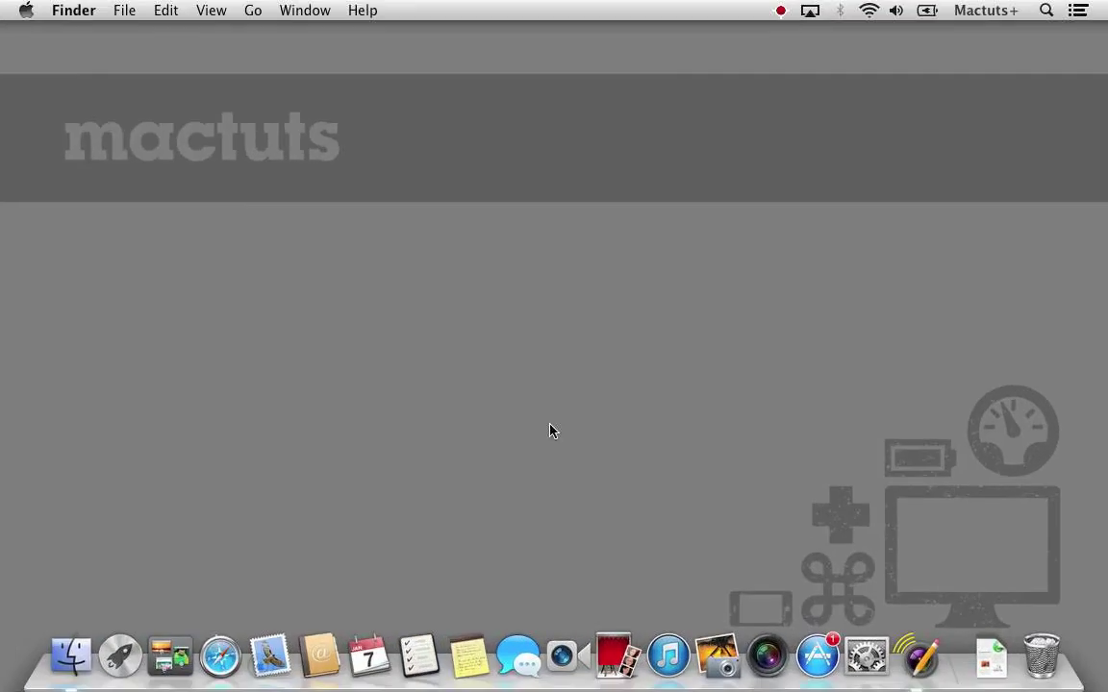
Open Parallels Desktop from the Applications folder and choose to install an operating system from a DVD or image file.
key(super+shift+a)
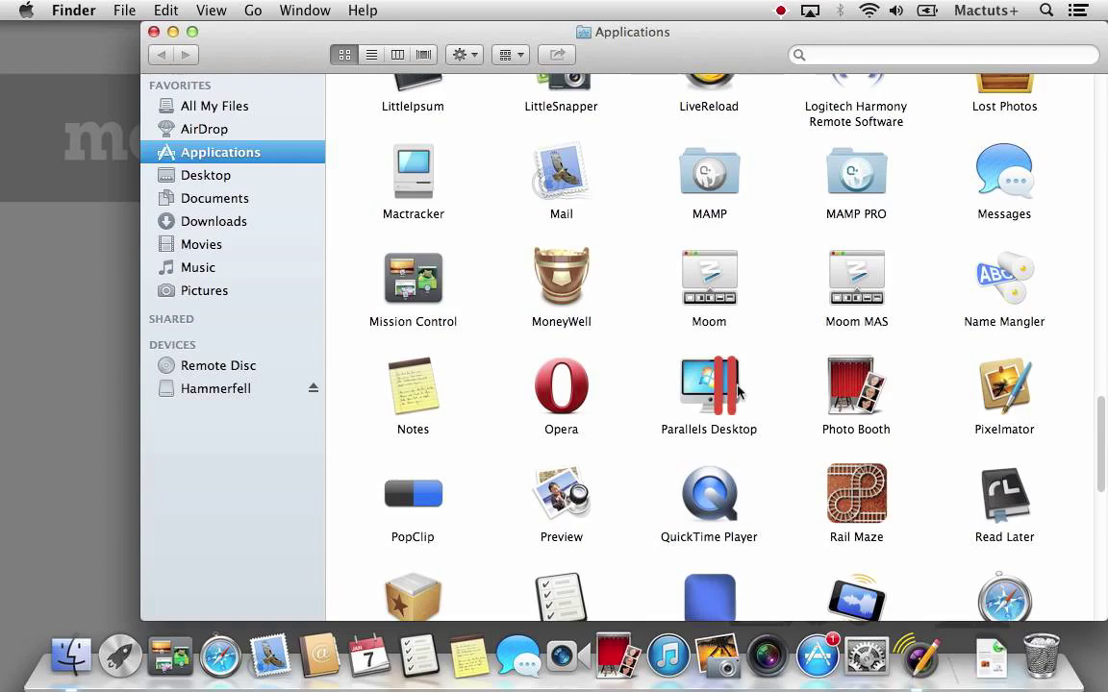
double_click(709, 385)
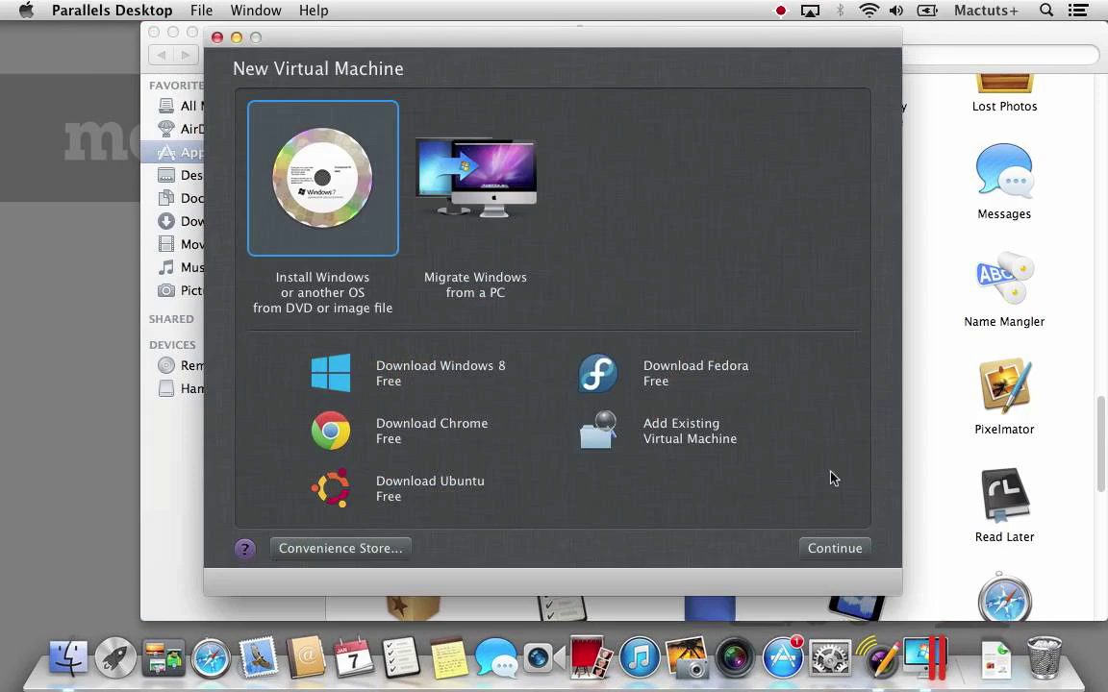
click(863, 548)
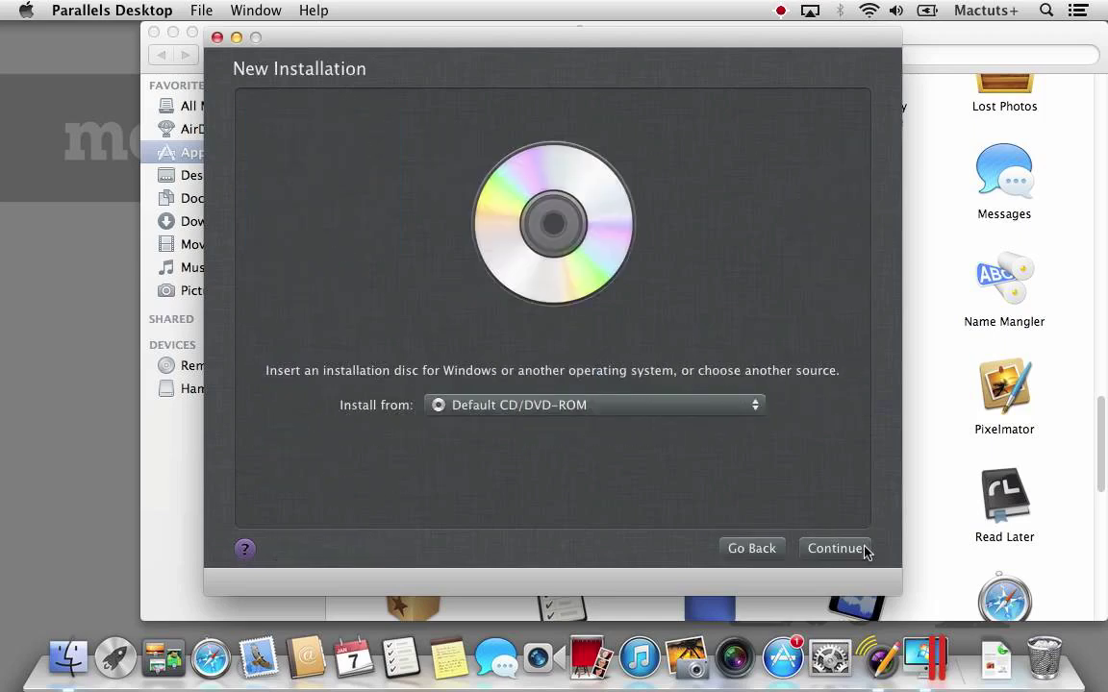
Set the installation source to the Install Mac OS X Lion image in the Applications folder and proceed.
click(688, 410)
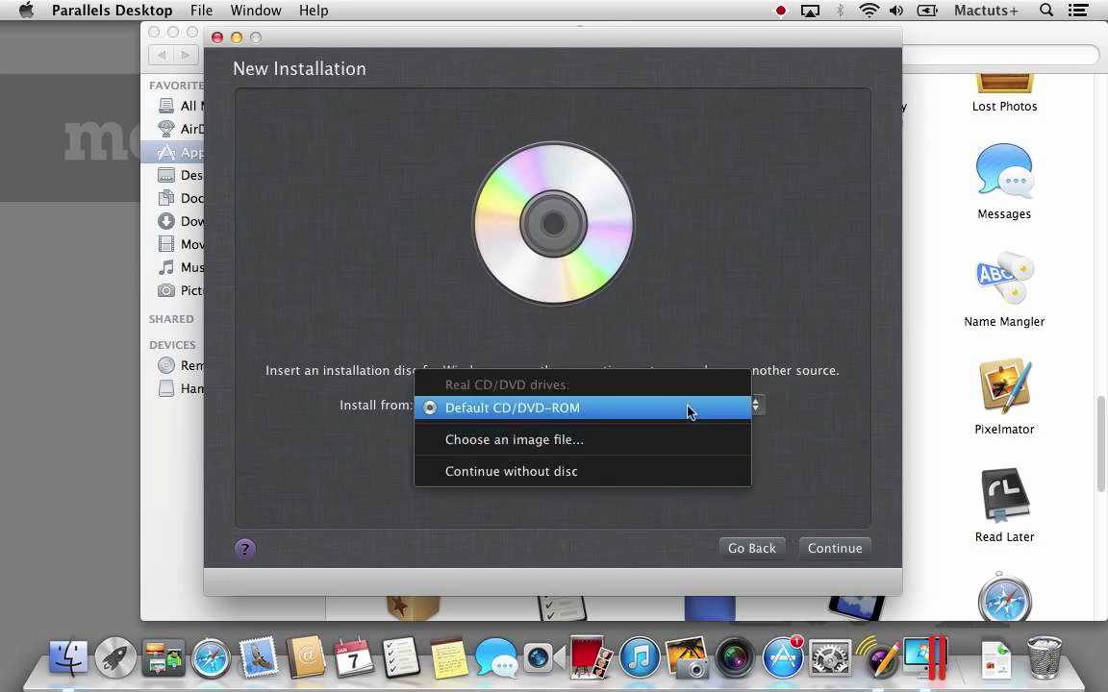
click(688, 454)
drag(786, 148, 783, 261)
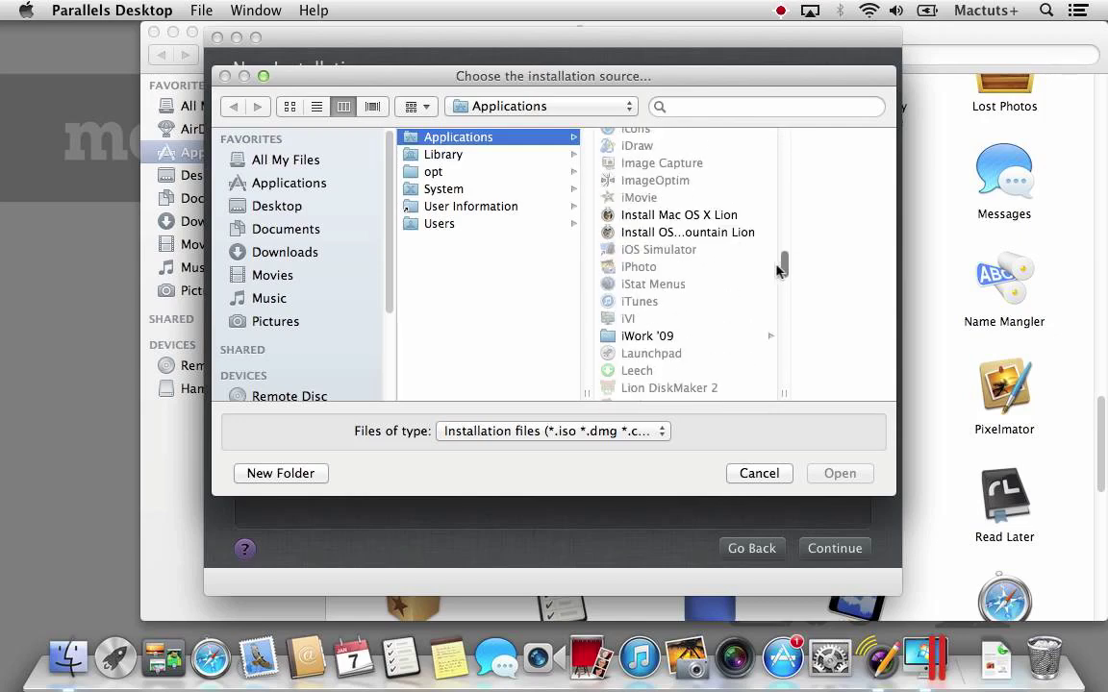
click(746, 218)
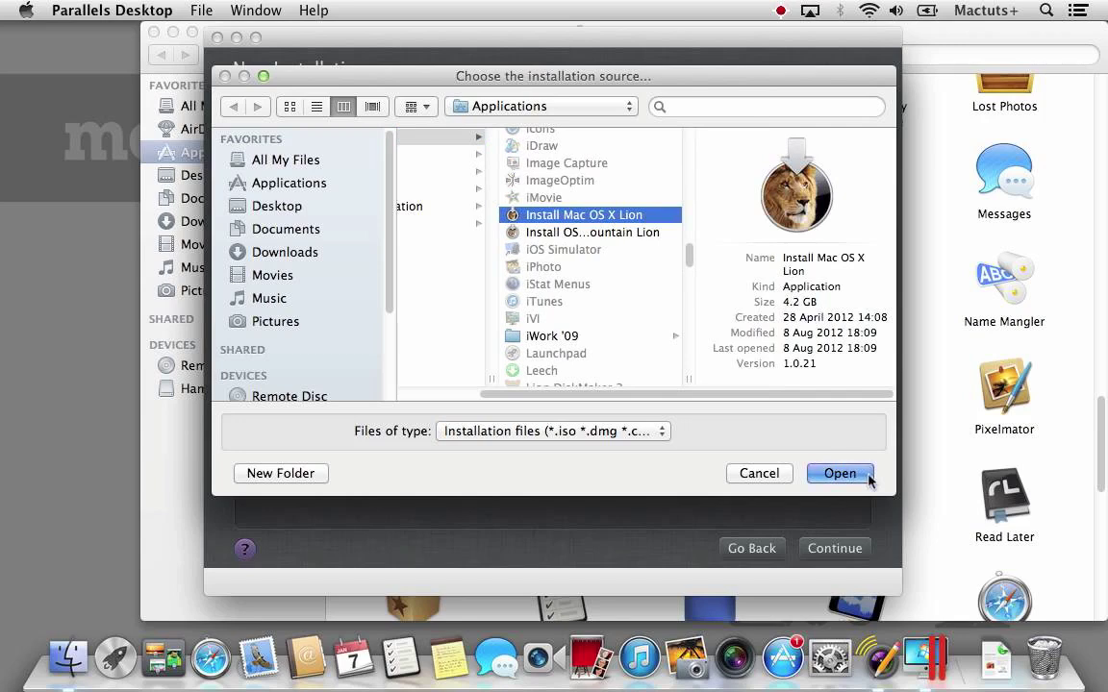
click(867, 478)
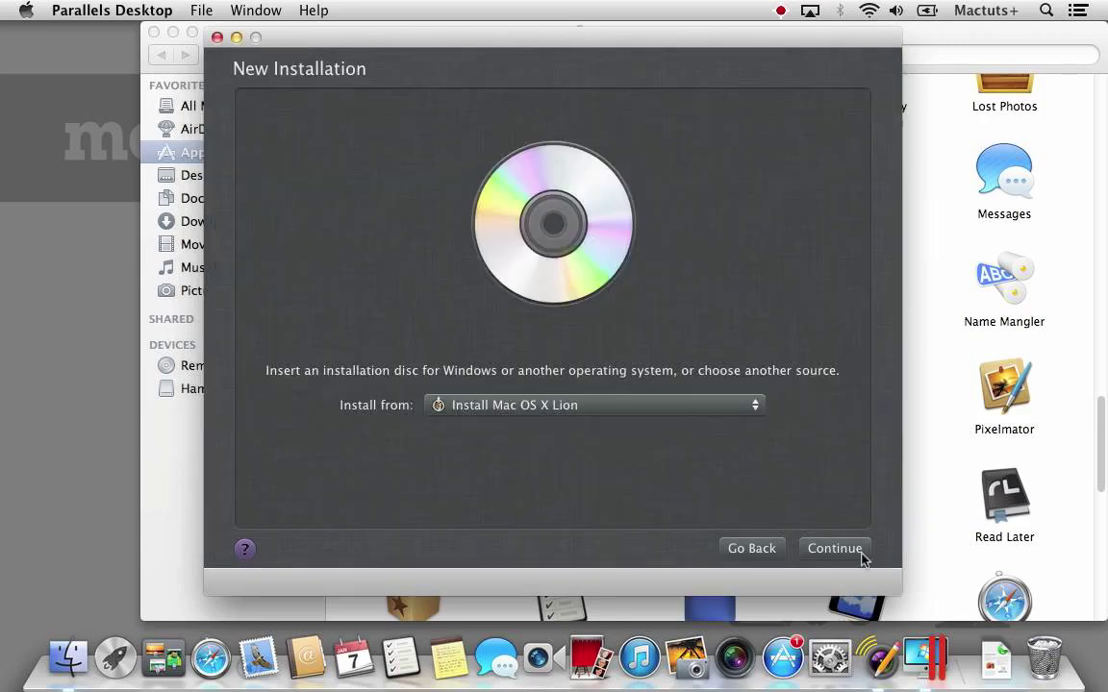
click(862, 556)
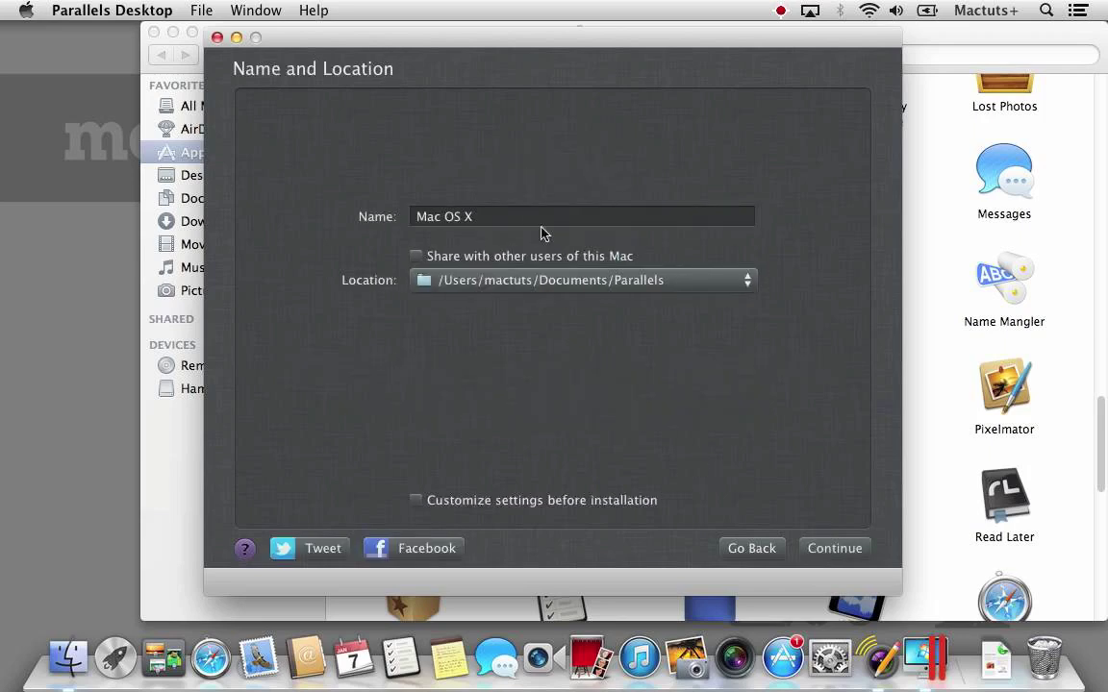
Create the virtual machine as "Mac OS X Lion" in /Volumes/Hammerfell and close the Applications window.
click(541, 220)
text(Lion)
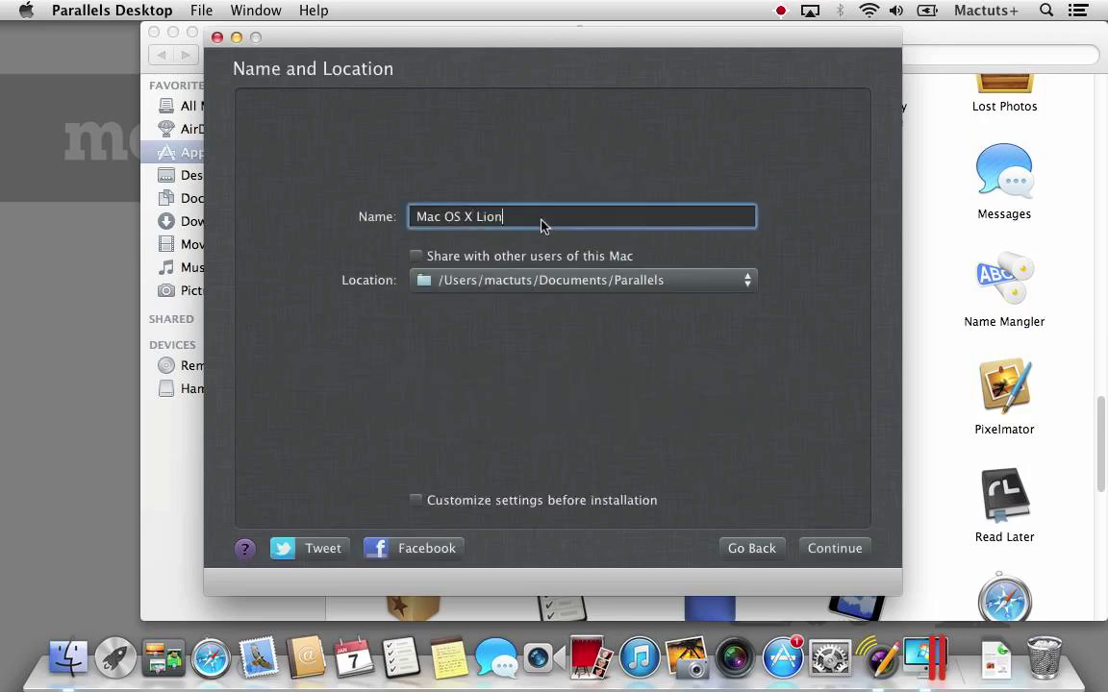
click(538, 280)
key(Escape)
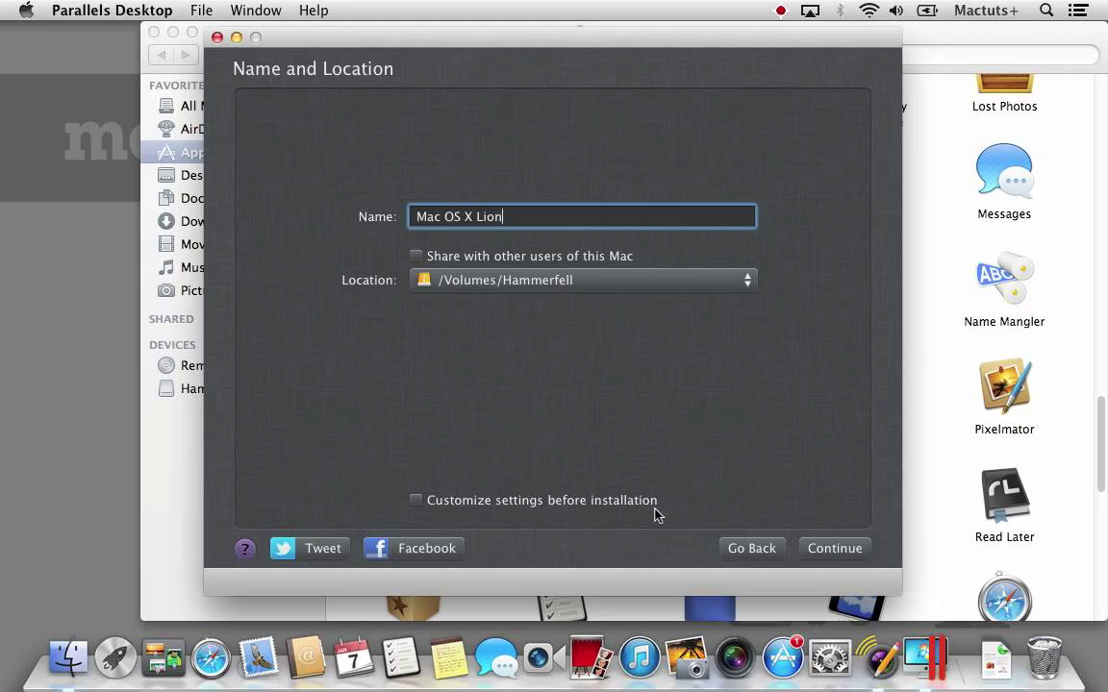
click(844, 552)
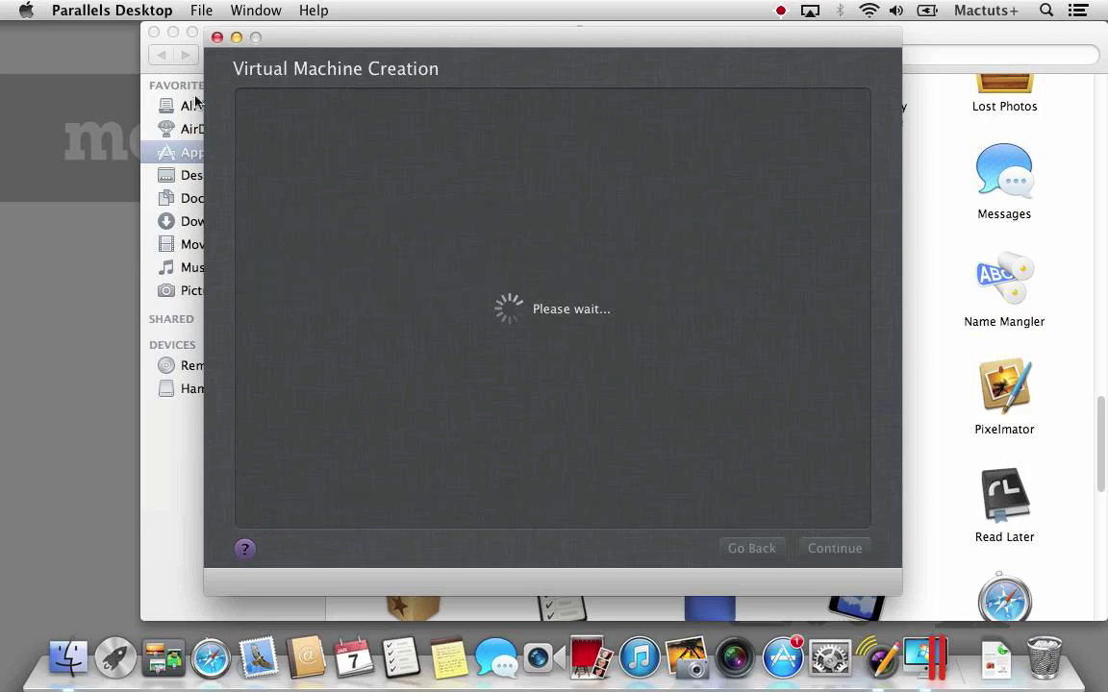
click(154, 32)
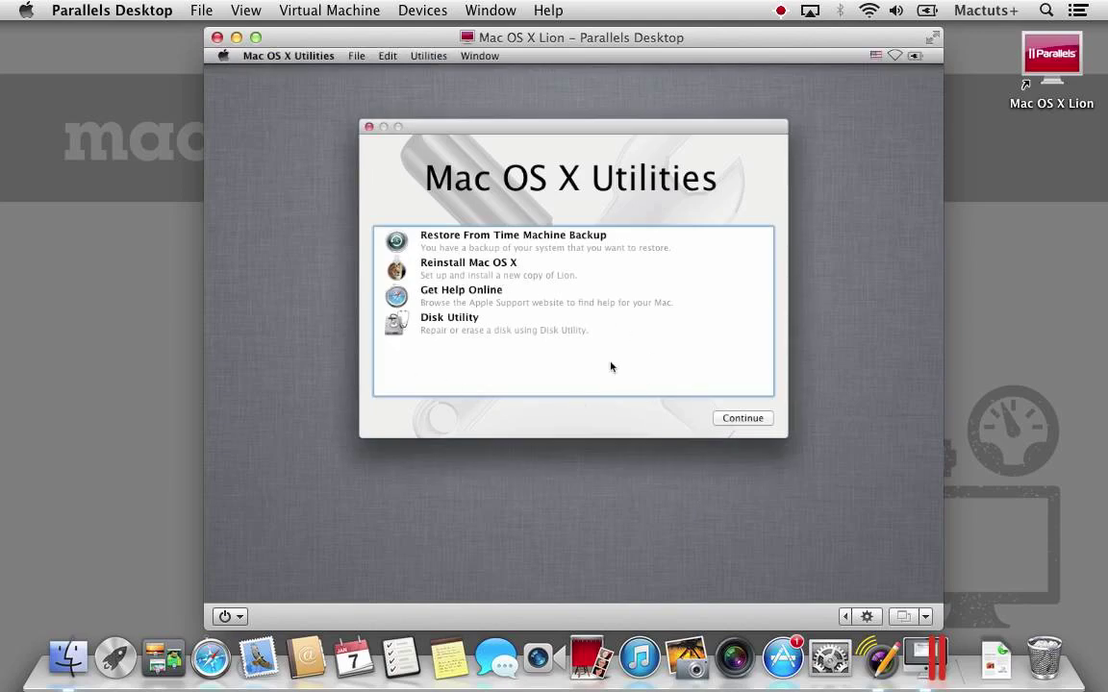
Open Disk Utility in the virtual machine to examine its disks and volumes, and quit it.
click(566, 330)
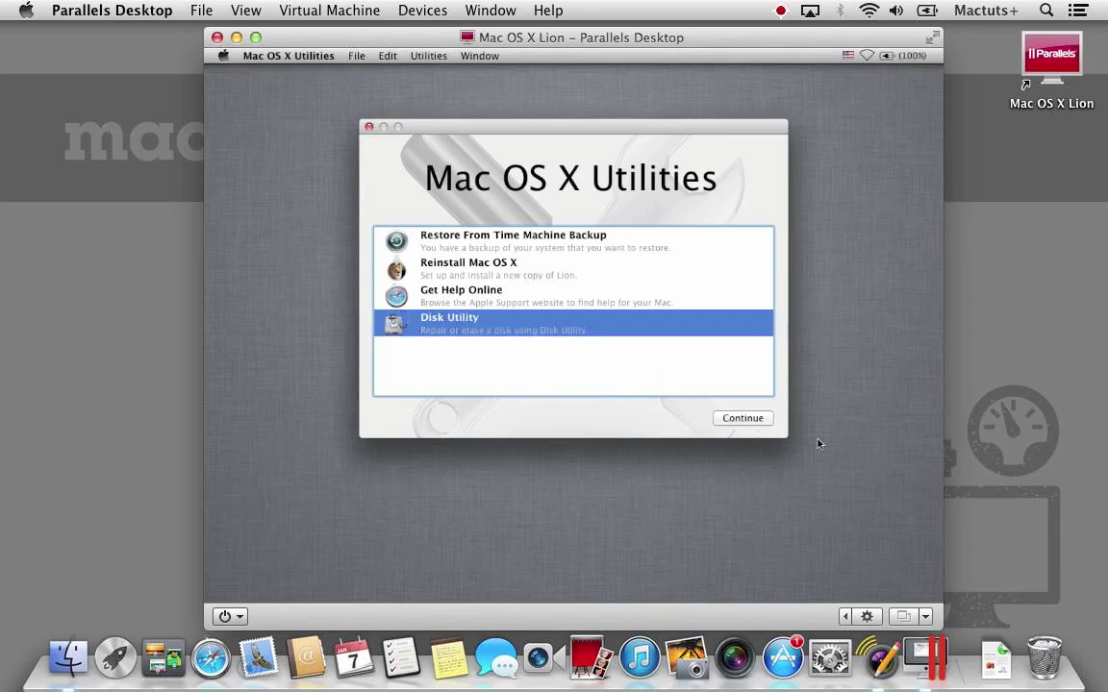
click(766, 421)
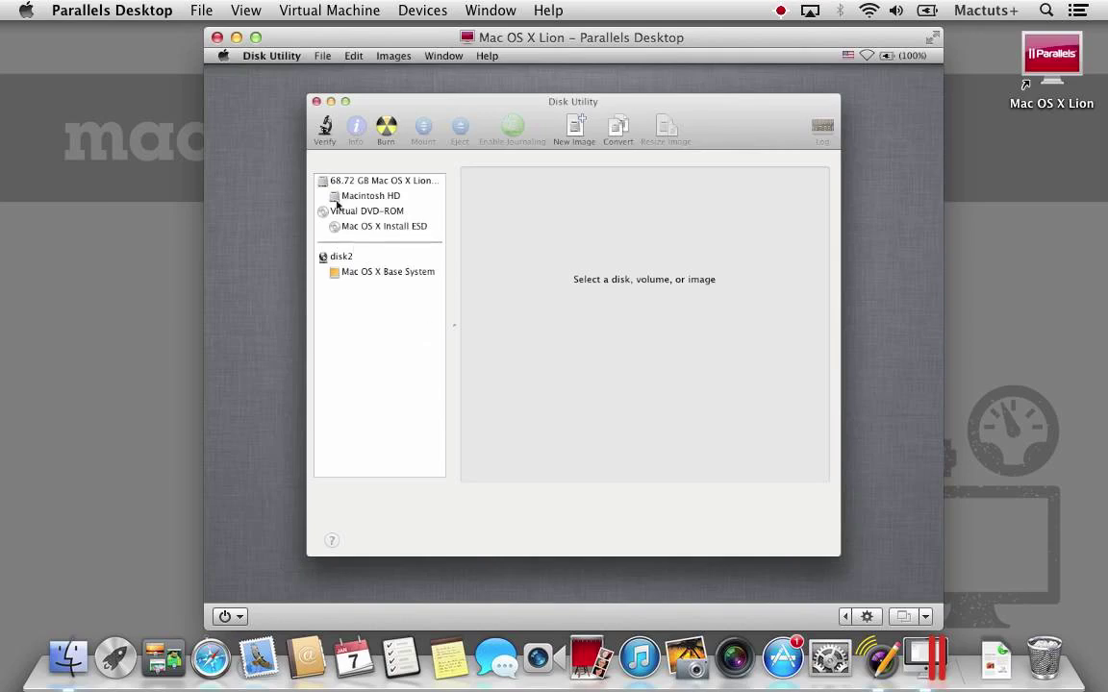
click(284, 60)
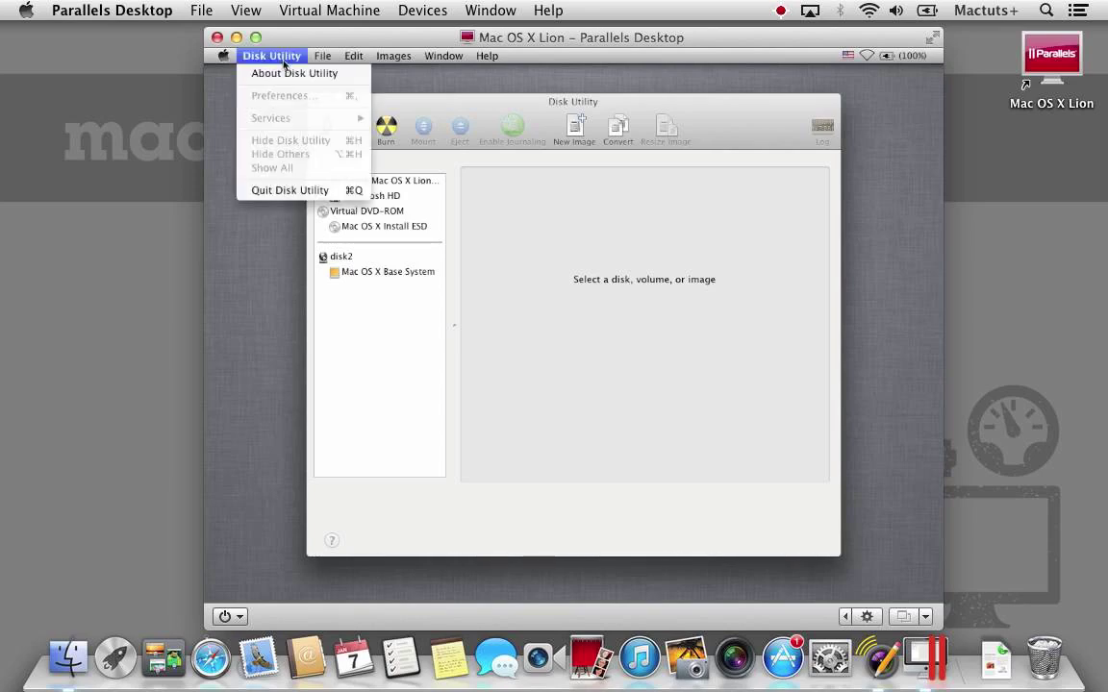
click(299, 190)
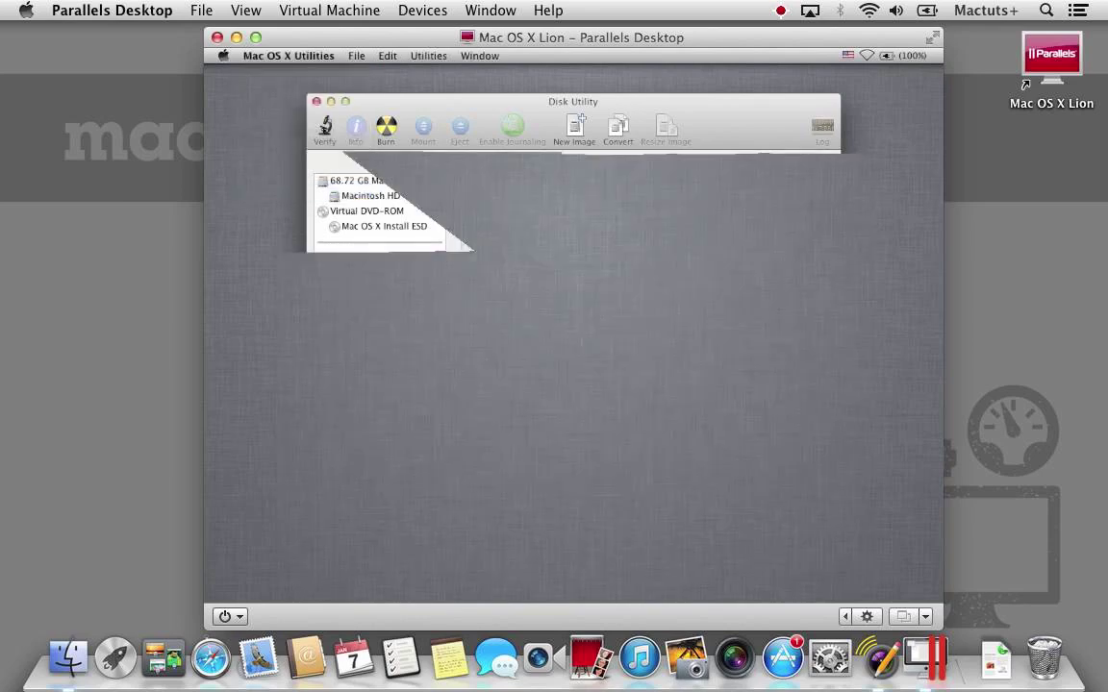
Install Mac OS X Lion on Macintosh HD with the Reinstall Mac OS X utility, accepting the software license agreement.
click(488, 278)
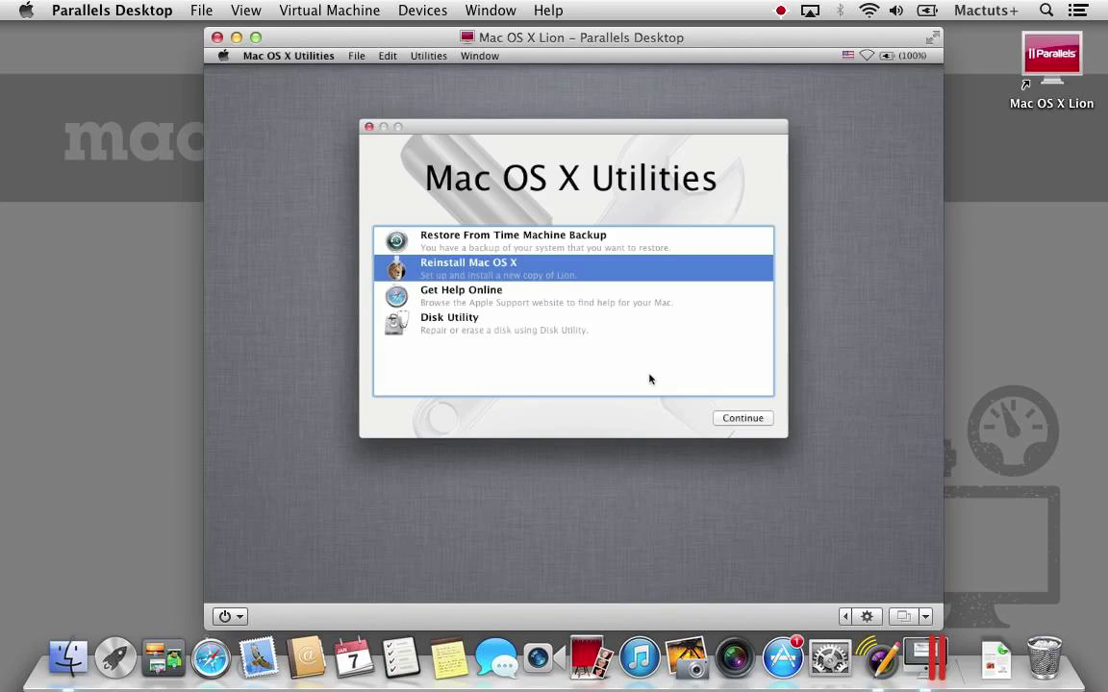
click(764, 420)
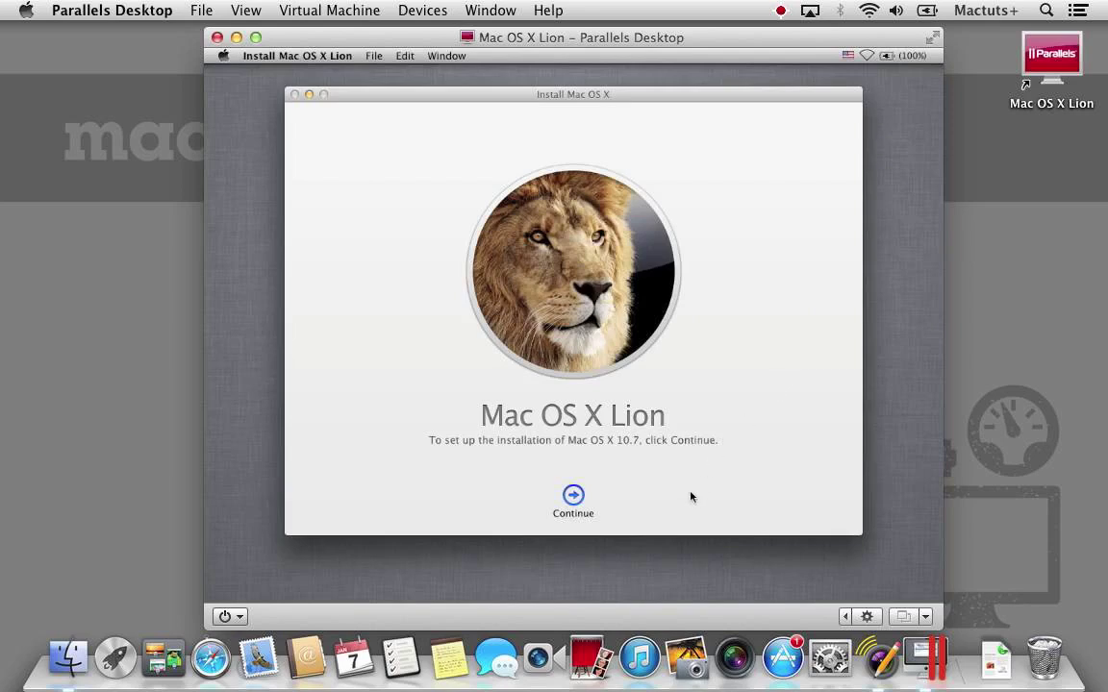
click(572, 498)
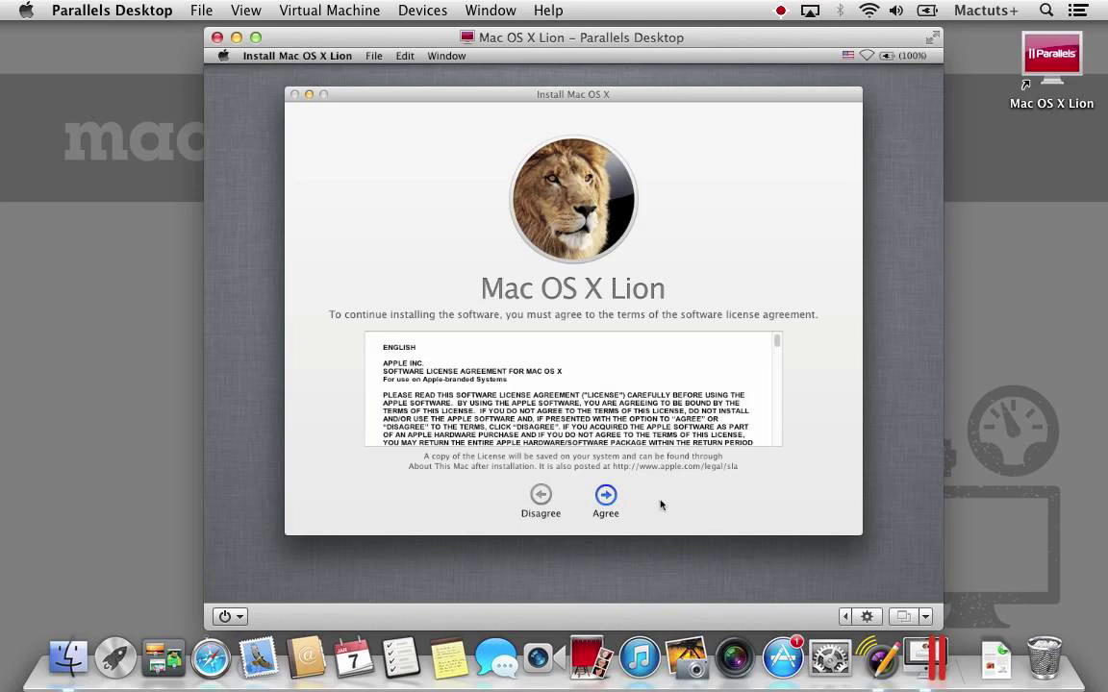
click(607, 497)
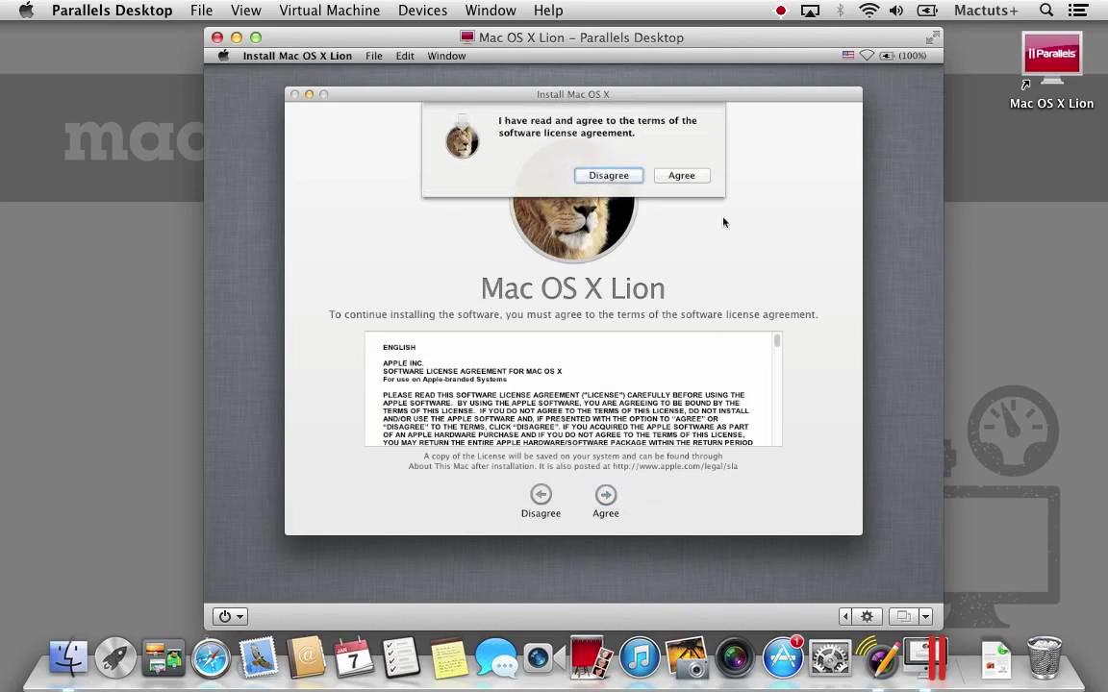
click(681, 175)
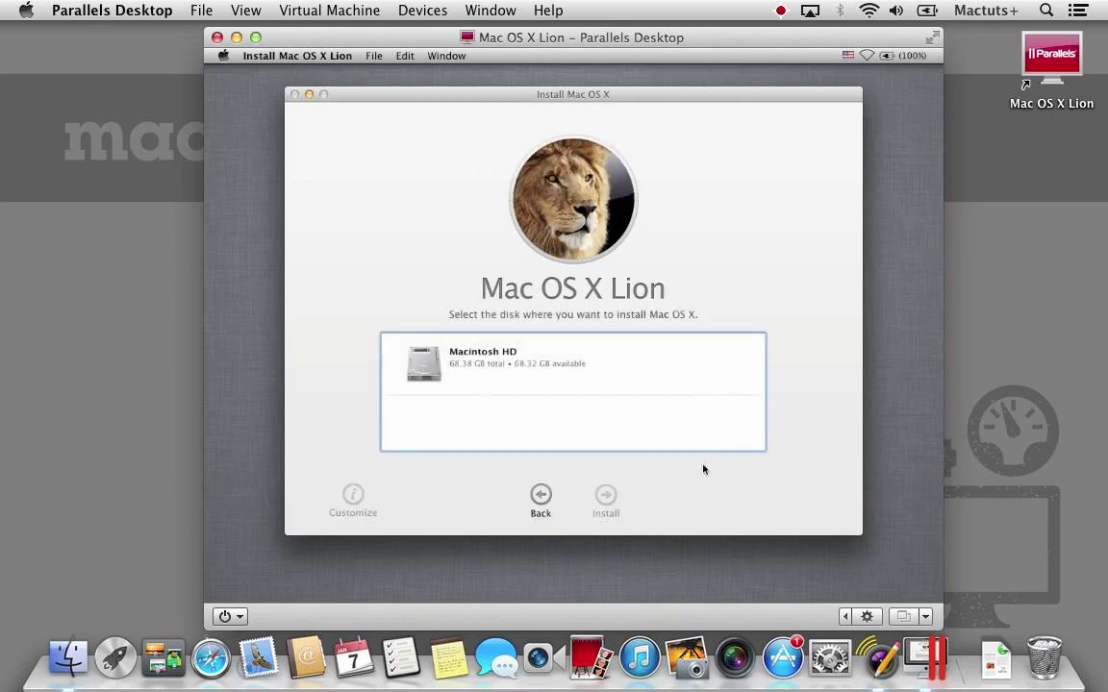
click(615, 360)
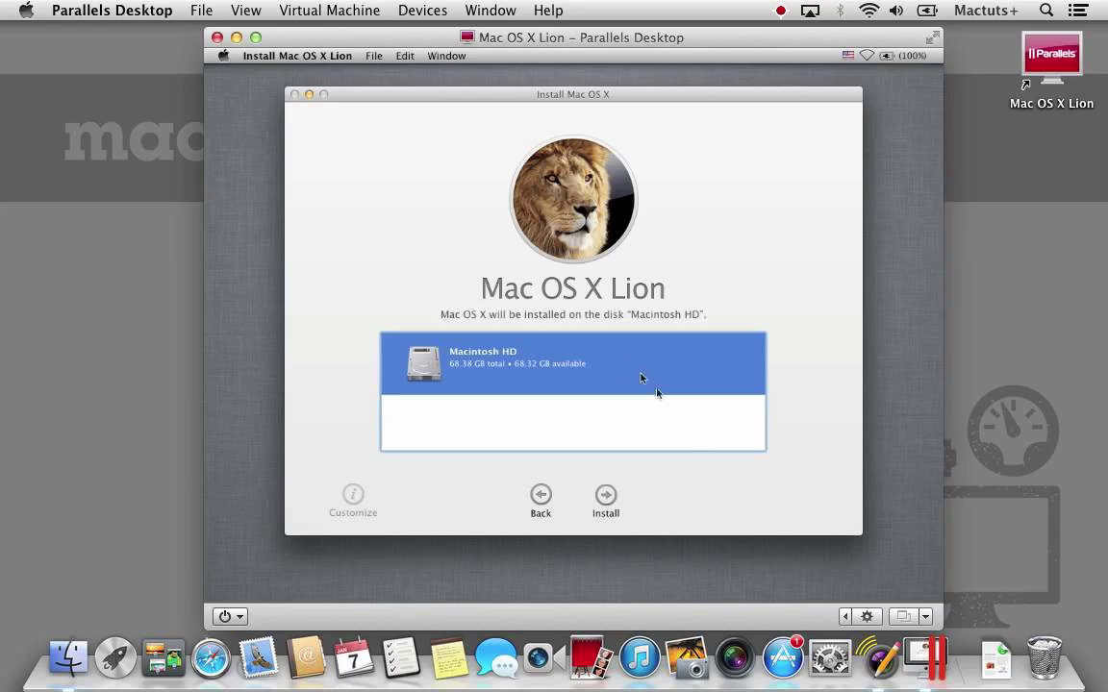
click(606, 498)
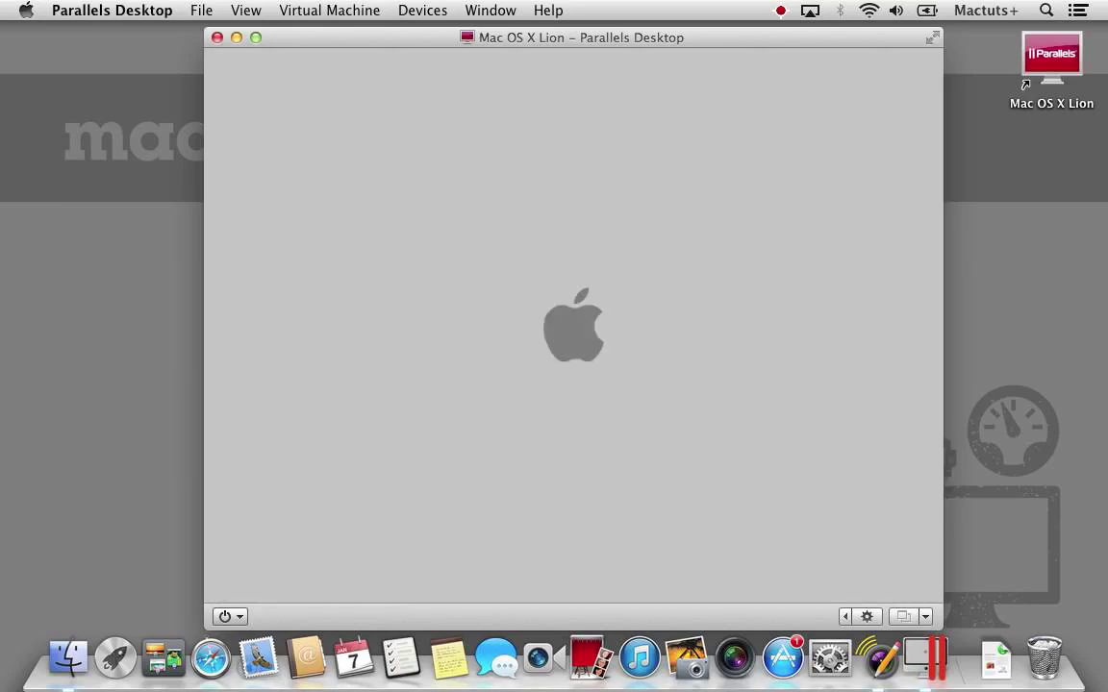
Set the country to United Kingdom and the keyboard layout to British in the Mac setup.
click(511, 283)
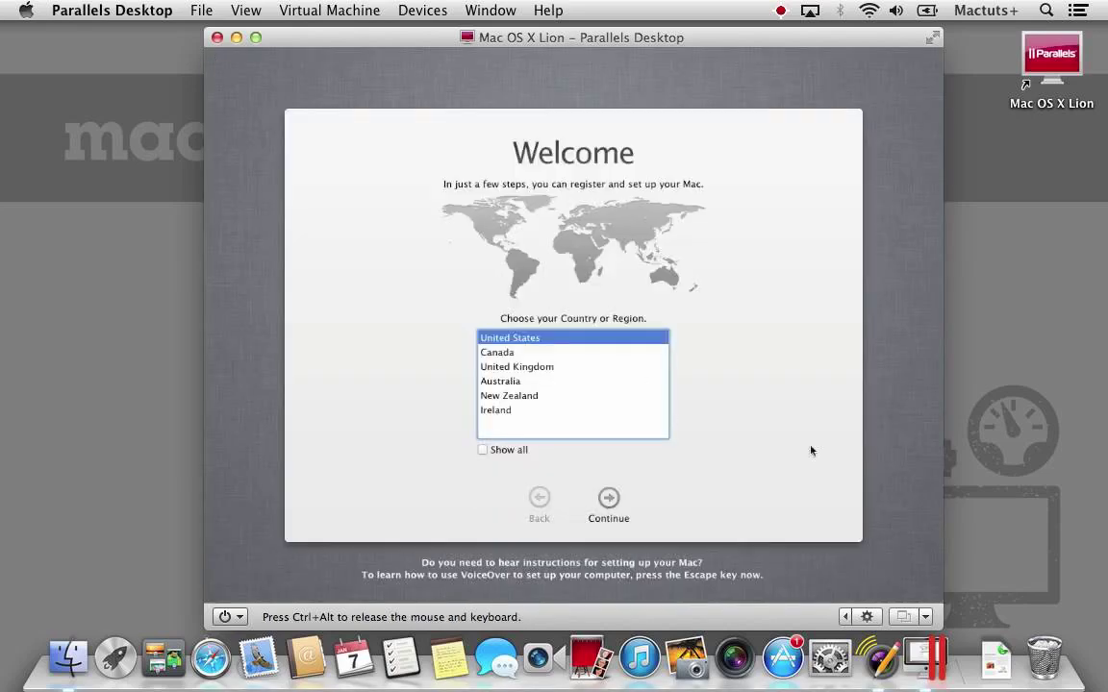
click(586, 367)
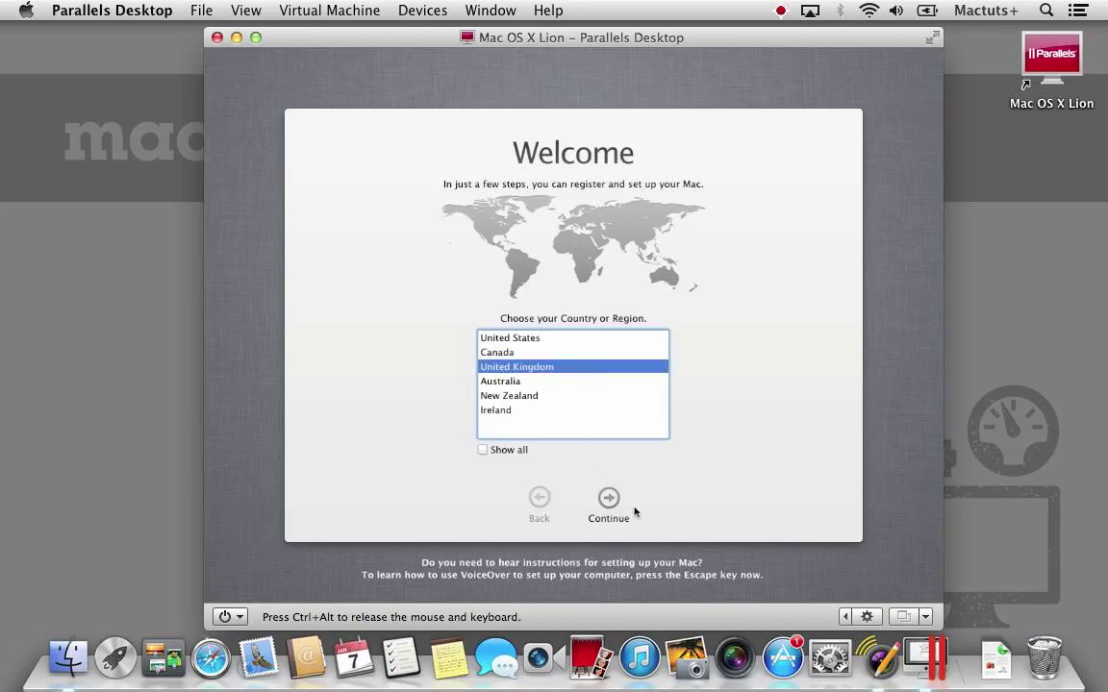
click(609, 499)
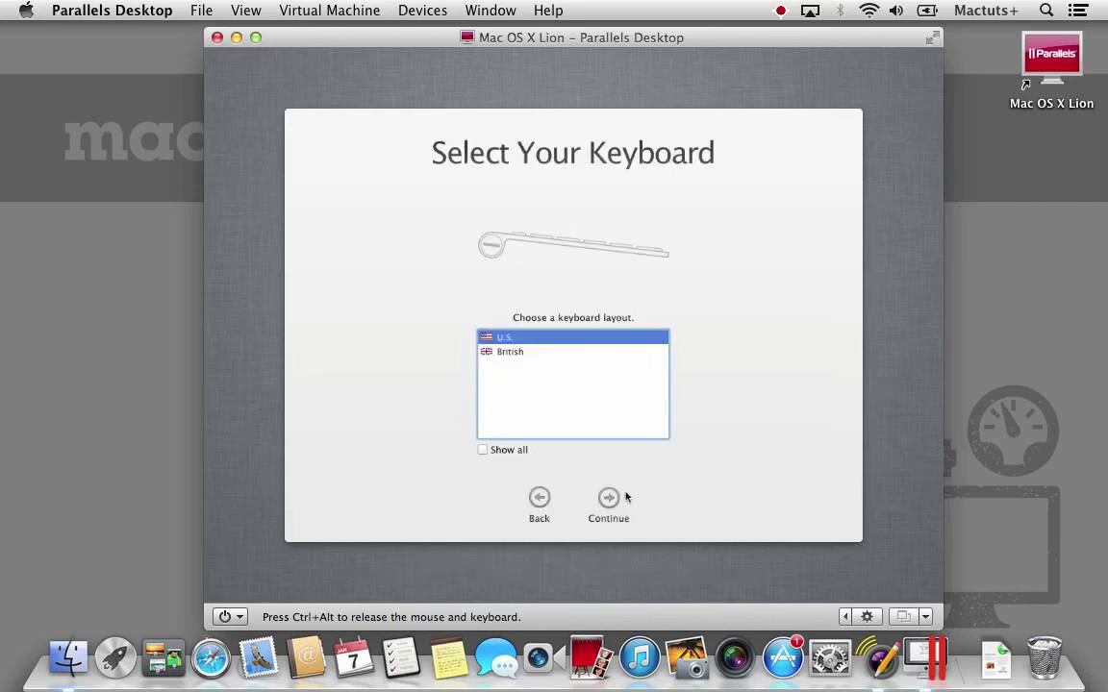
click(618, 352)
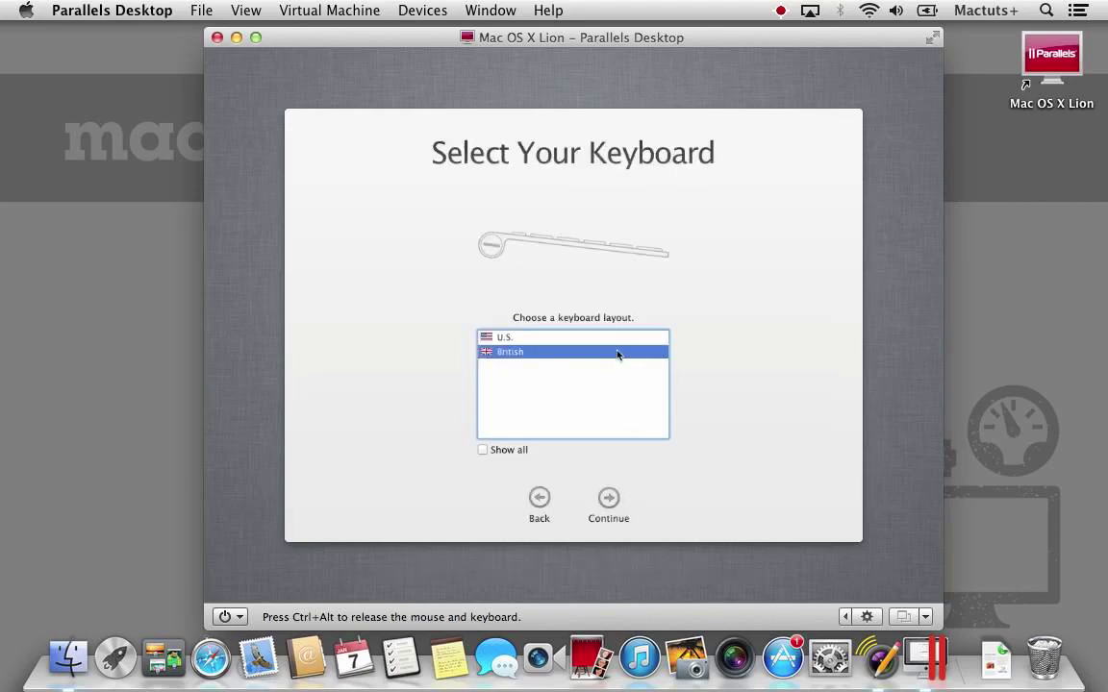
click(609, 498)
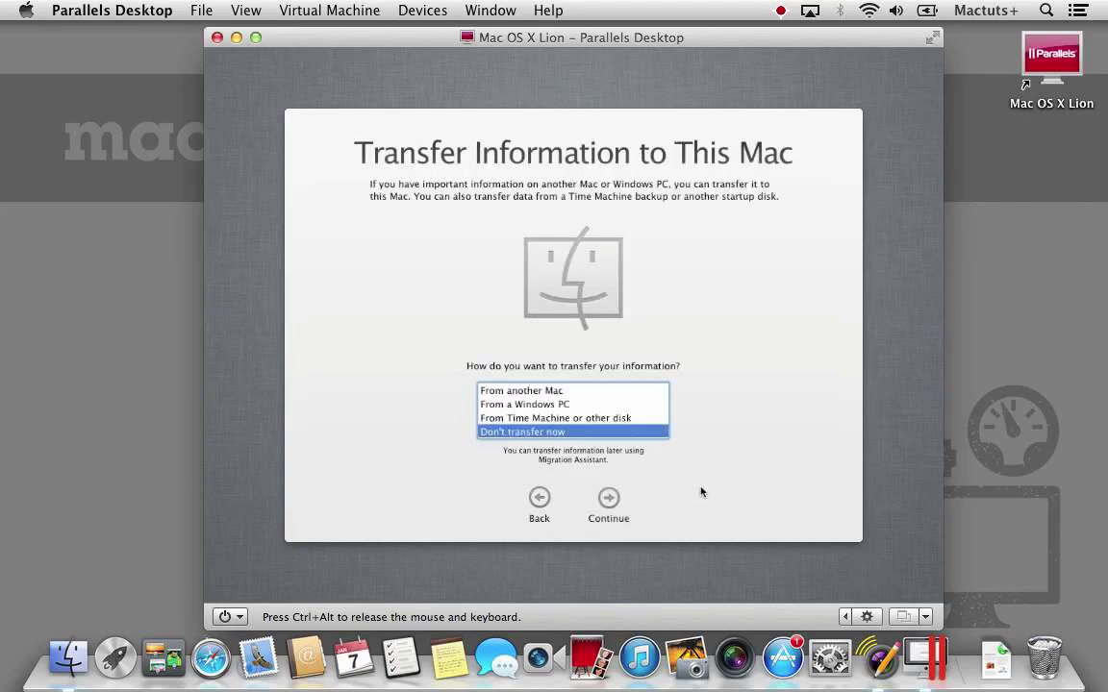
Choose not to transfer information, and skip the Apple ID and registration details.
click(610, 498)
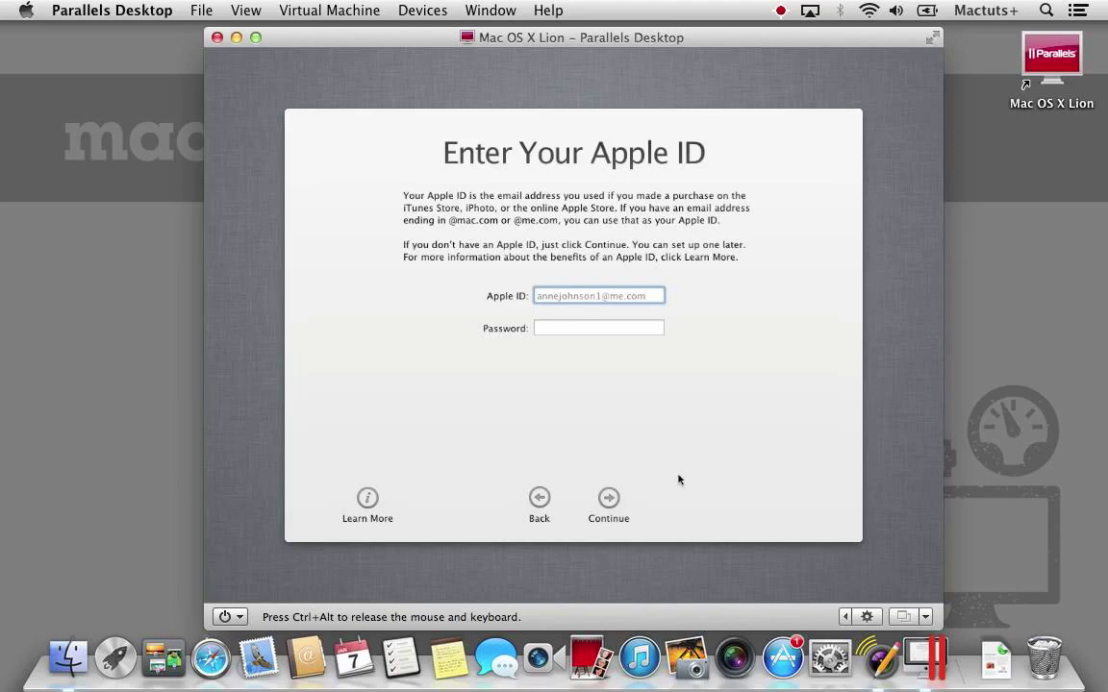
click(608, 497)
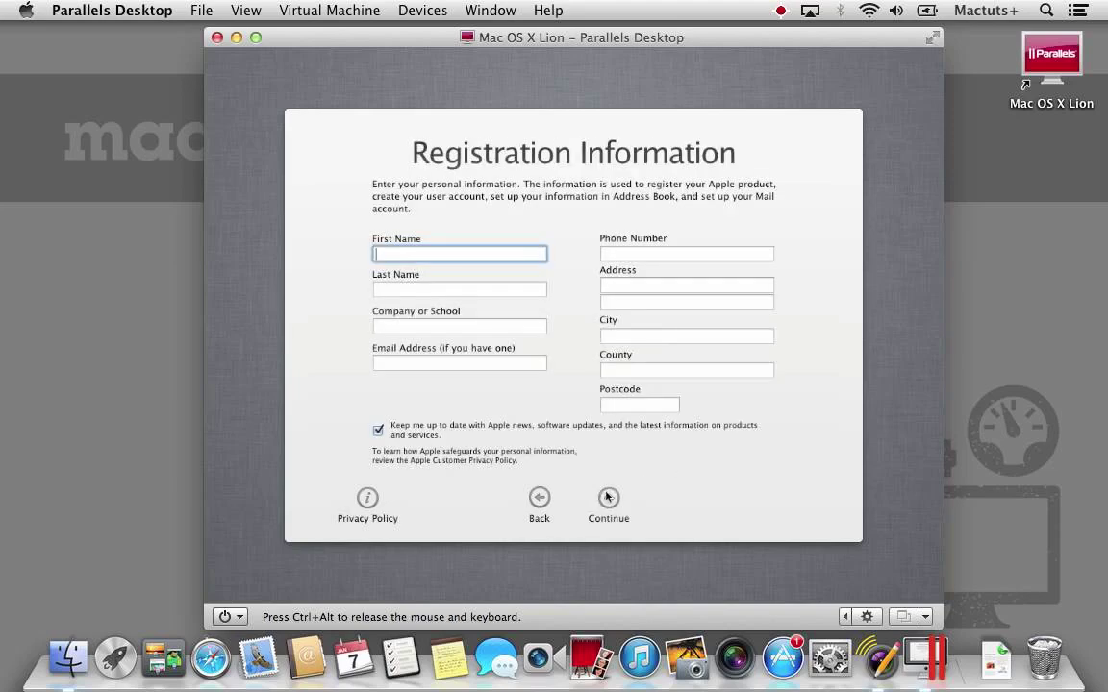
click(608, 497)
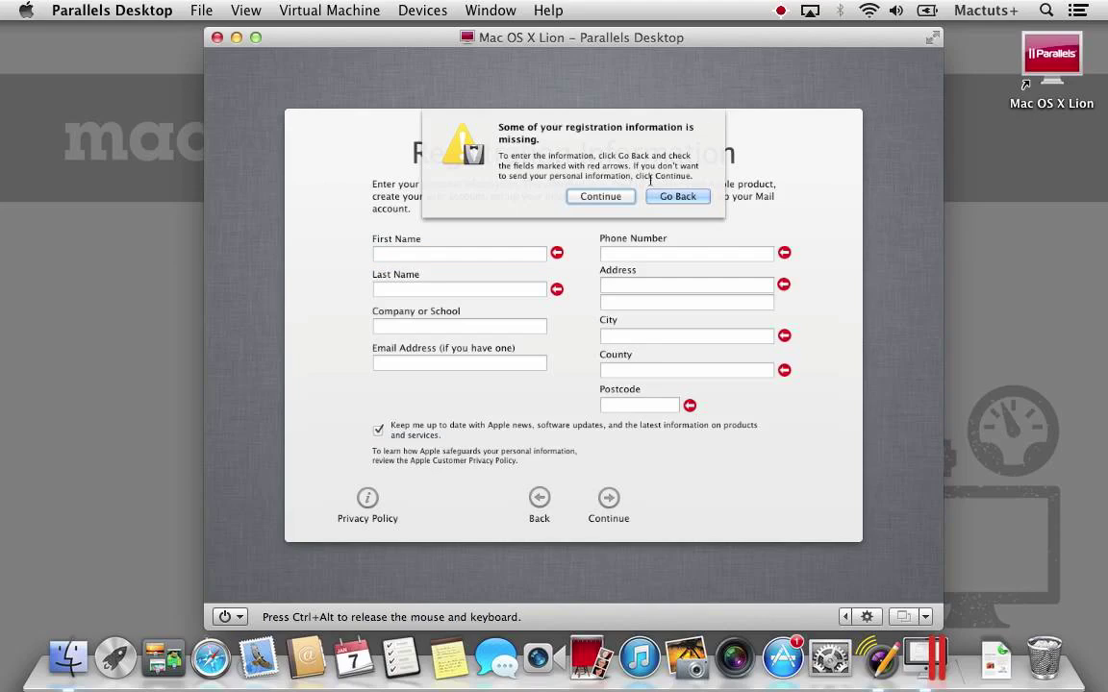
click(613, 199)
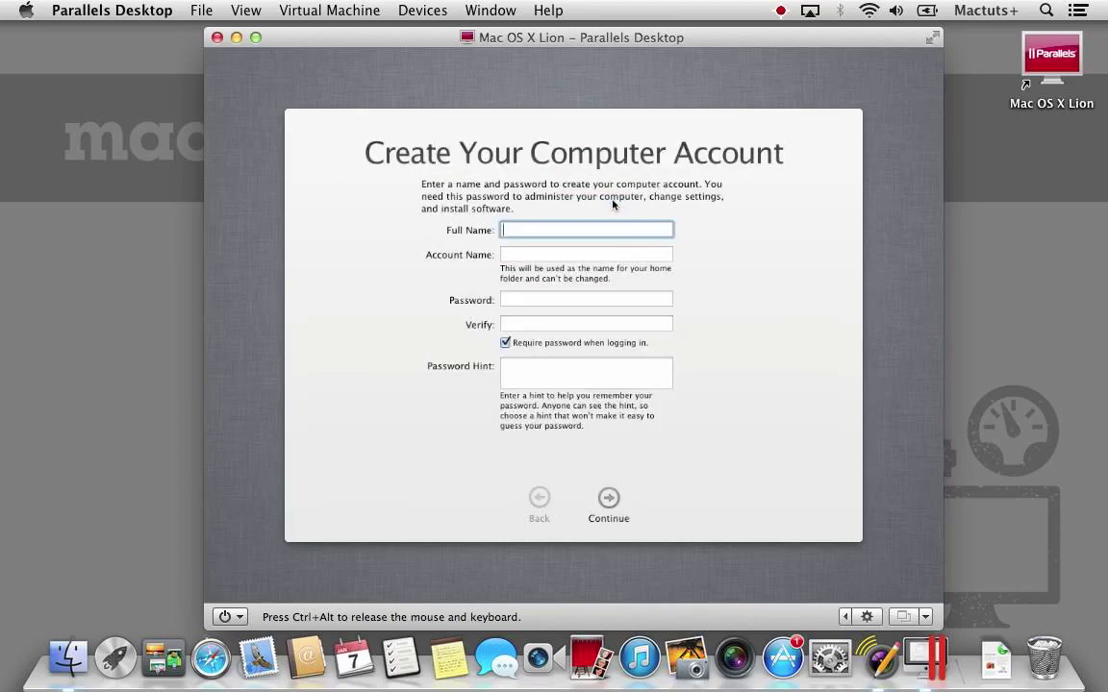
Fill in the computer account with the user's full name, the password and its verification, and the password hint "Hello MacTuts+!".
text(Jordan)
key(Tab)
key(Tab)
text(•••••••)
key(Tab)
text(•••••••)
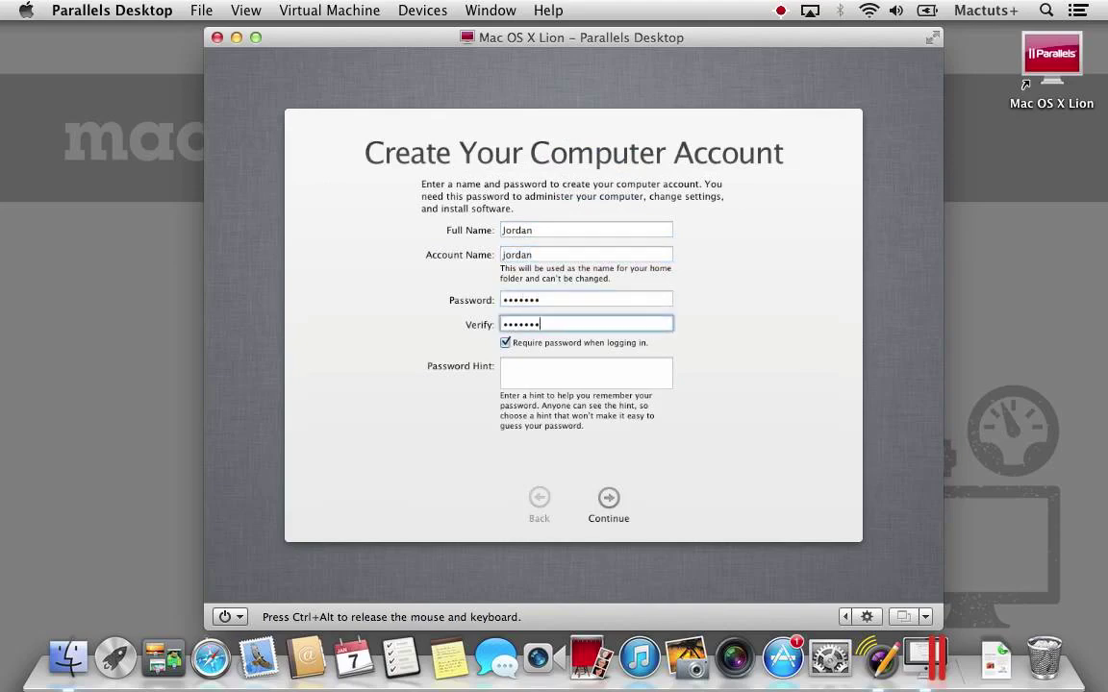
key(Tab)
text(Hello )
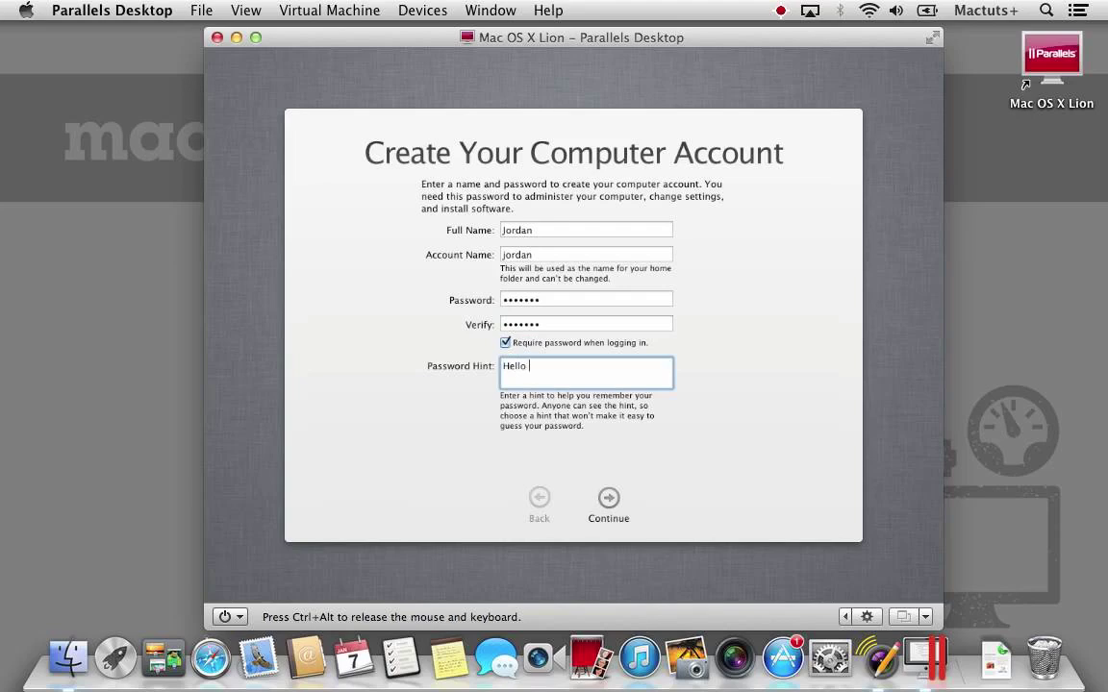
text(MacTuts+!)
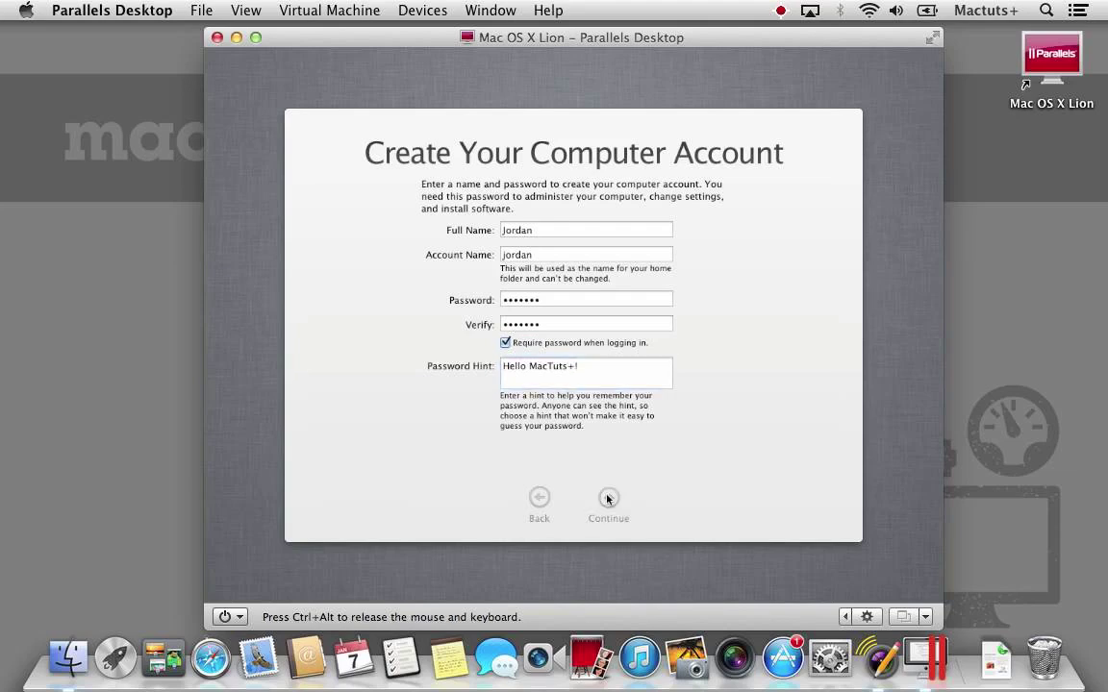
Finish the Lion setup with a picture library image for the account and London - United Kingdom as the closest city.
click(607, 498)
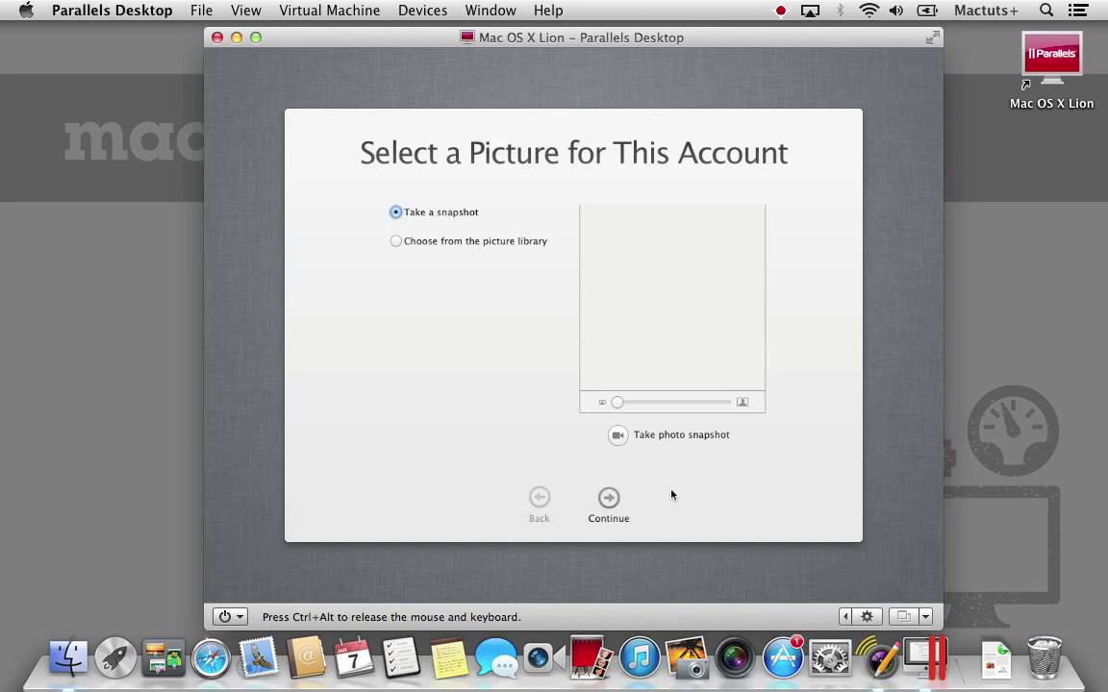
click(442, 240)
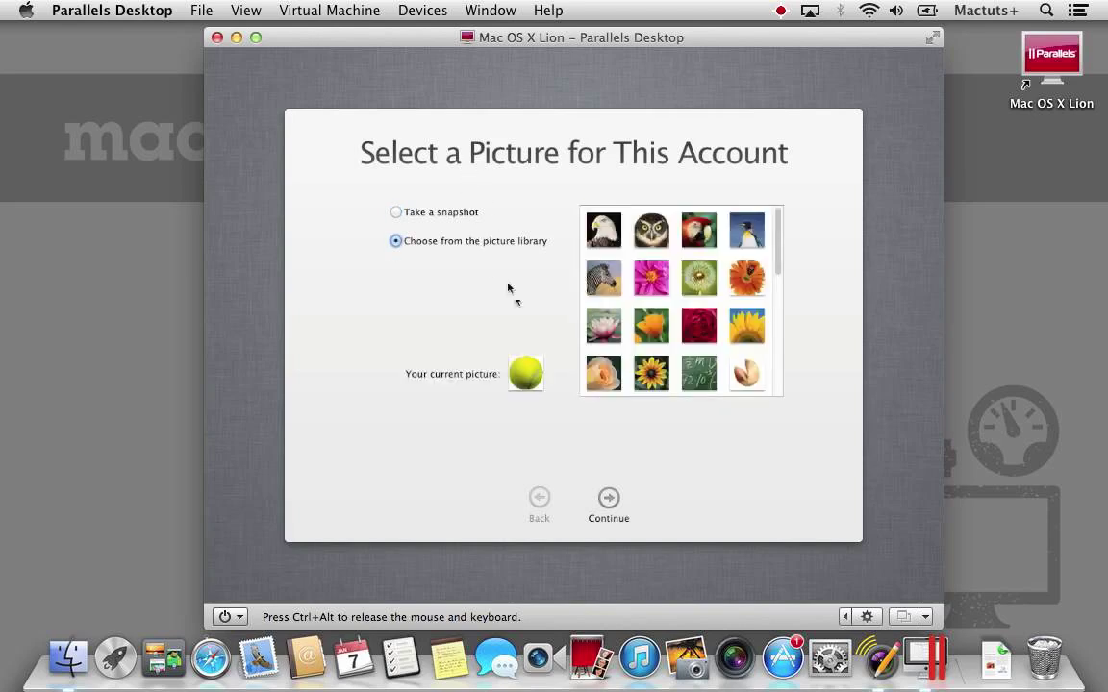
click(614, 499)
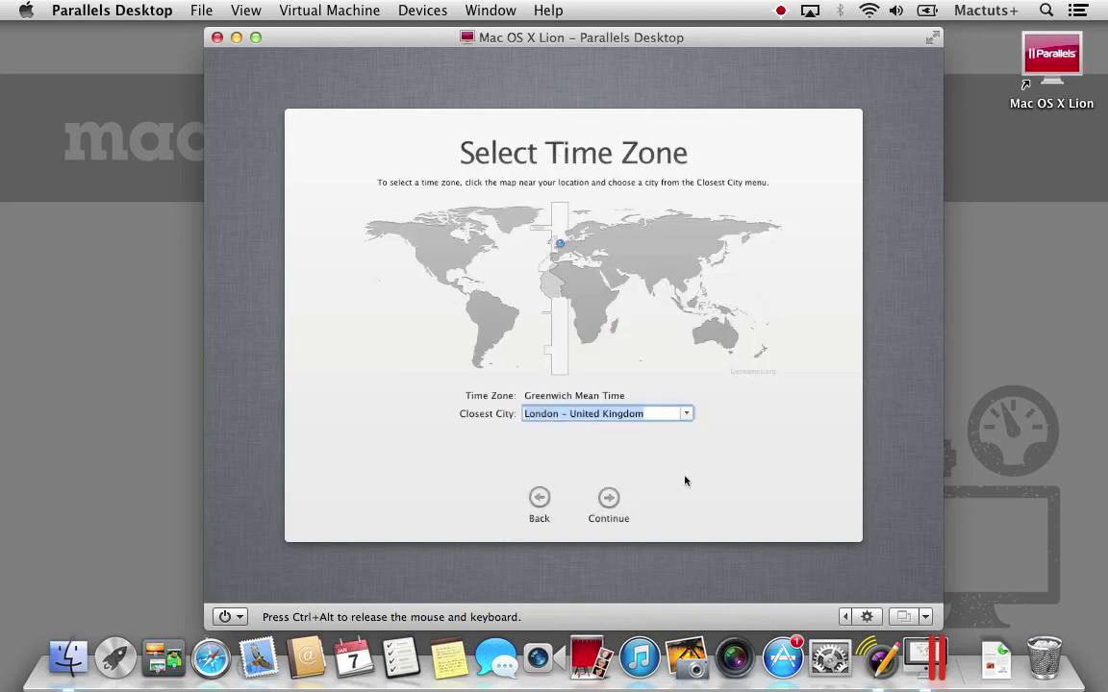
click(617, 497)
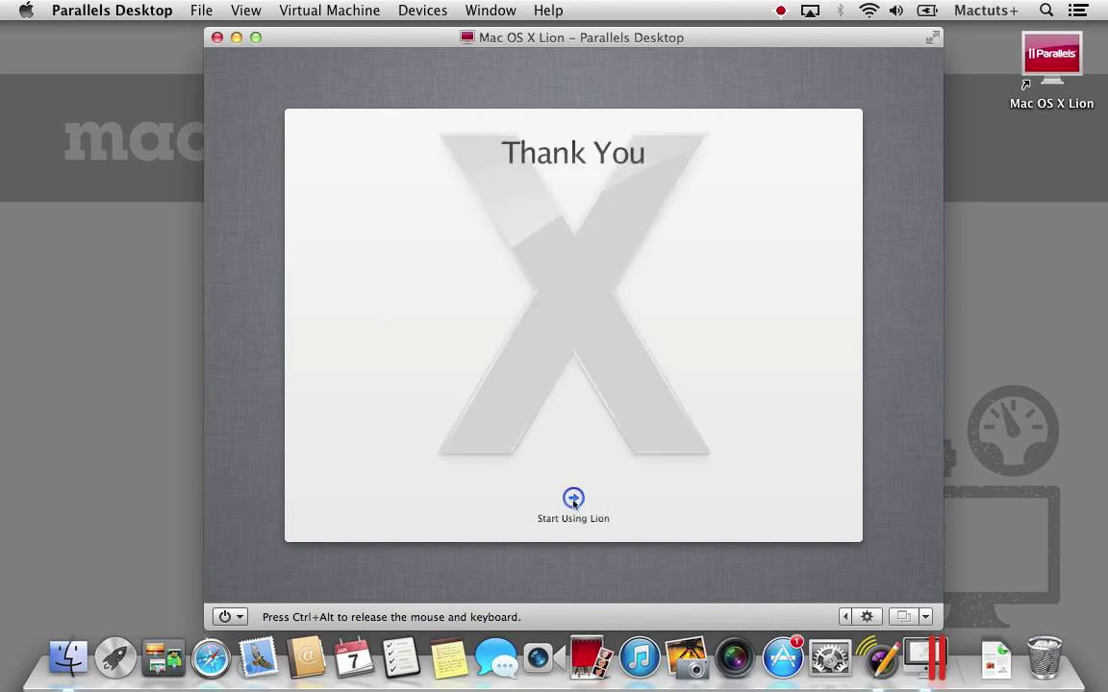
click(573, 498)
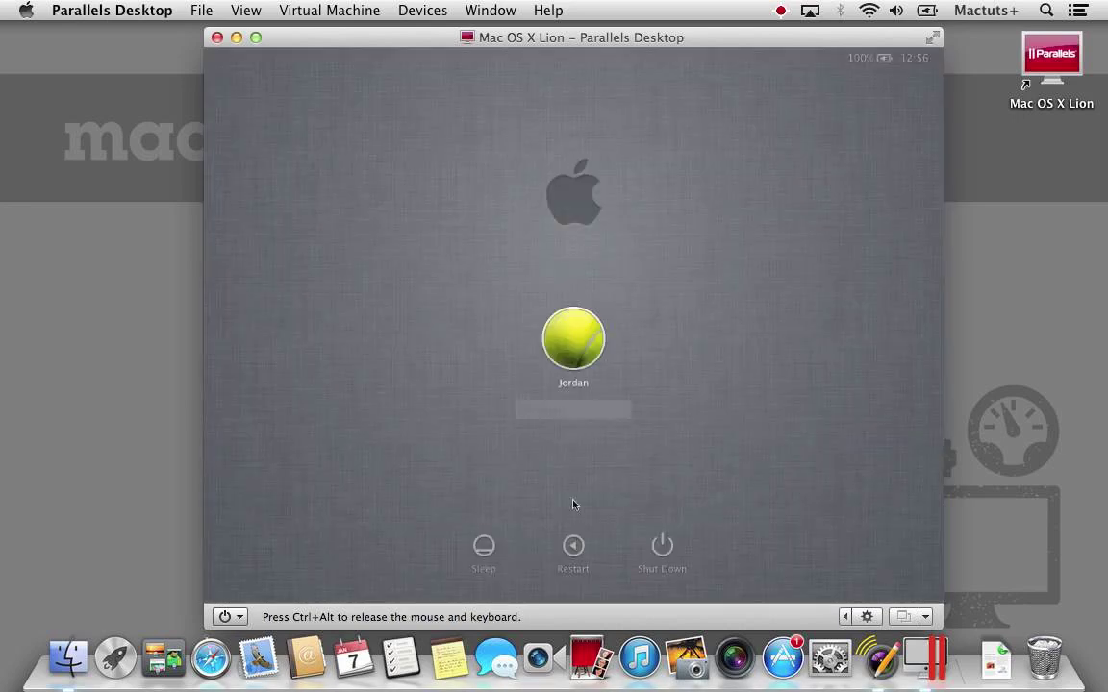
Log in to Lion with the account password and close the iCloud window.
text(*******)
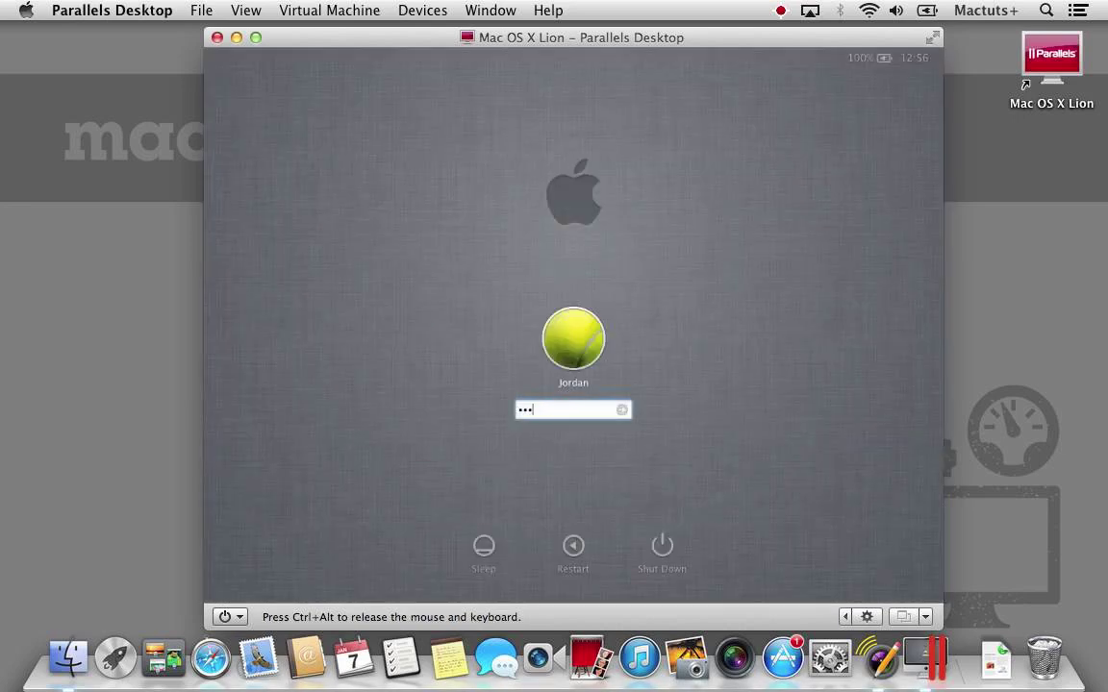
key(Return)
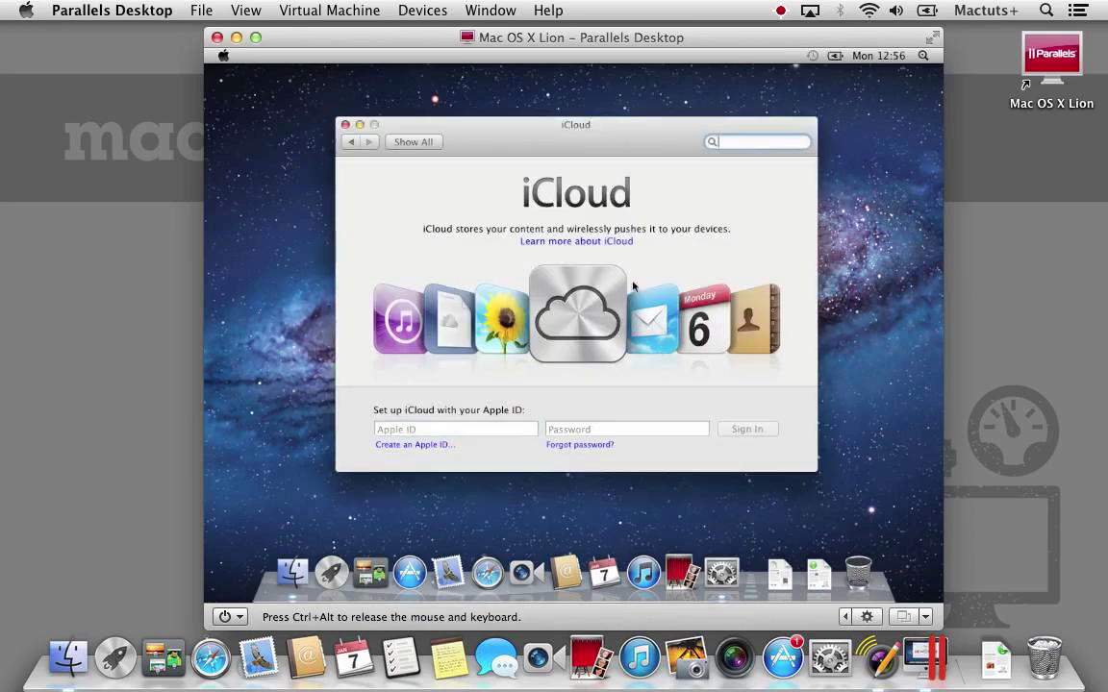
click(345, 125)
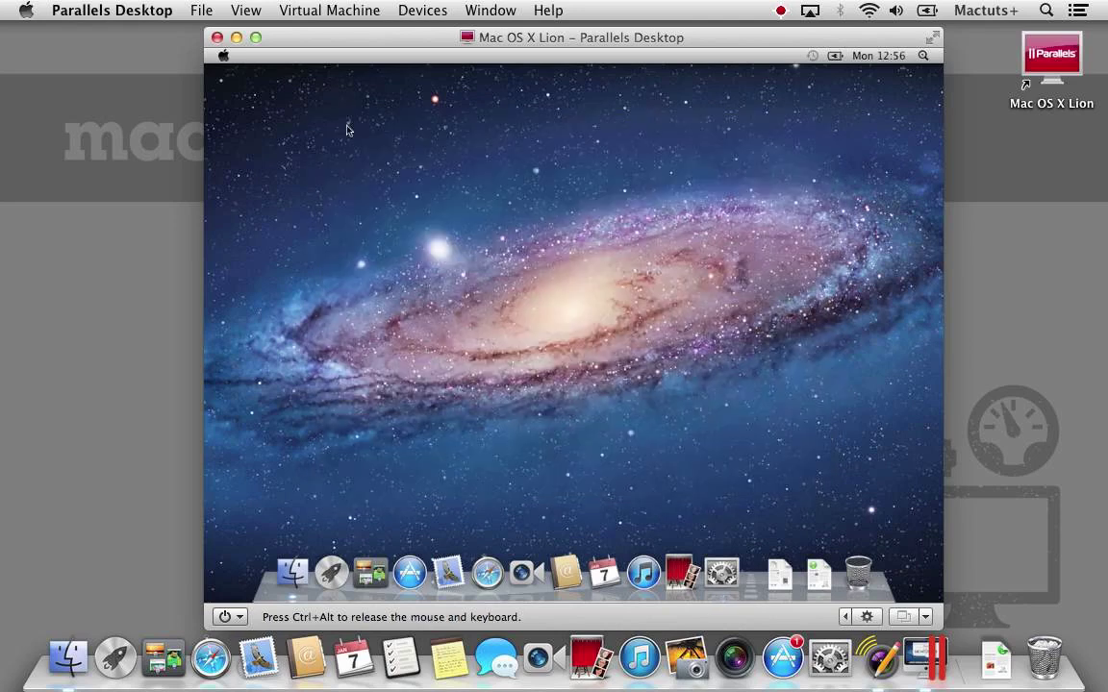
Open Safari in the virtual machine to check that the Apple website loads, and quit it.
click(488, 573)
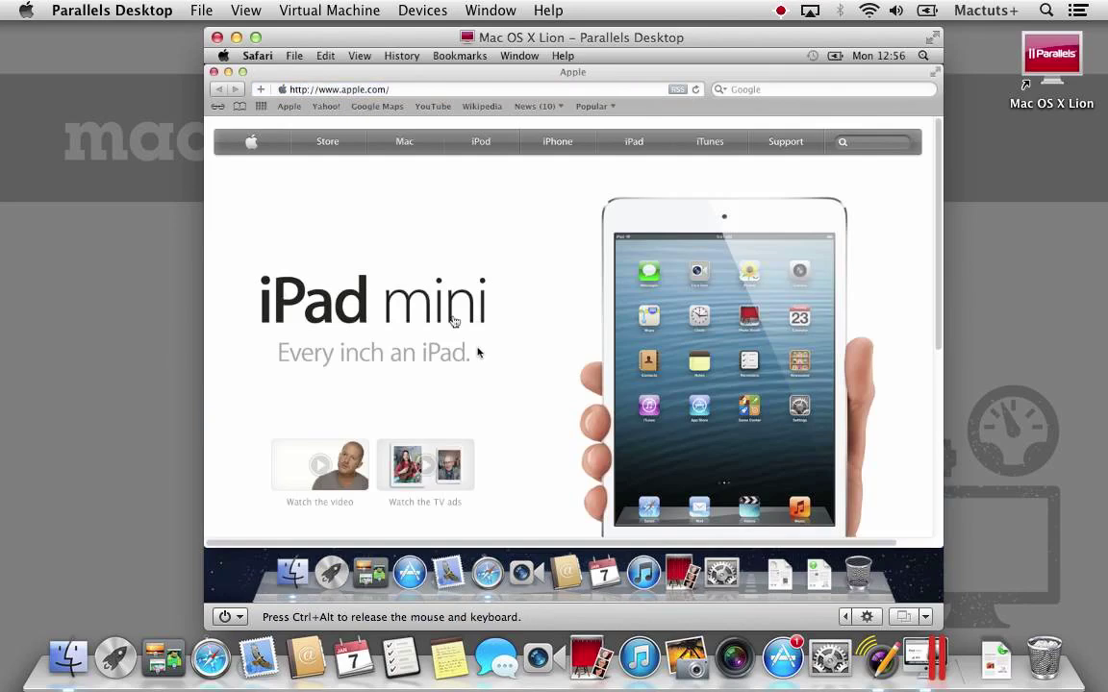
click(252, 56)
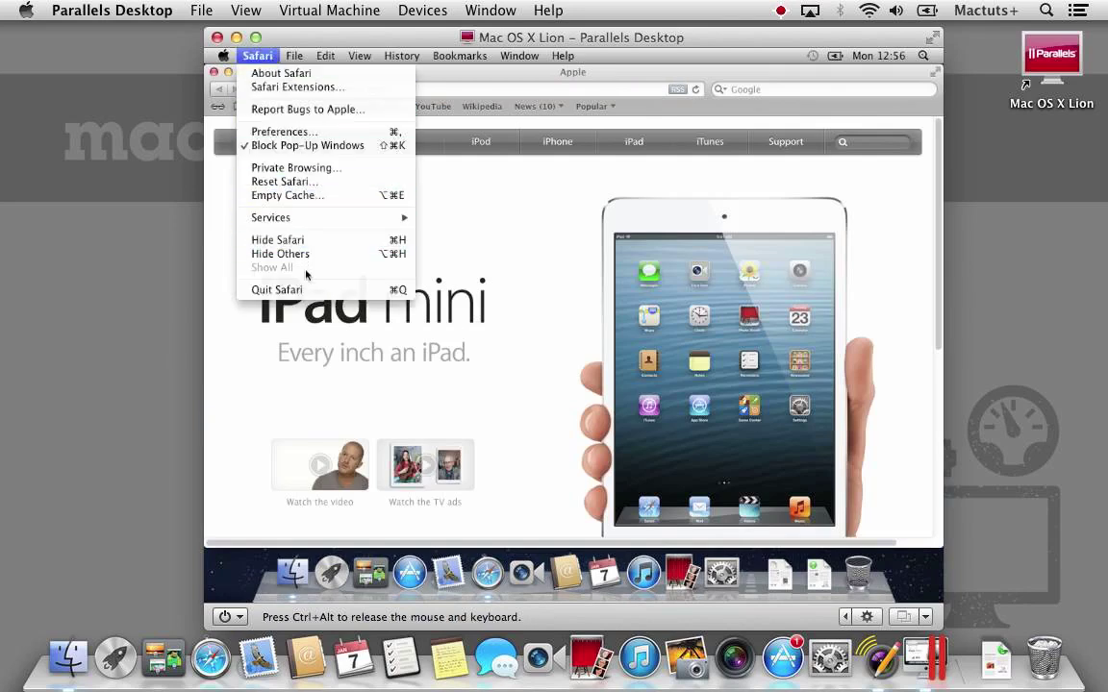
click(289, 289)
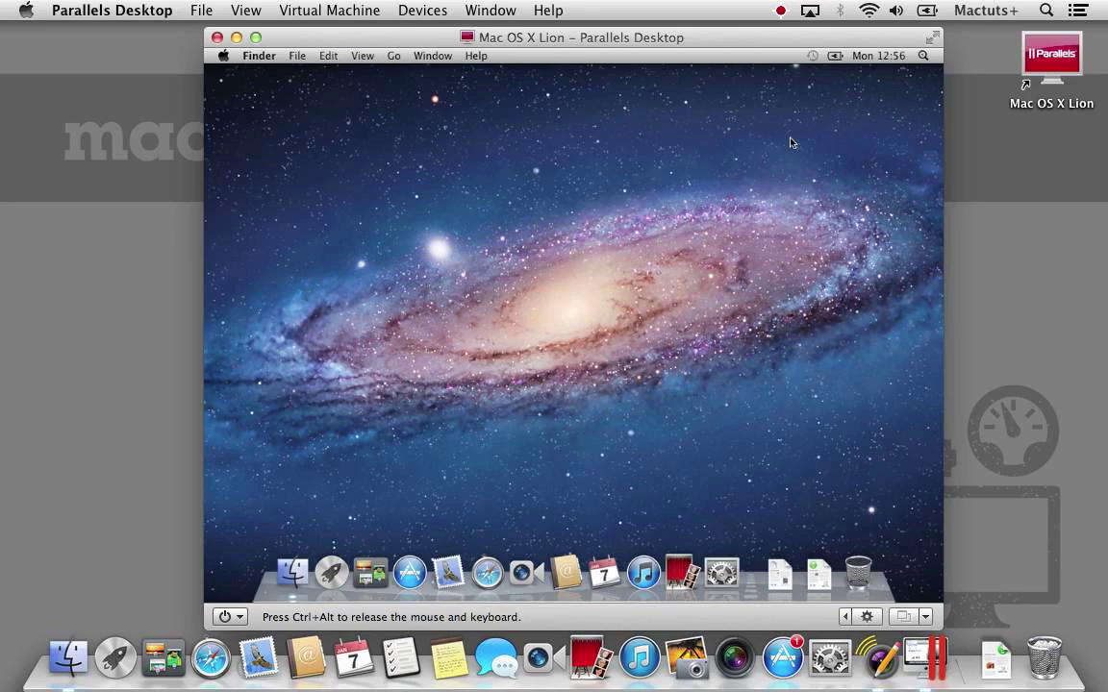
Connect the Parallels Tools installation CD to the virtual machine, disconnecting the currently mounted disc anyway.
key(ctrl+alt)
click(336, 9)
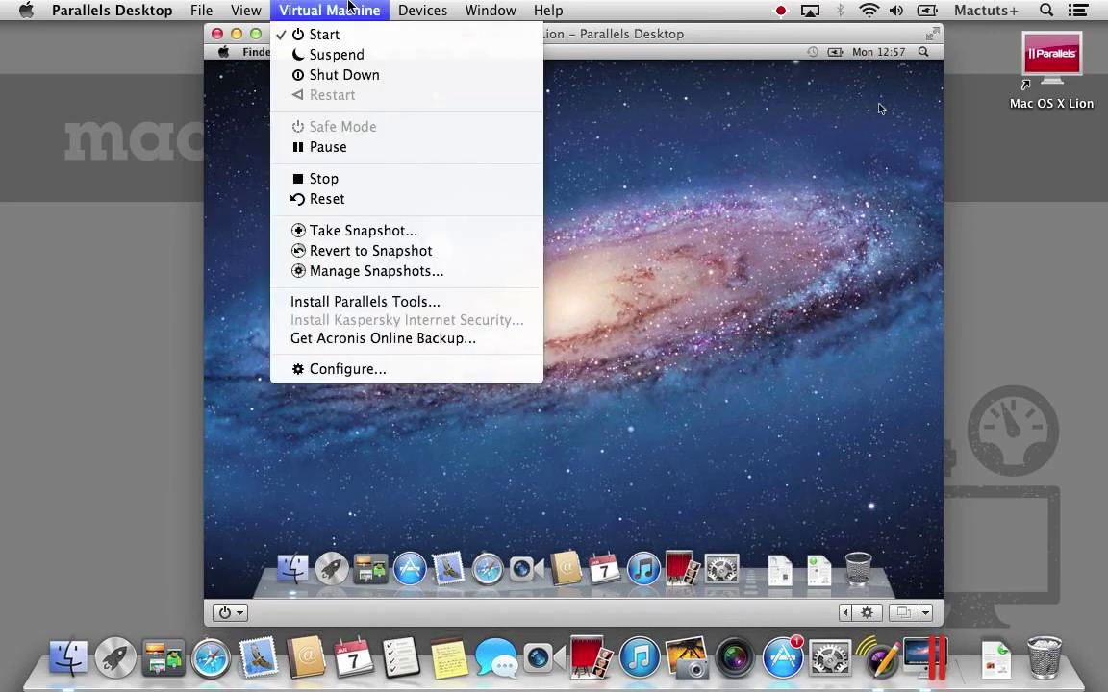
click(481, 302)
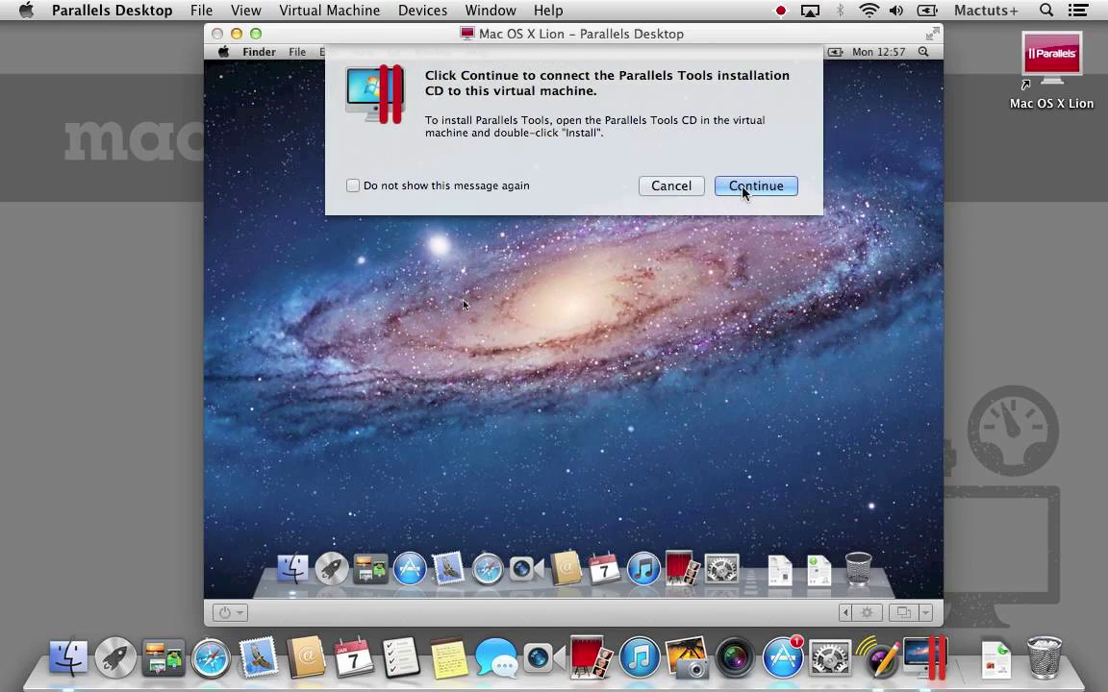
click(779, 189)
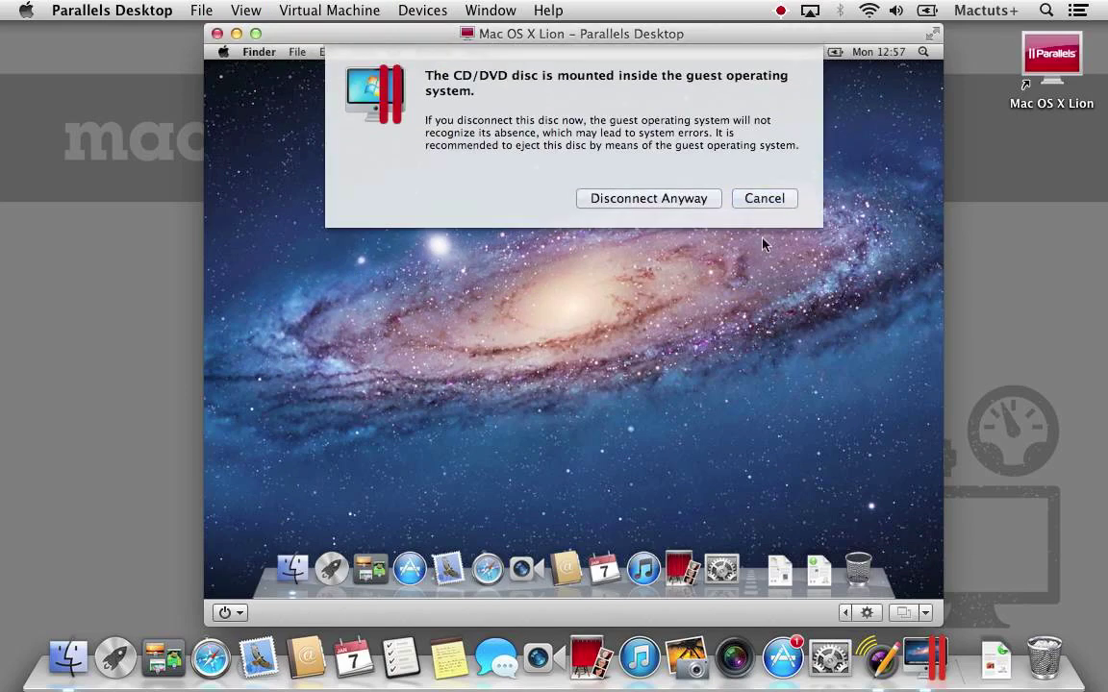
click(713, 203)
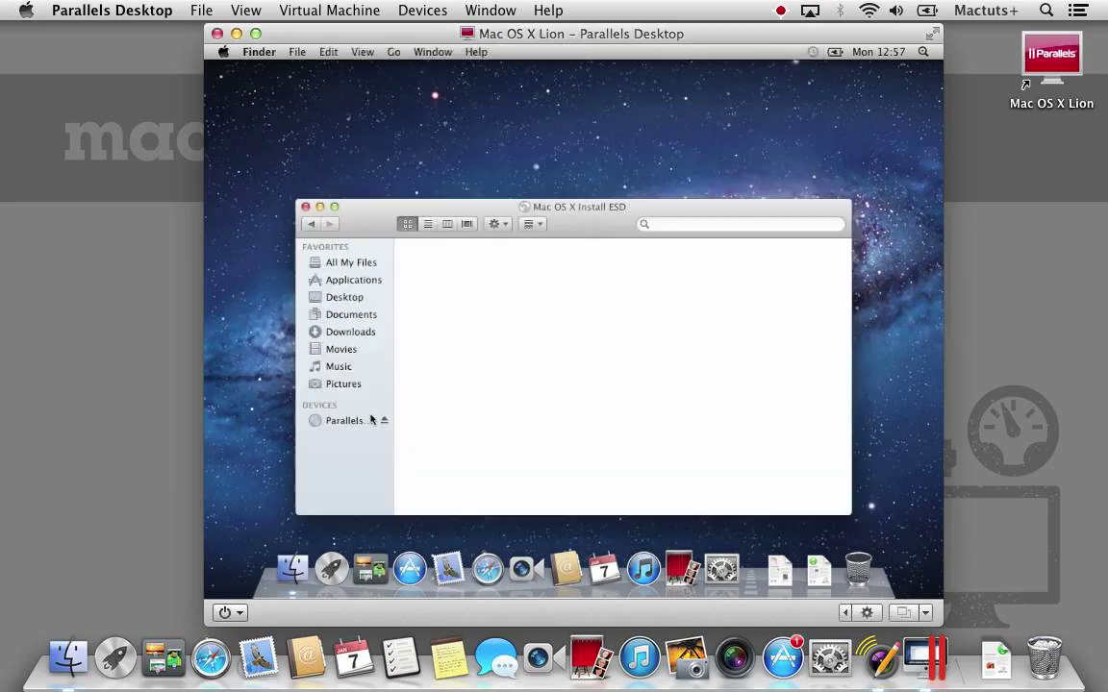
Open the Parallels Tools disc in Finder, enlarge its window to show all contents, and launch the Install package.
click(363, 421)
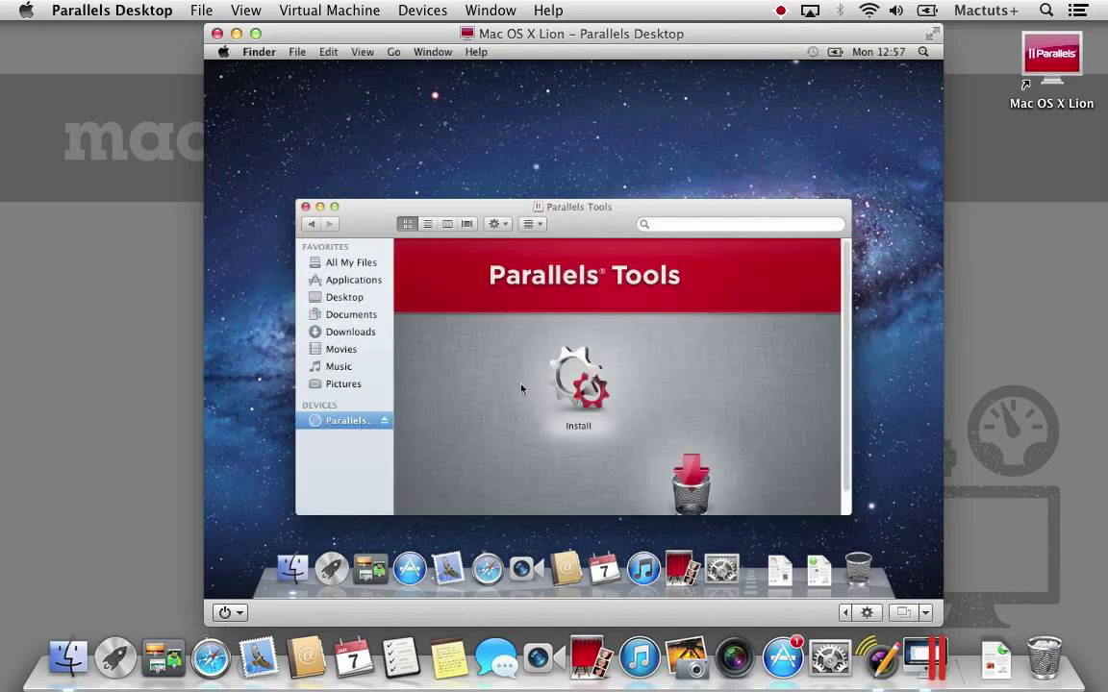
drag(598, 224, 584, 129)
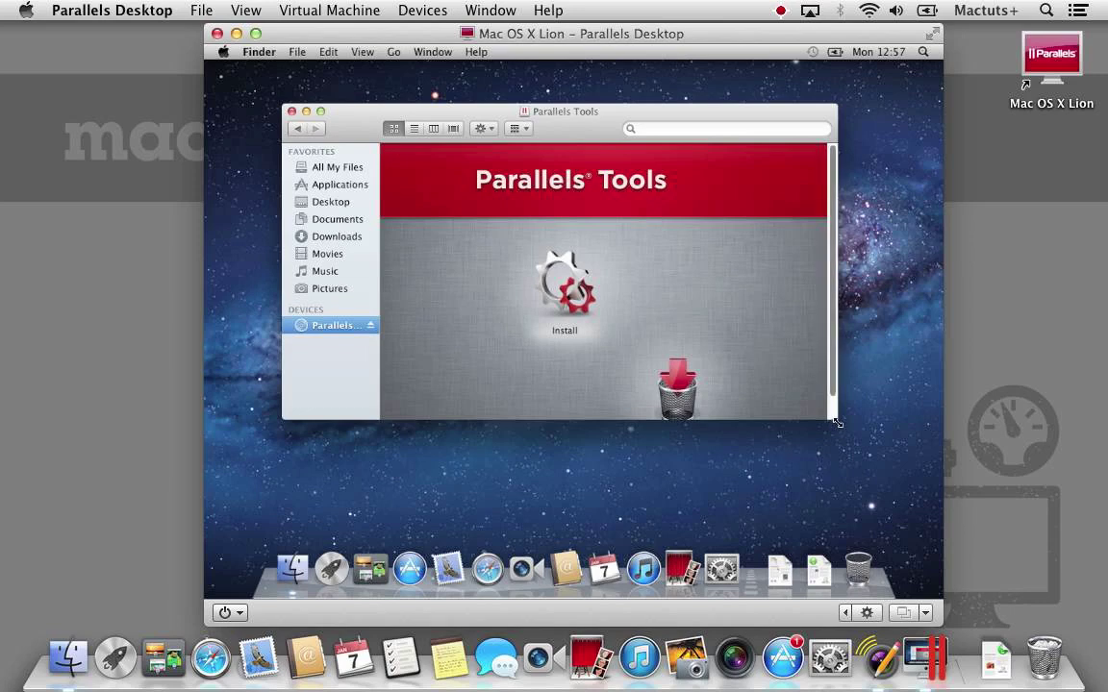
drag(836, 421, 850, 477)
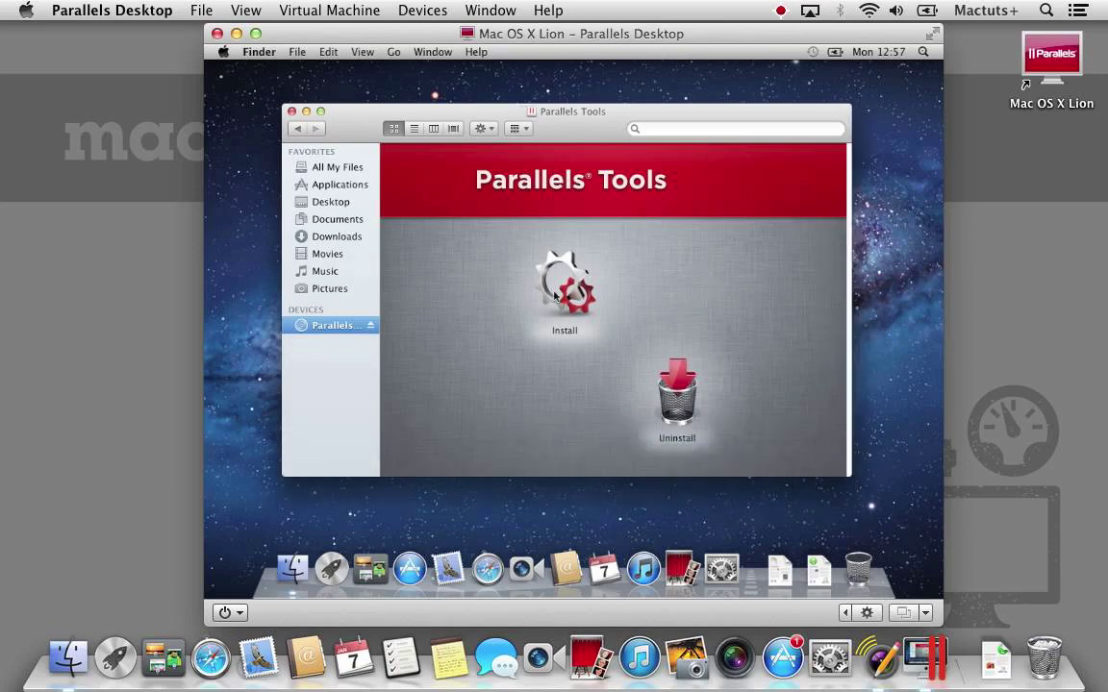
click(570, 257)
double_click(570, 258)
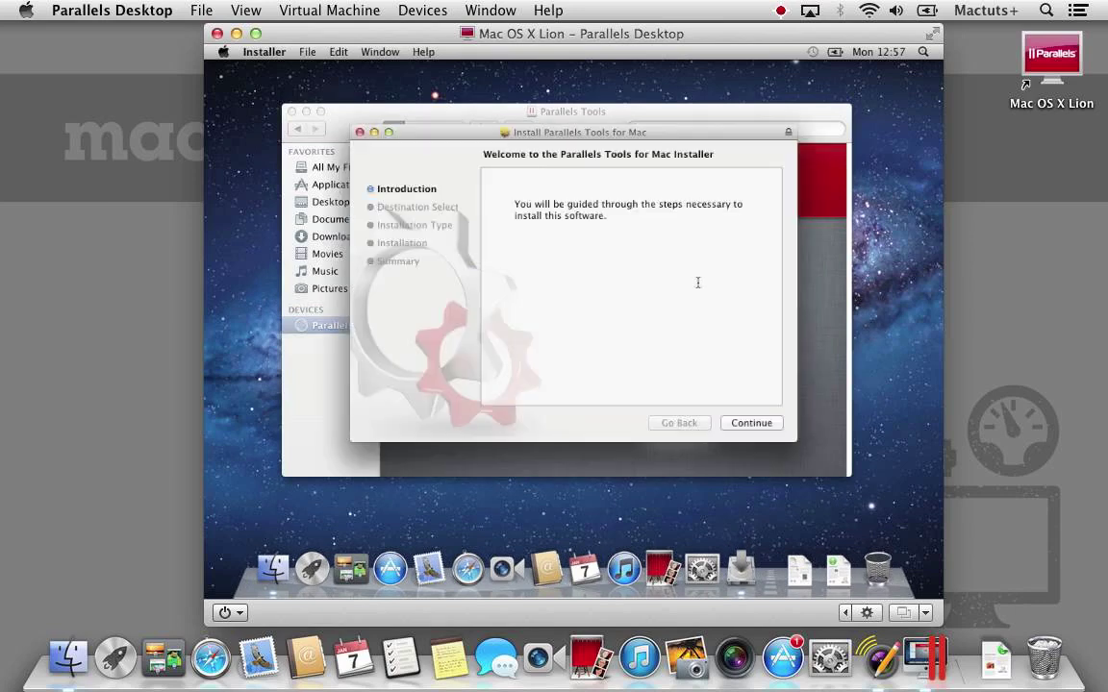
Perform a standard install of Parallels Tools on Macintosh HD, authorizing it with the account password.
click(776, 423)
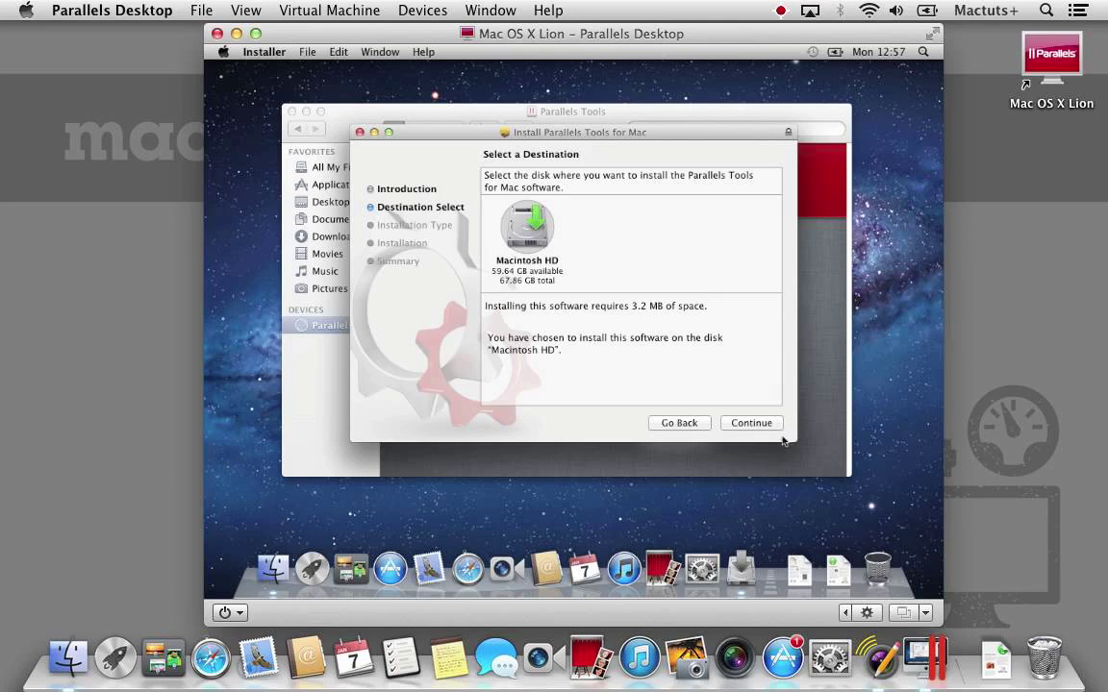
click(775, 426)
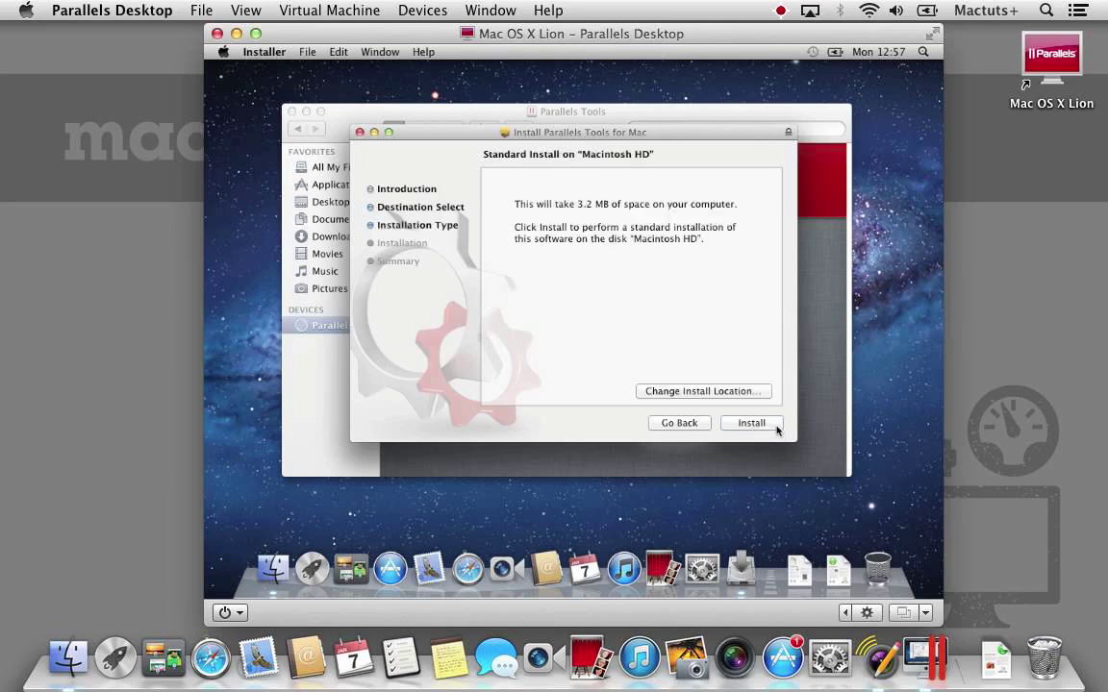
click(775, 426)
text(*******)
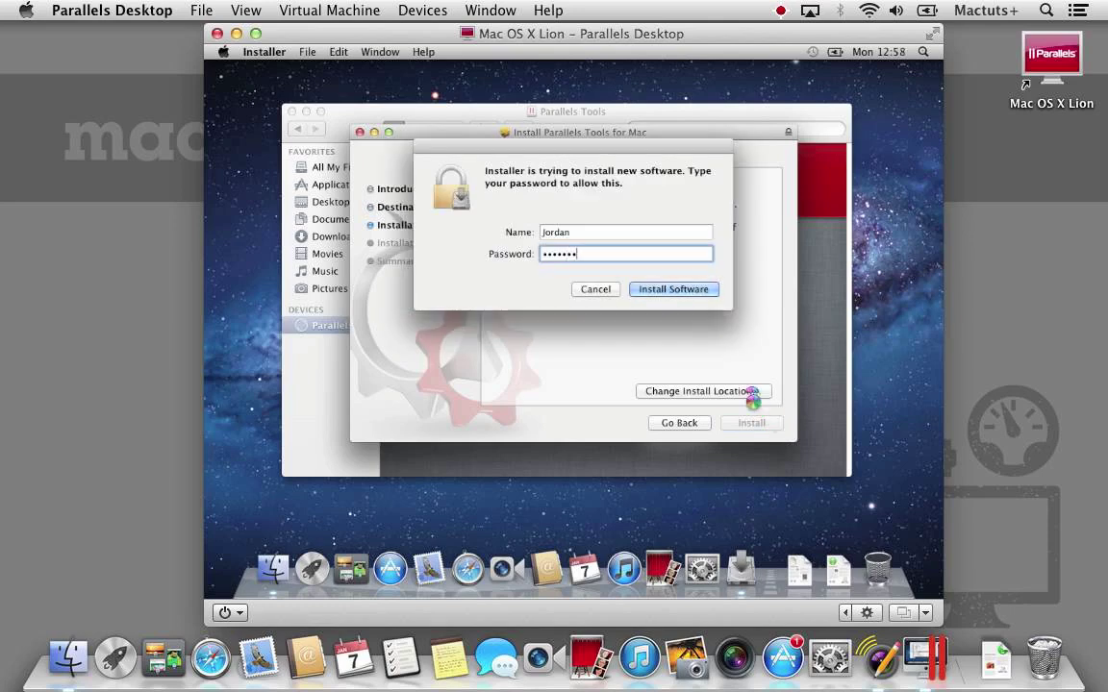
click(711, 293)
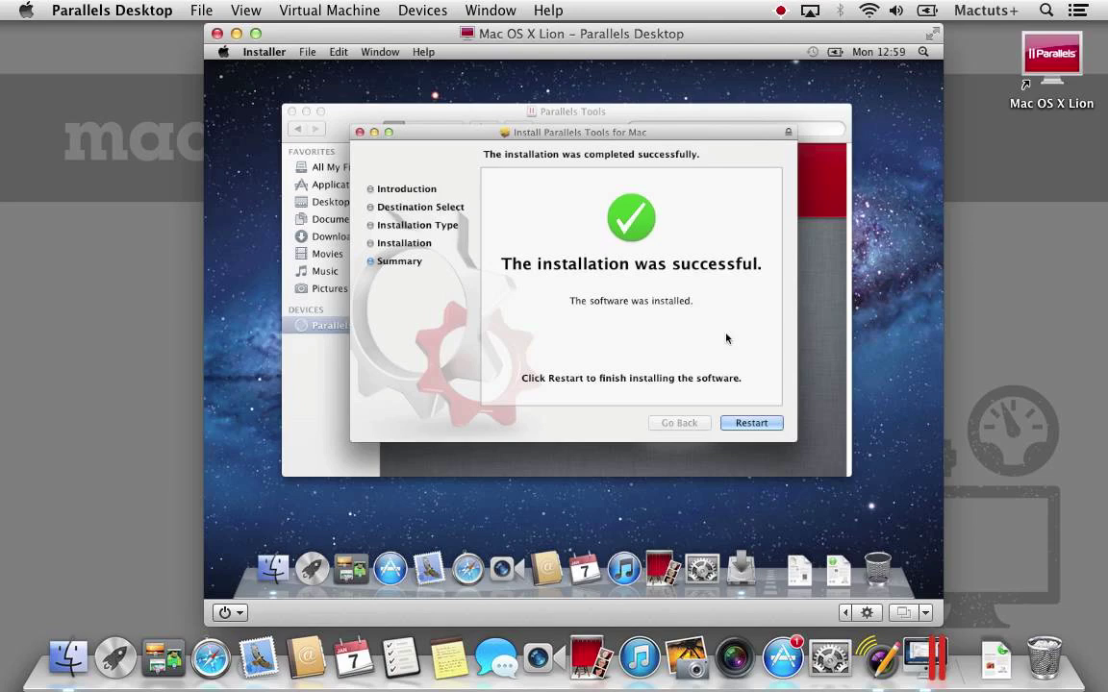
Restart the virtual machine to finish the Parallels Tools installation and log back in with the account password.
click(764, 426)
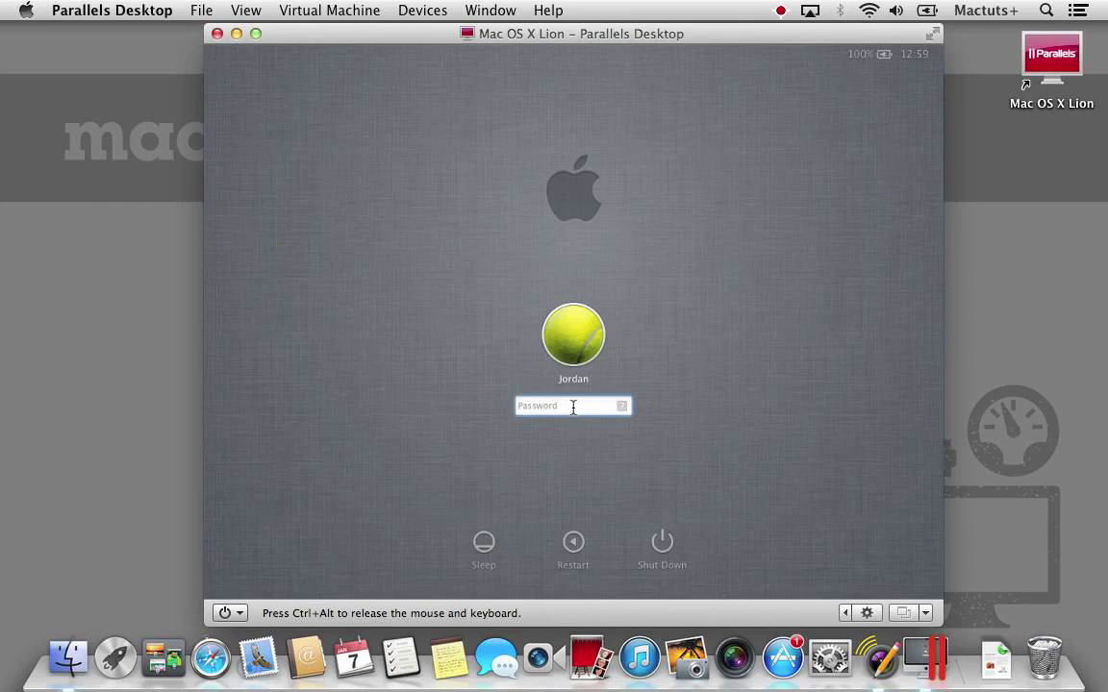
text(•••••••)
key(Return)
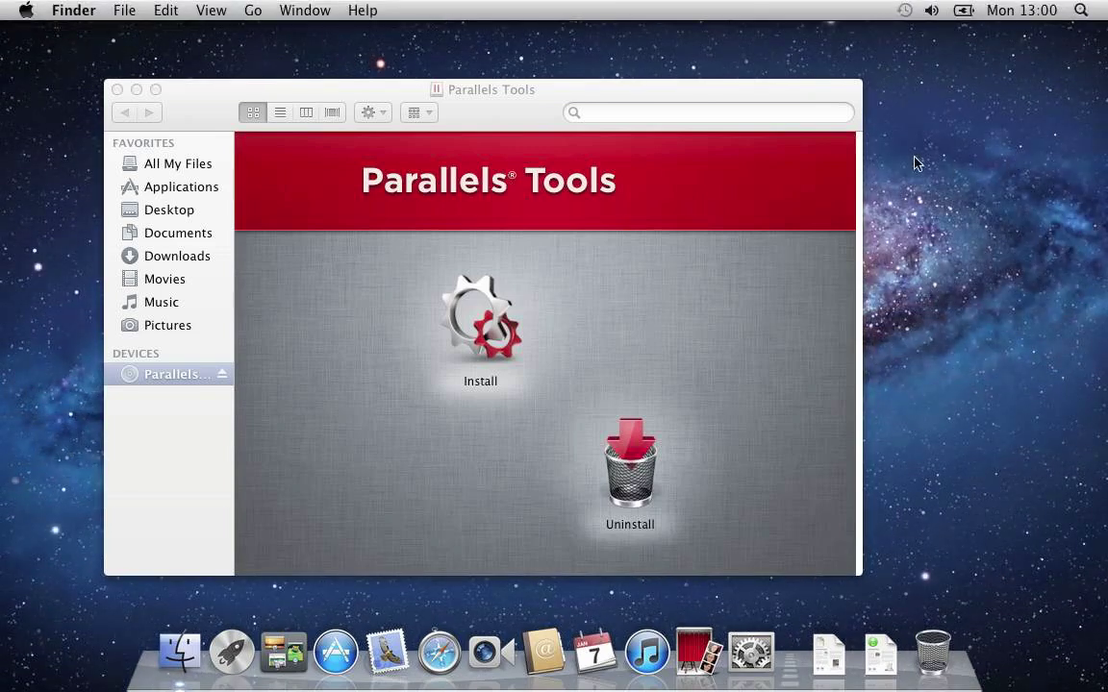
Move the Parallels Tools window aside and eject its disc.
drag(697, 93, 796, 82)
click(321, 363)
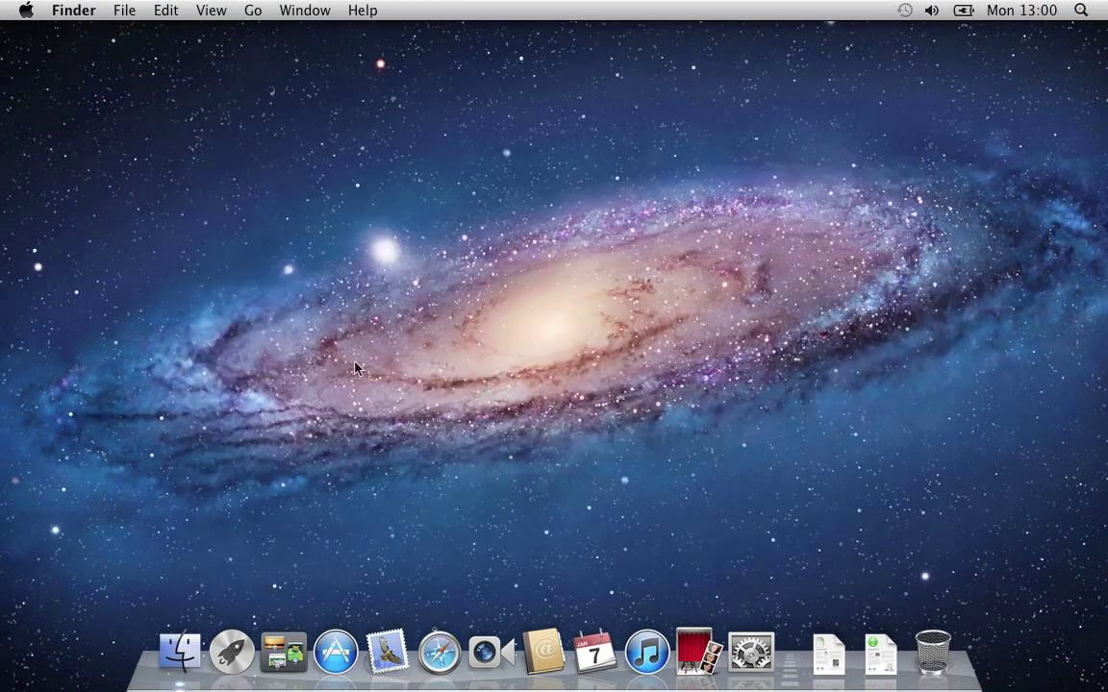
Switch back and forth between the host desktop and the full-screen Lion virtual machine, closing the host's All My Files window.
key(ctrl+Left)
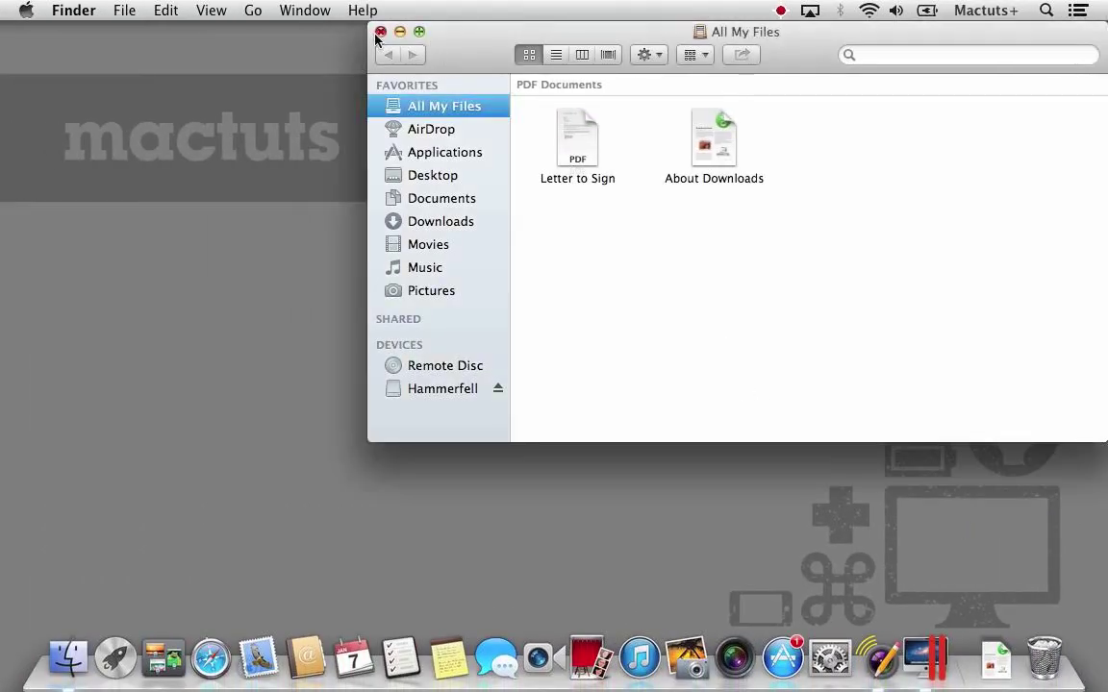
click(381, 33)
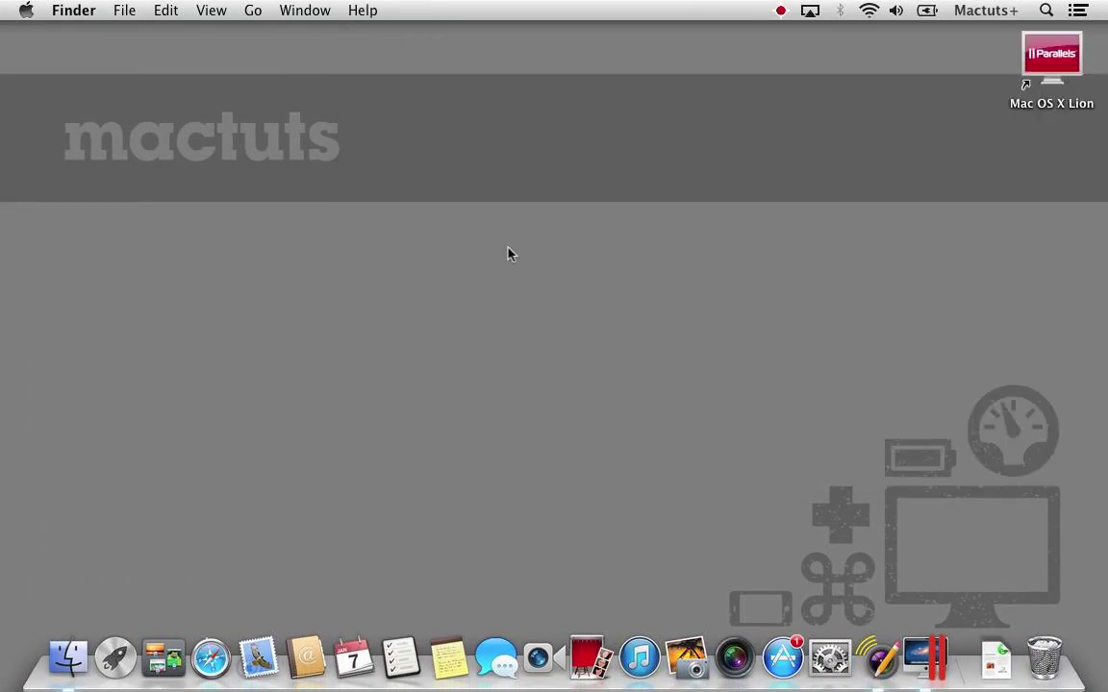
key(ctrl+Right)
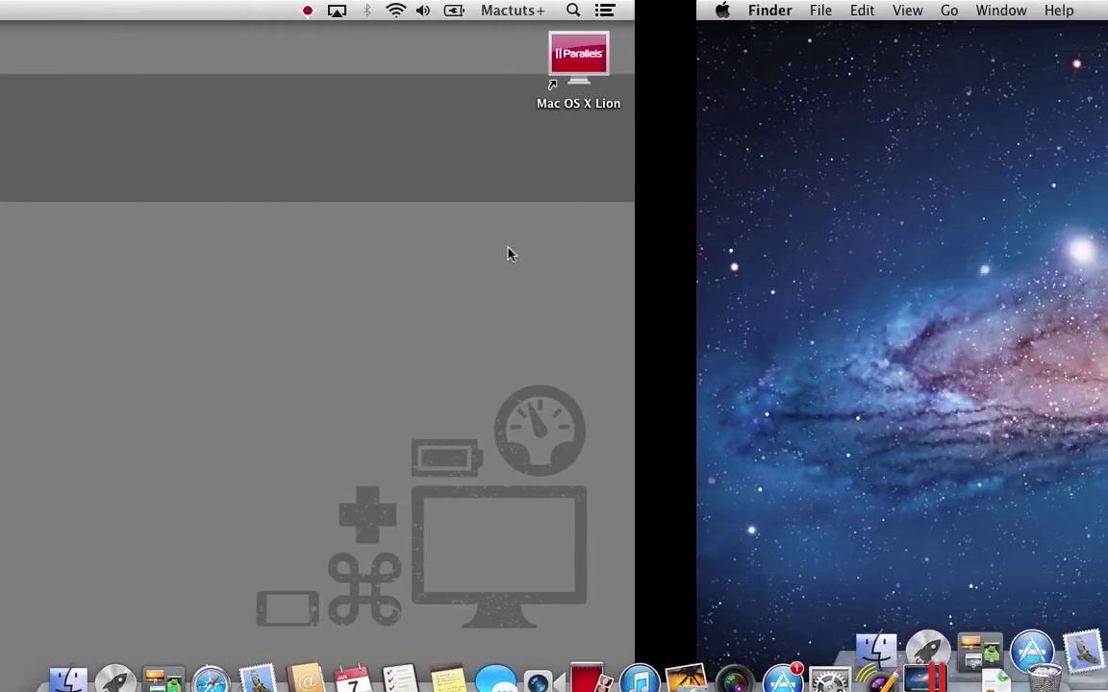
key(ctrl+Left)
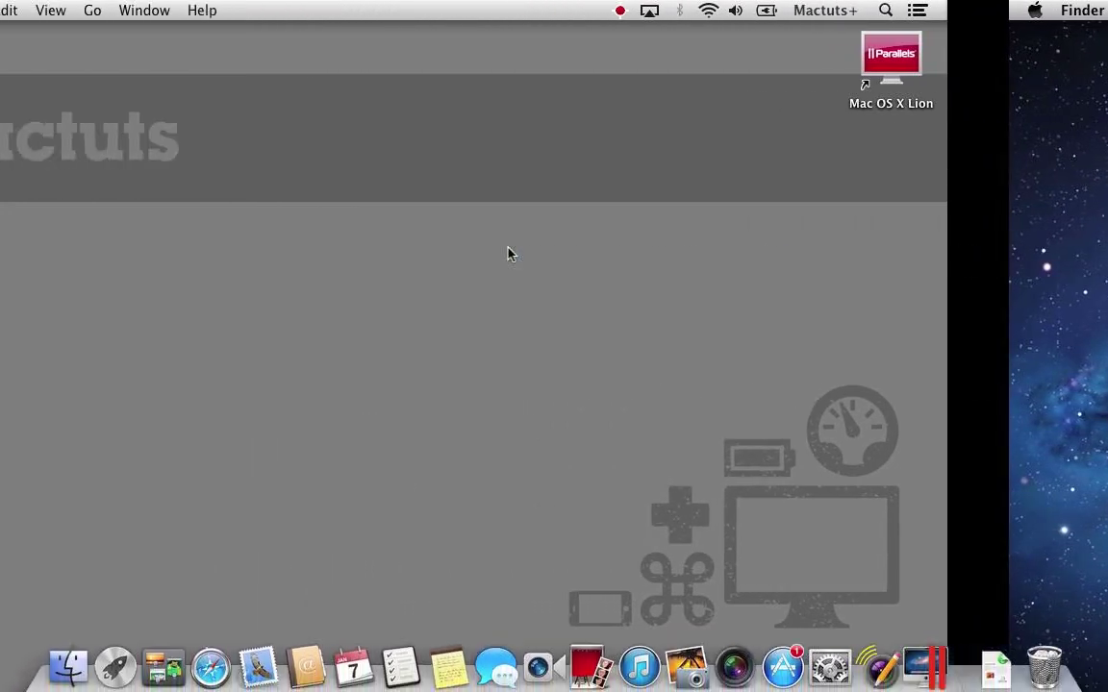
key(ctrl+Right)
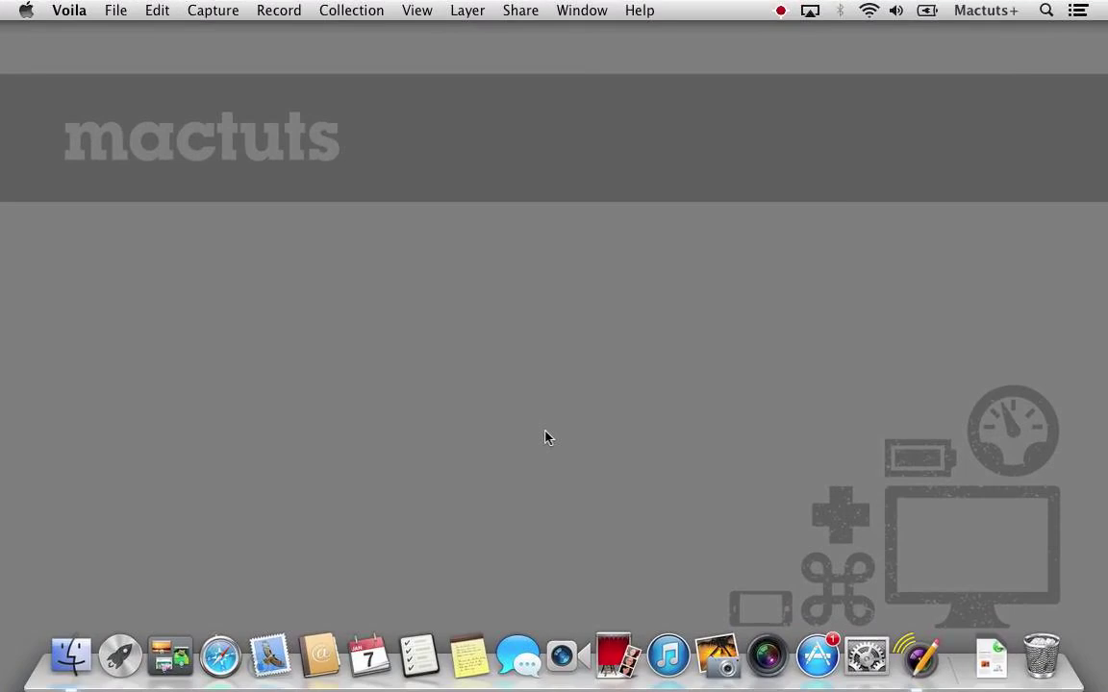
Open the host's Applications folder in Finder and launch Parallels Desktop from it.
click(545, 437)
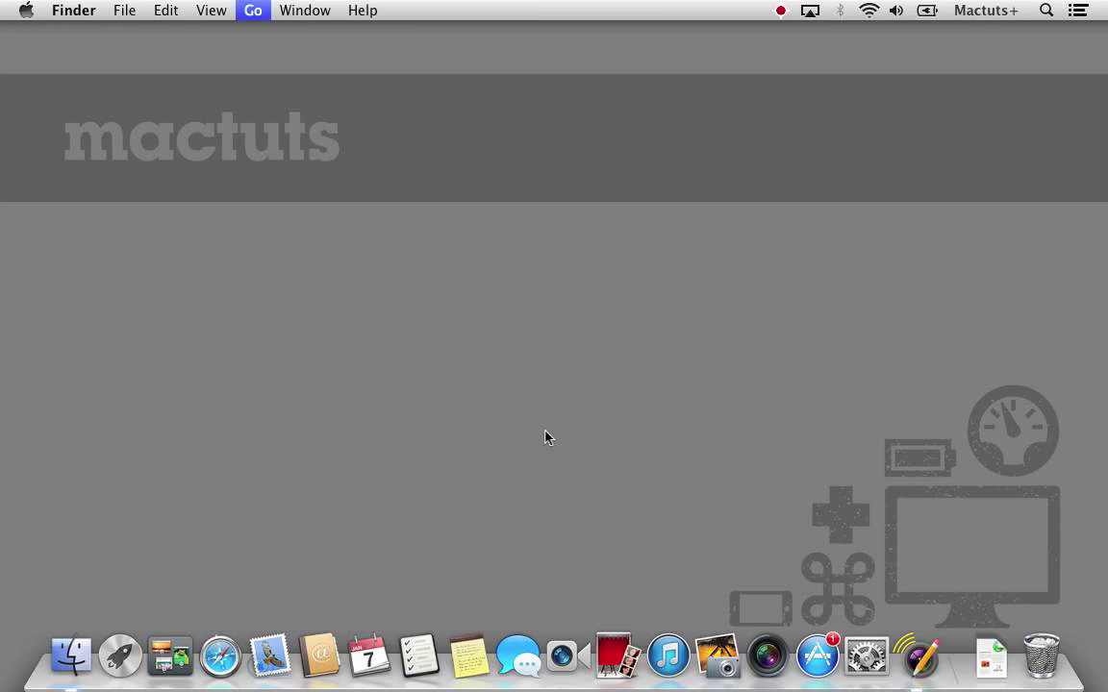
key(super+shift+a)
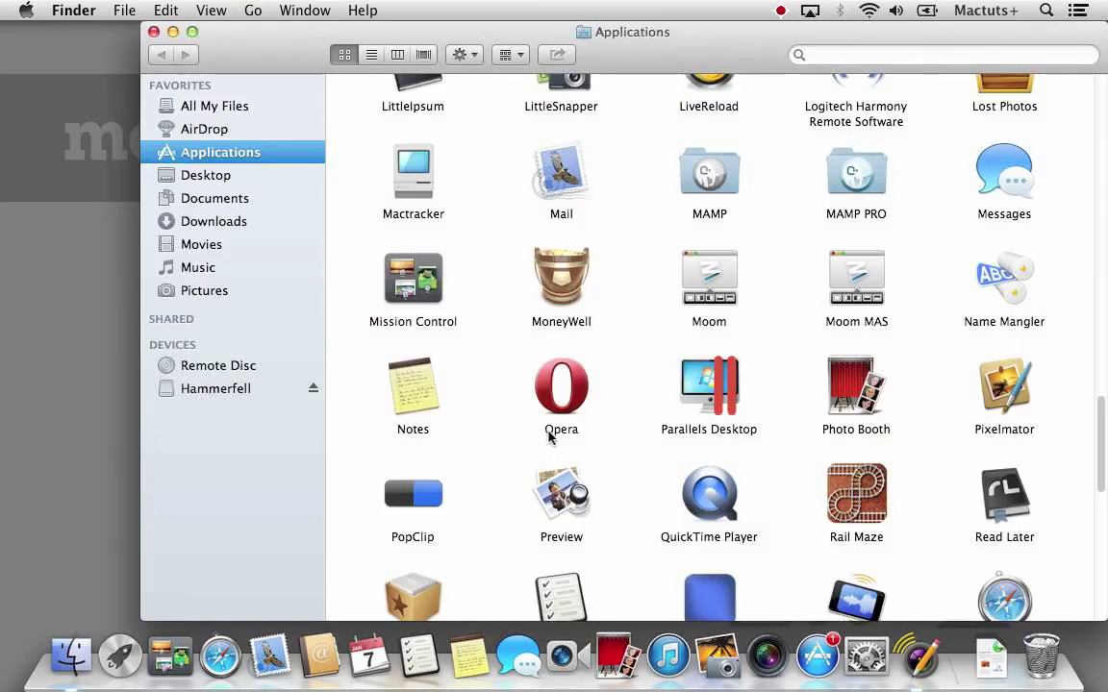
click(707, 423)
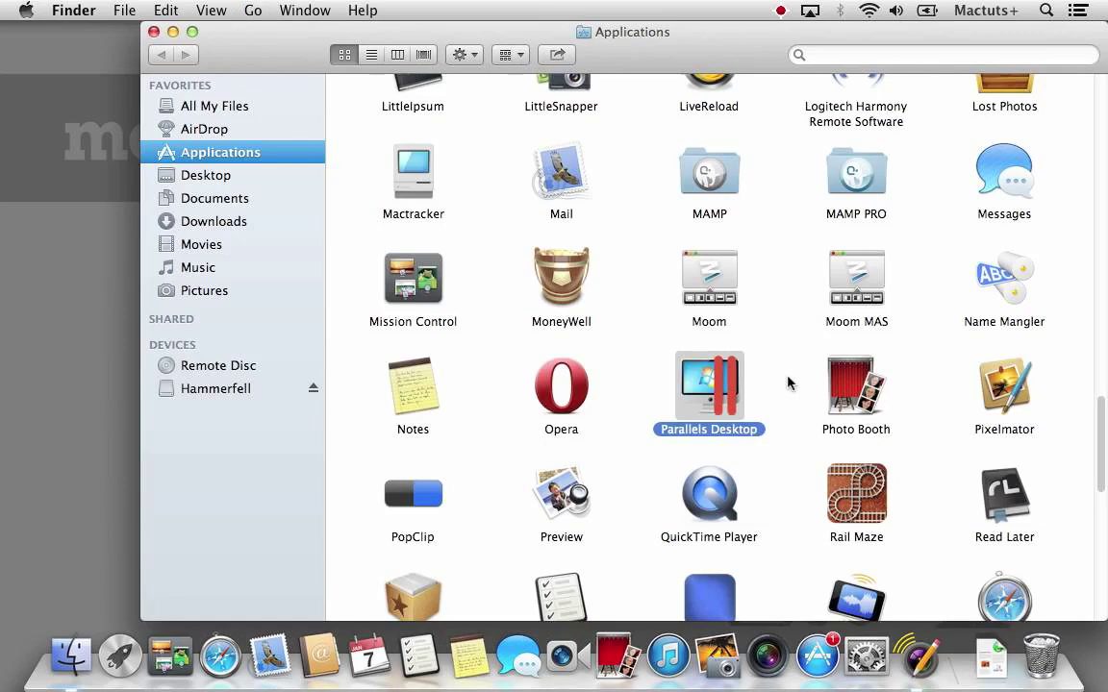
key(super+o)
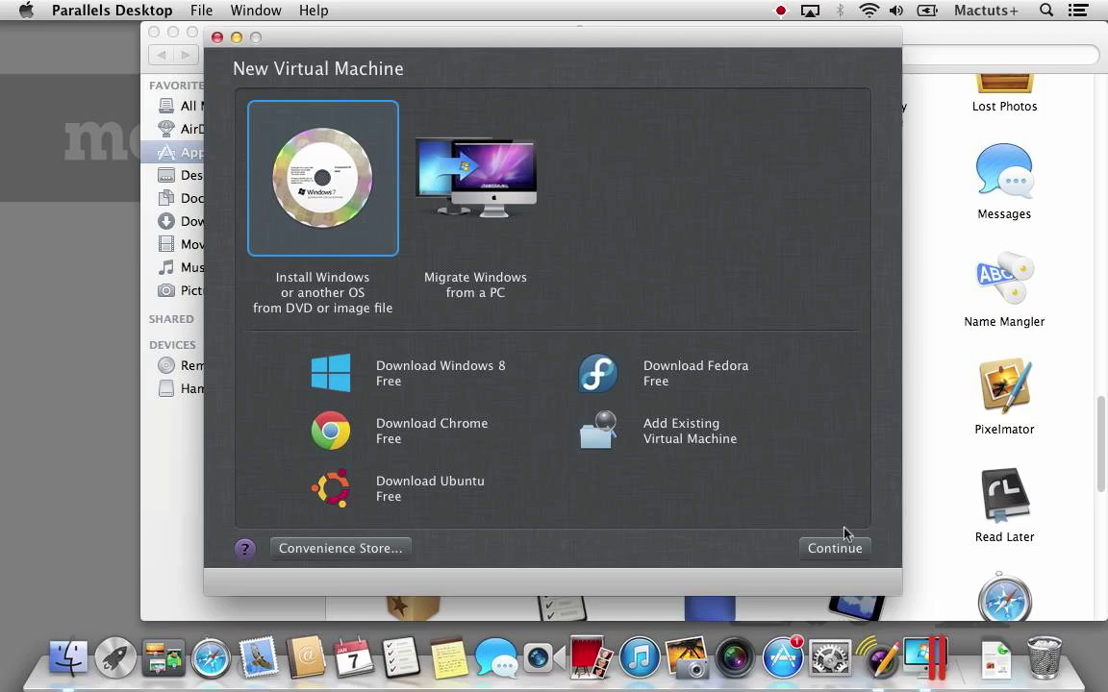
Start a new virtual machine installation using the Install OS X Mountain Lion image from Applications, closing the background Finder window.
click(866, 553)
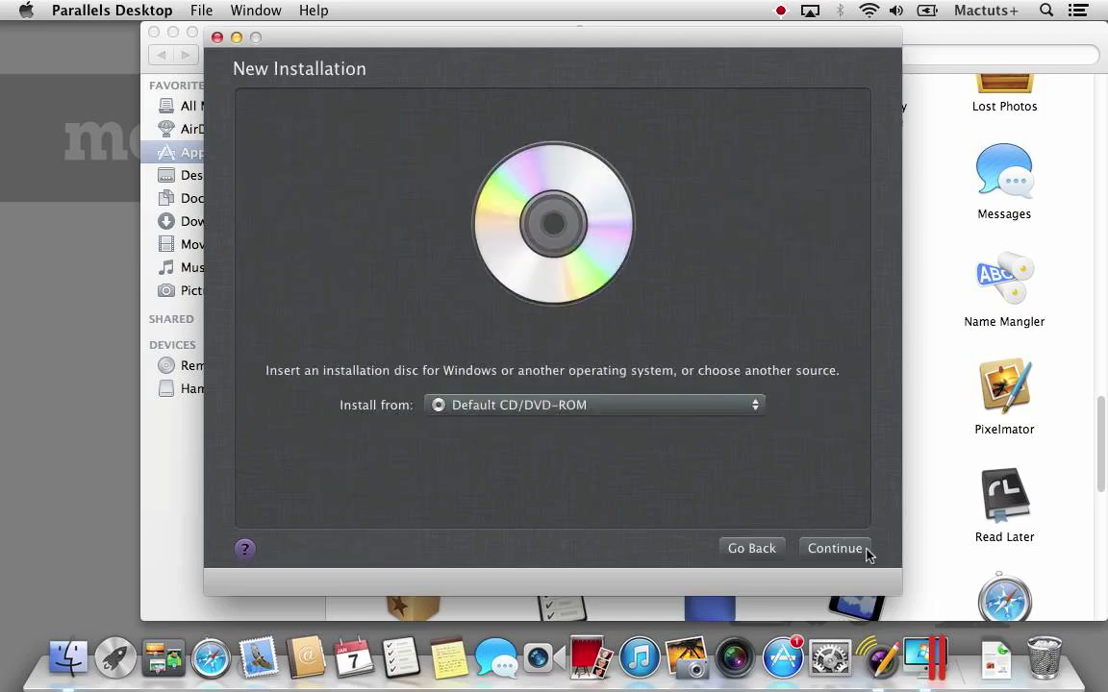
click(717, 410)
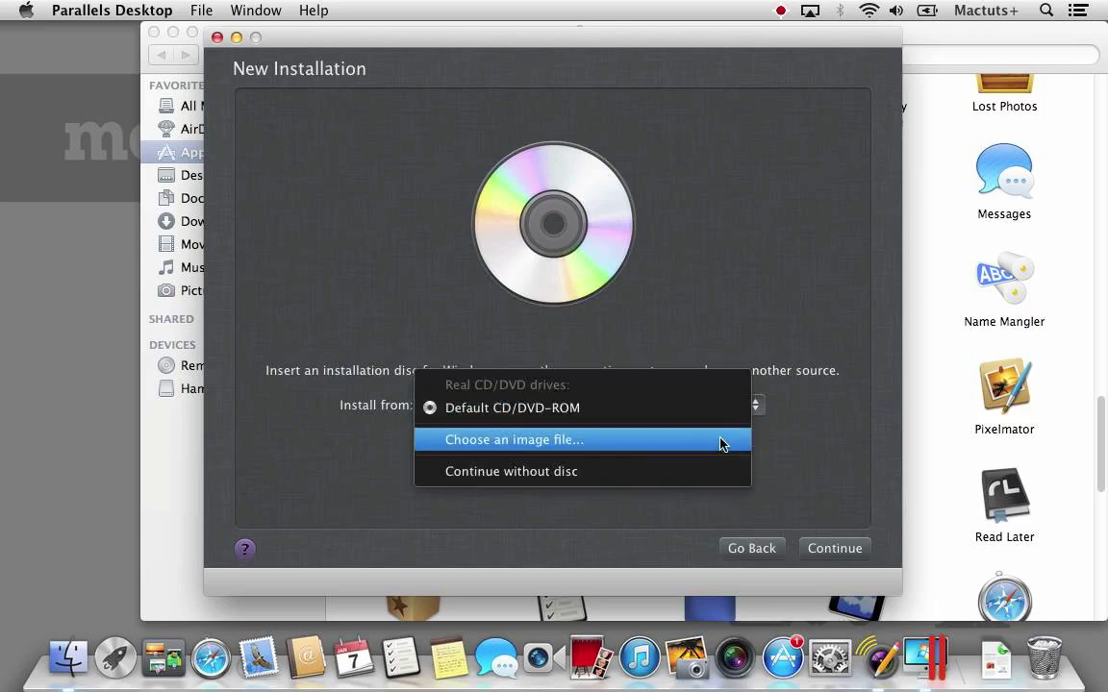
click(723, 444)
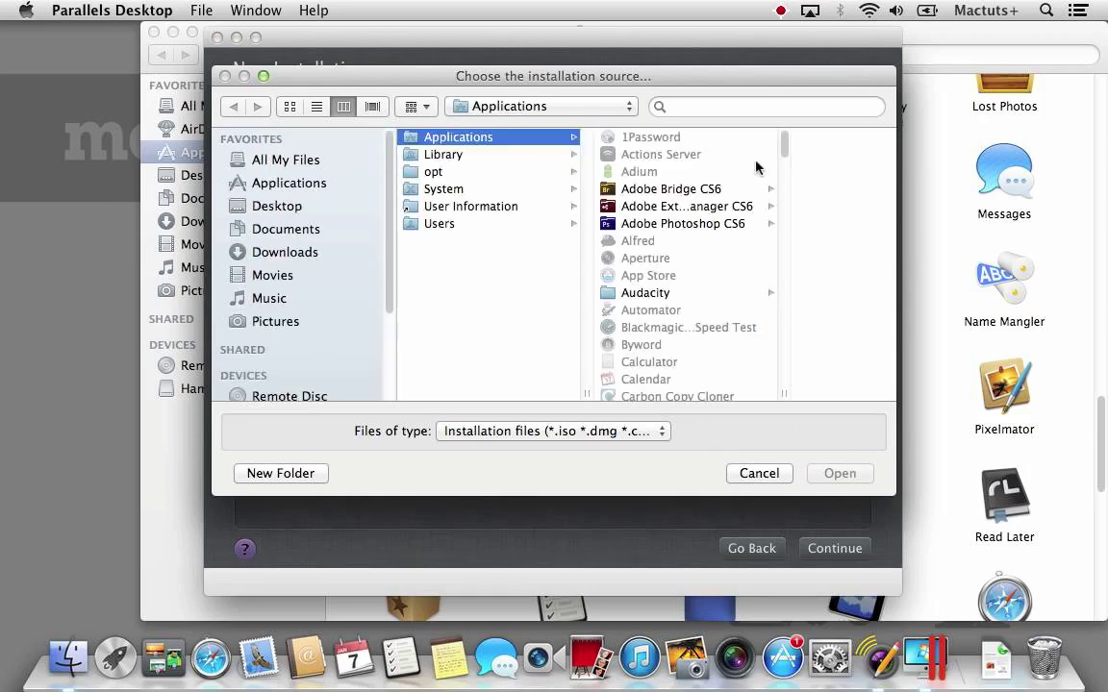
drag(783, 143, 782, 257)
click(747, 264)
click(840, 474)
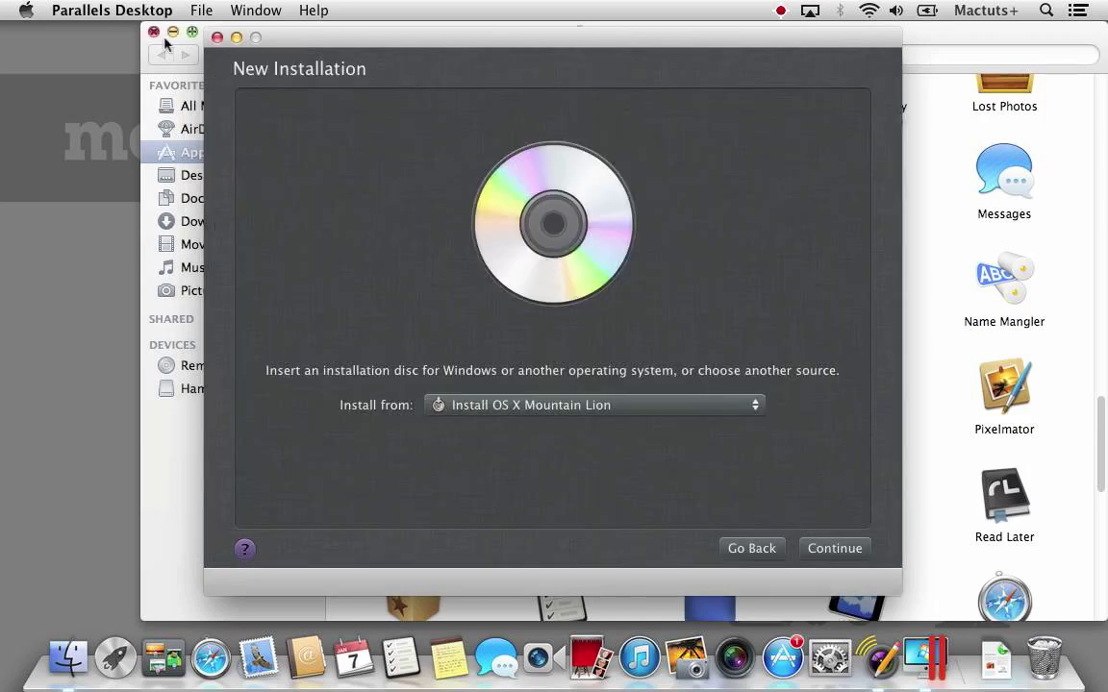
click(154, 33)
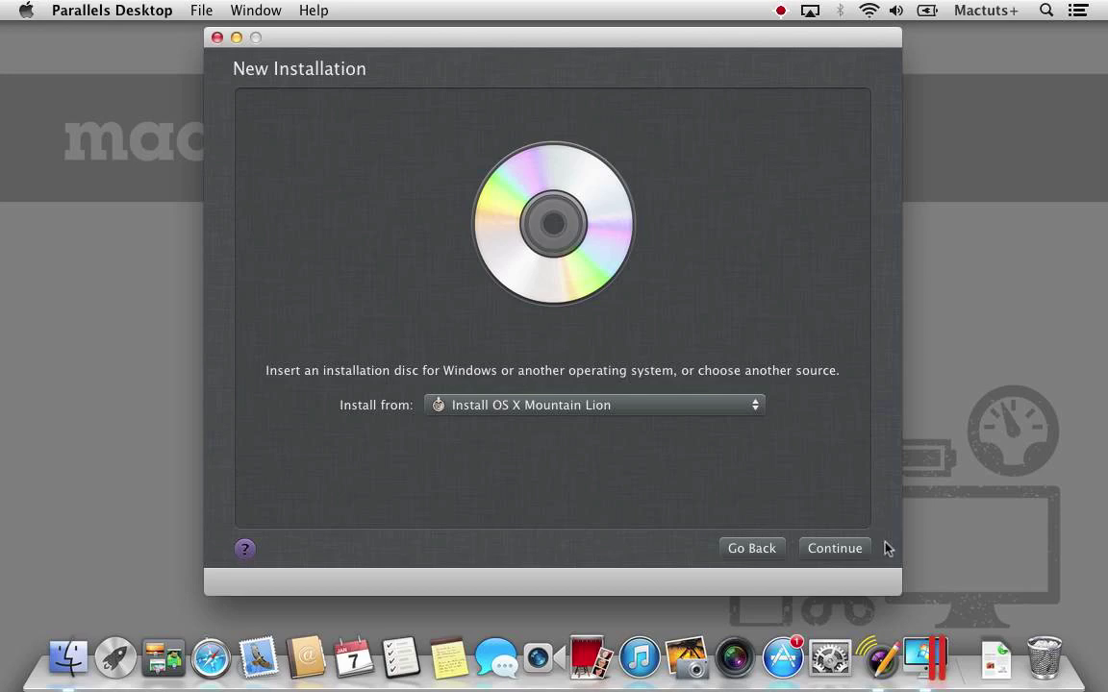
click(854, 548)
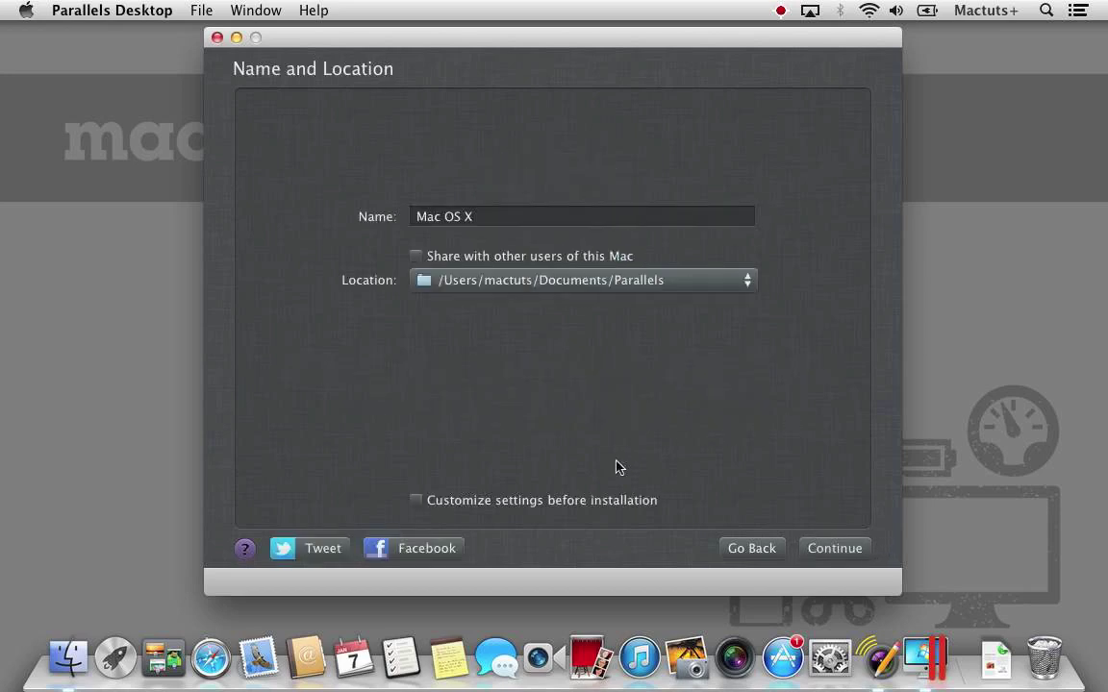
Set the virtual machine's location to the Hammerfell volume and choose to customize settings before installation.
click(593, 282)
click(594, 313)
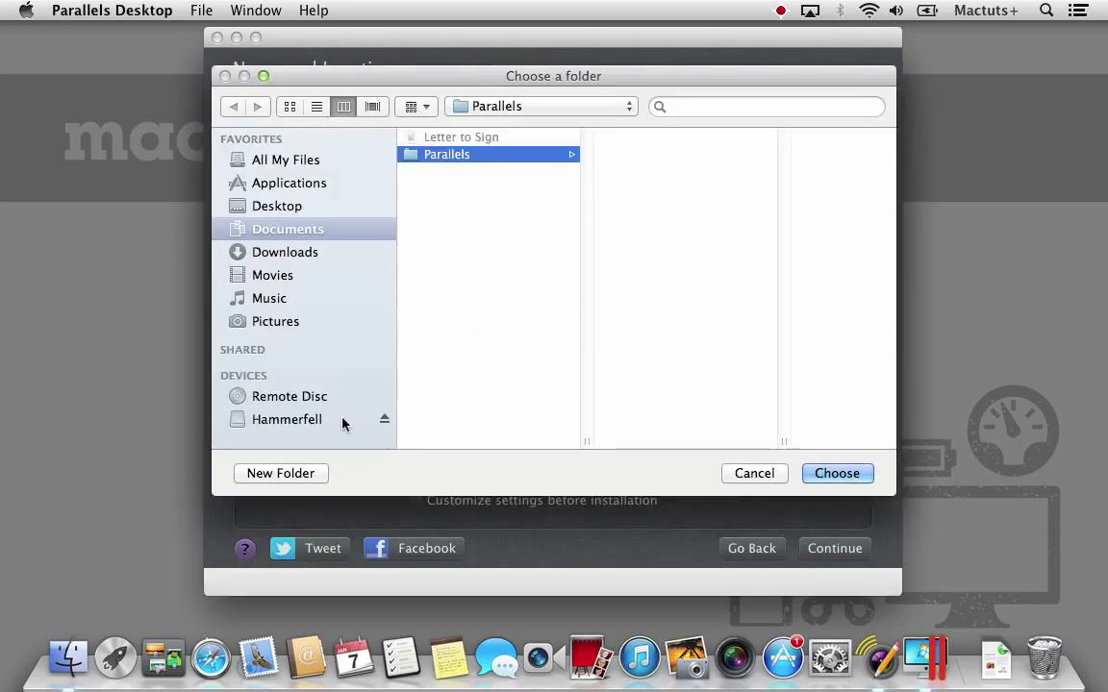
click(343, 423)
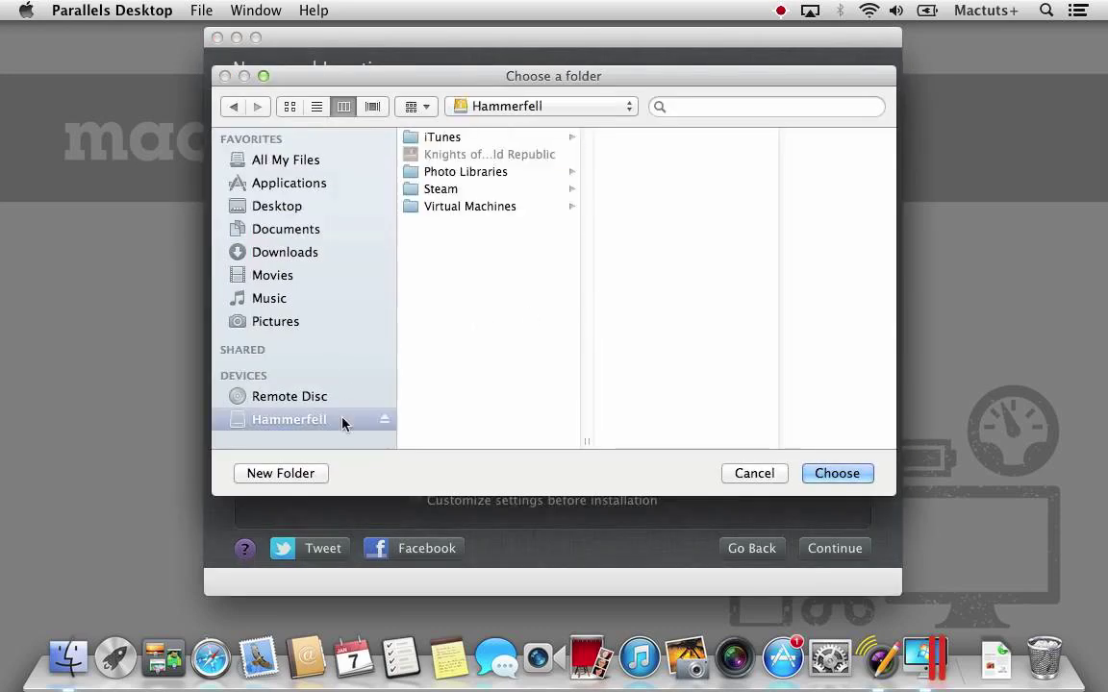
click(838, 473)
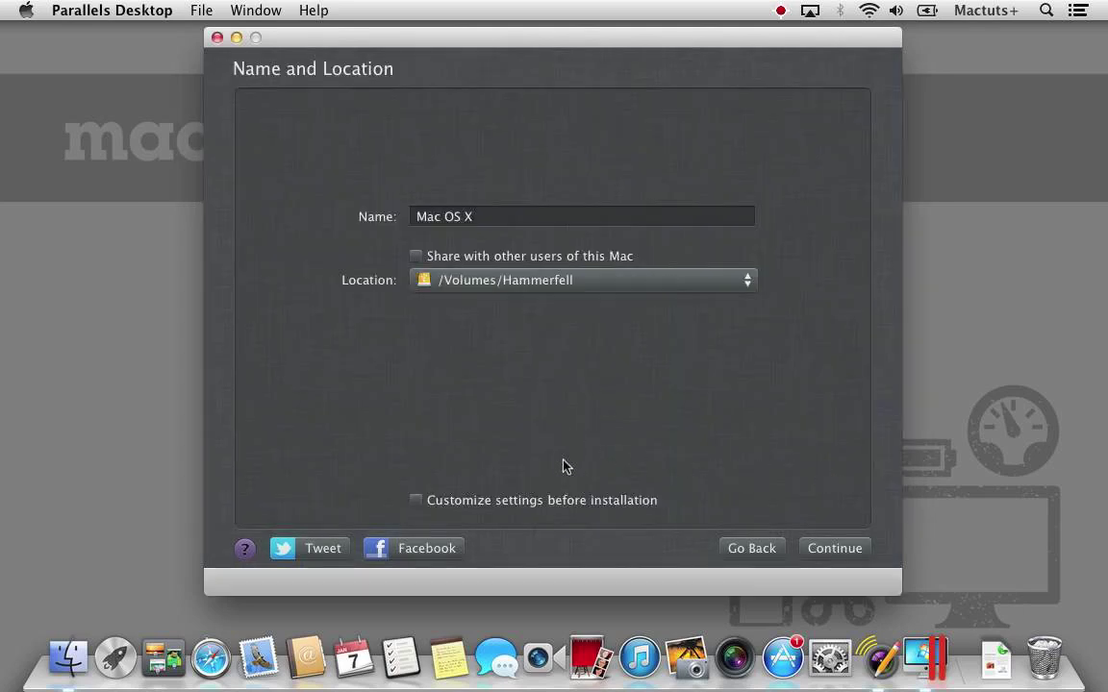
click(569, 505)
click(865, 550)
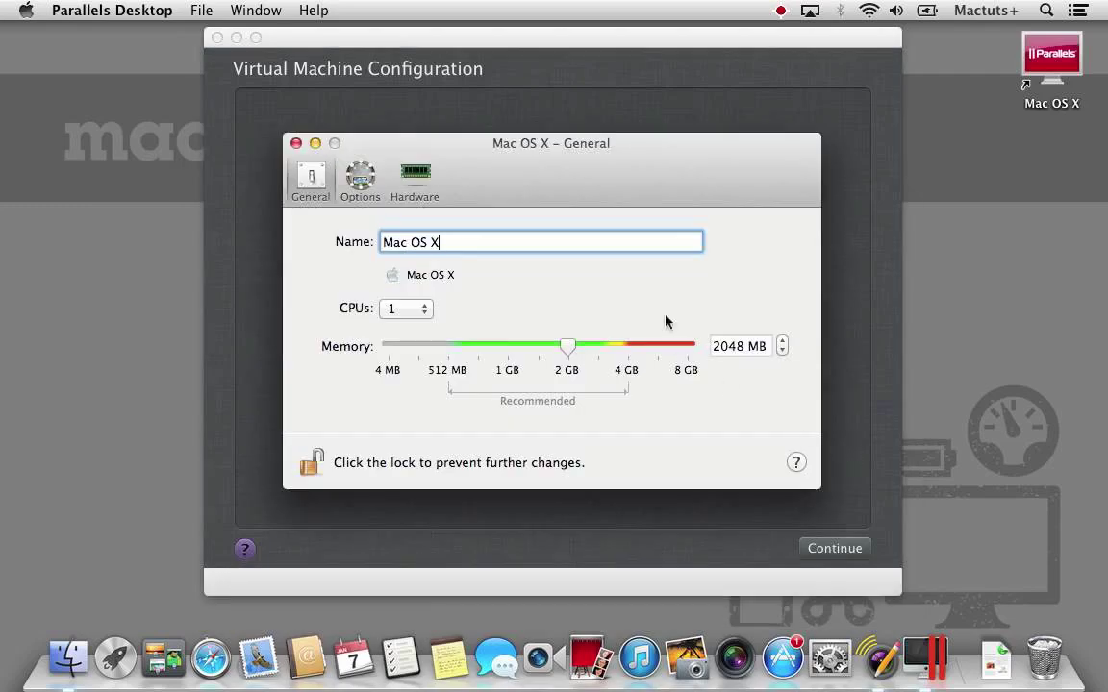
Configure the Mac OS X virtual machine with 2 CPUs and 4096 MB of memory.
click(423, 308)
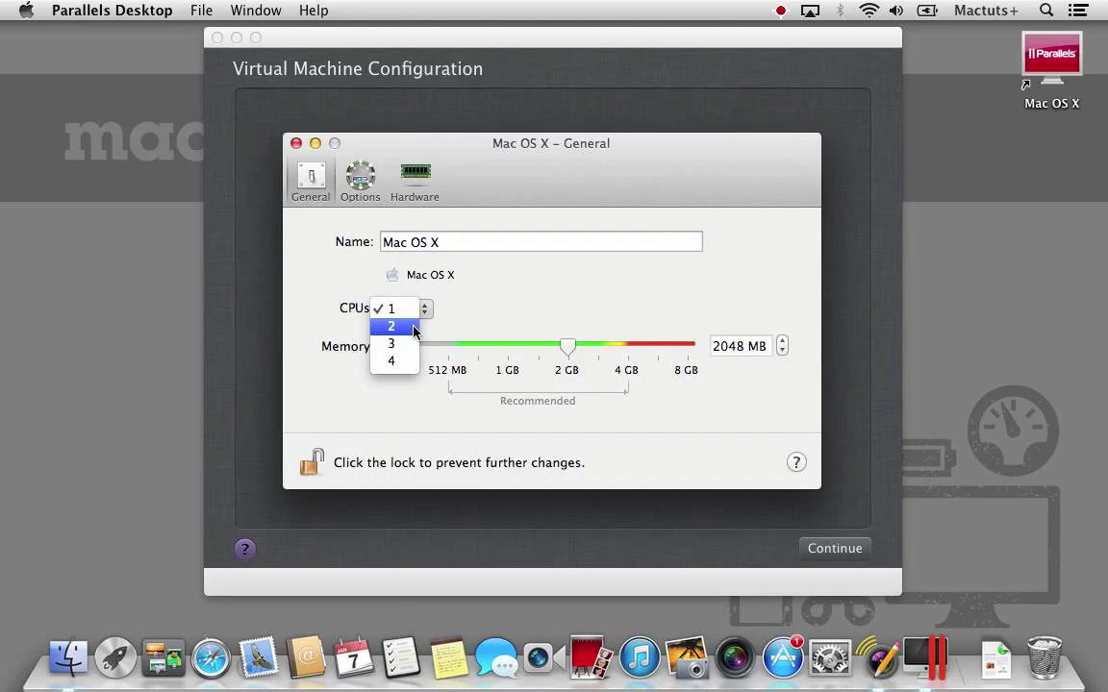
click(414, 328)
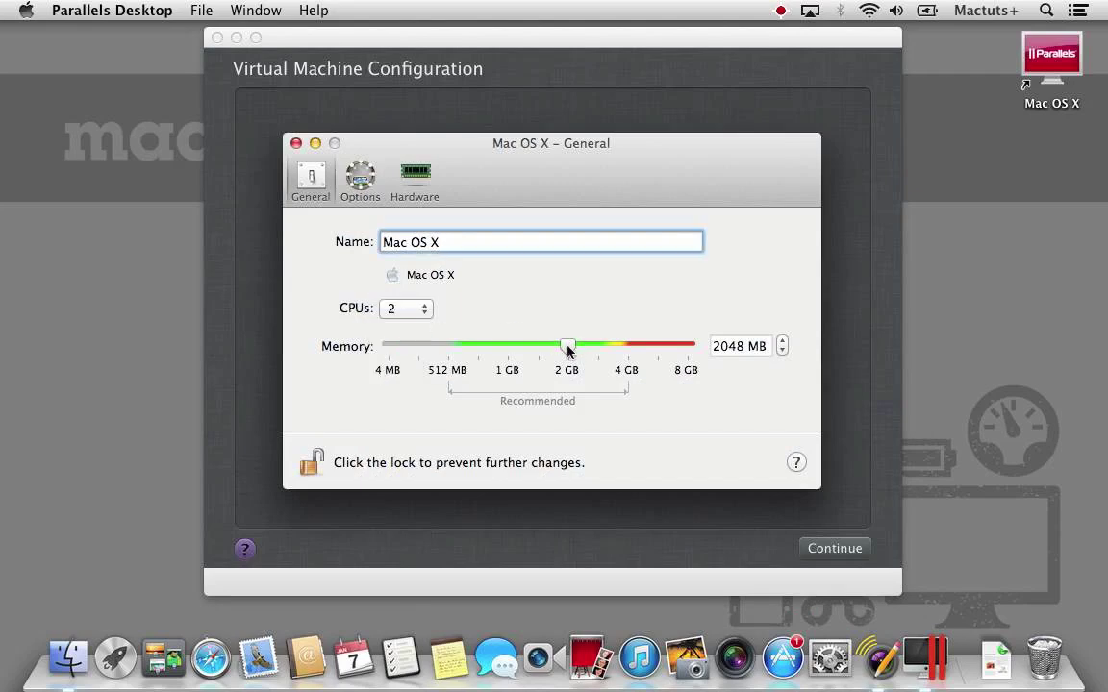
drag(567, 346, 629, 351)
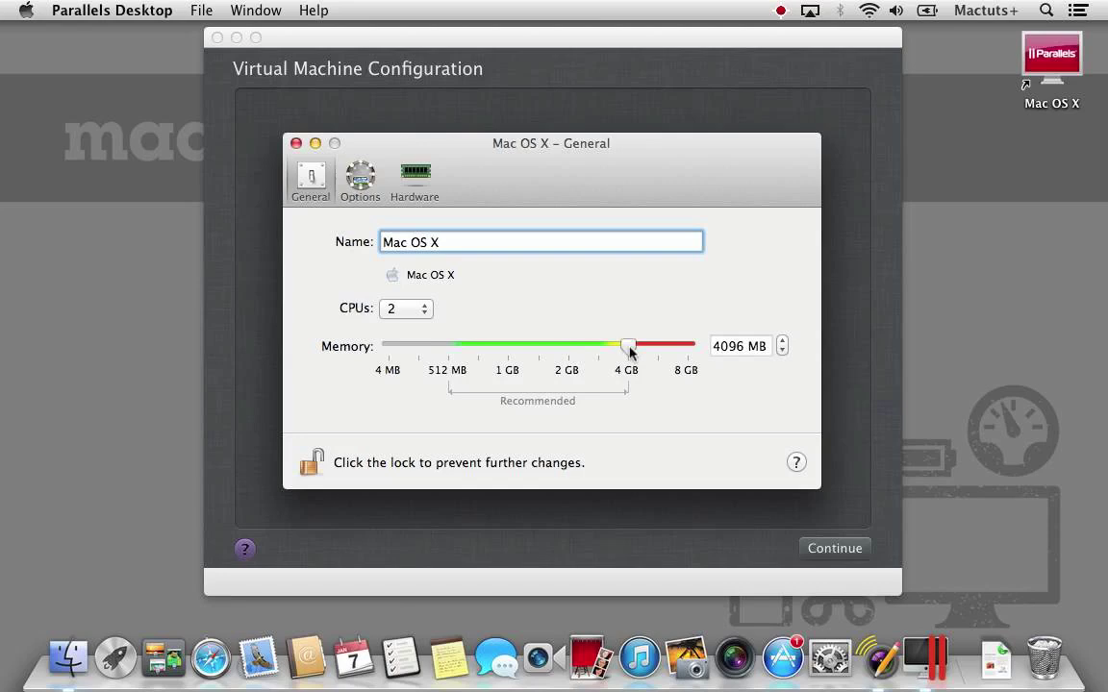
Set the virtual machine's video memory to 128 MB in the hardware settings and close the configuration window.
click(356, 182)
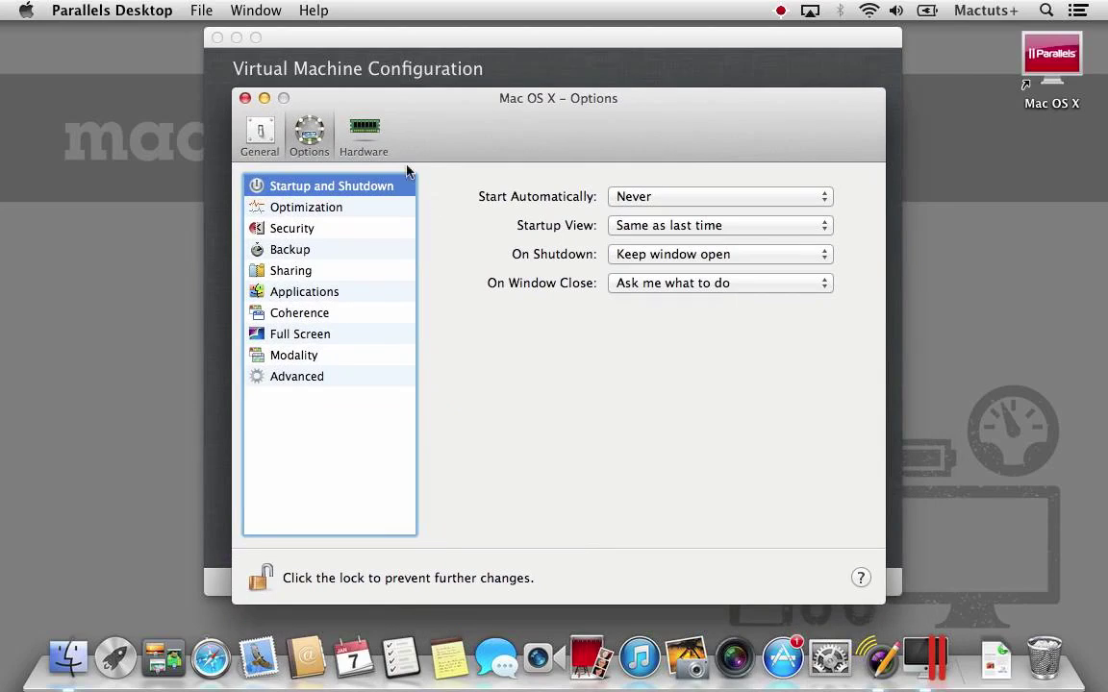
click(367, 131)
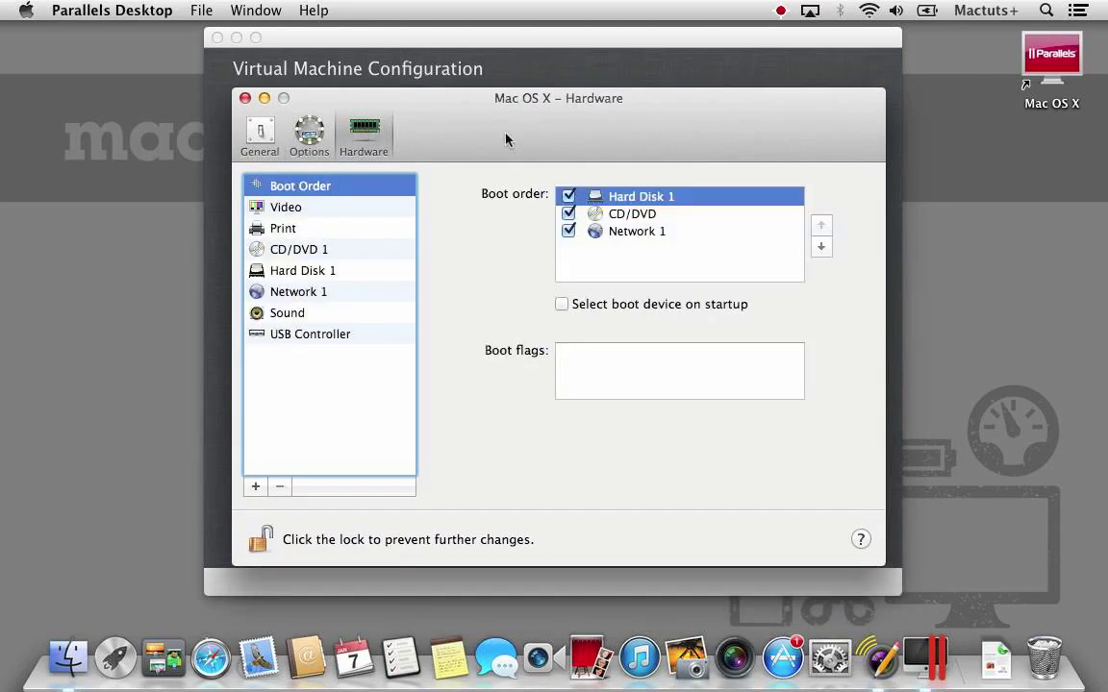
click(390, 209)
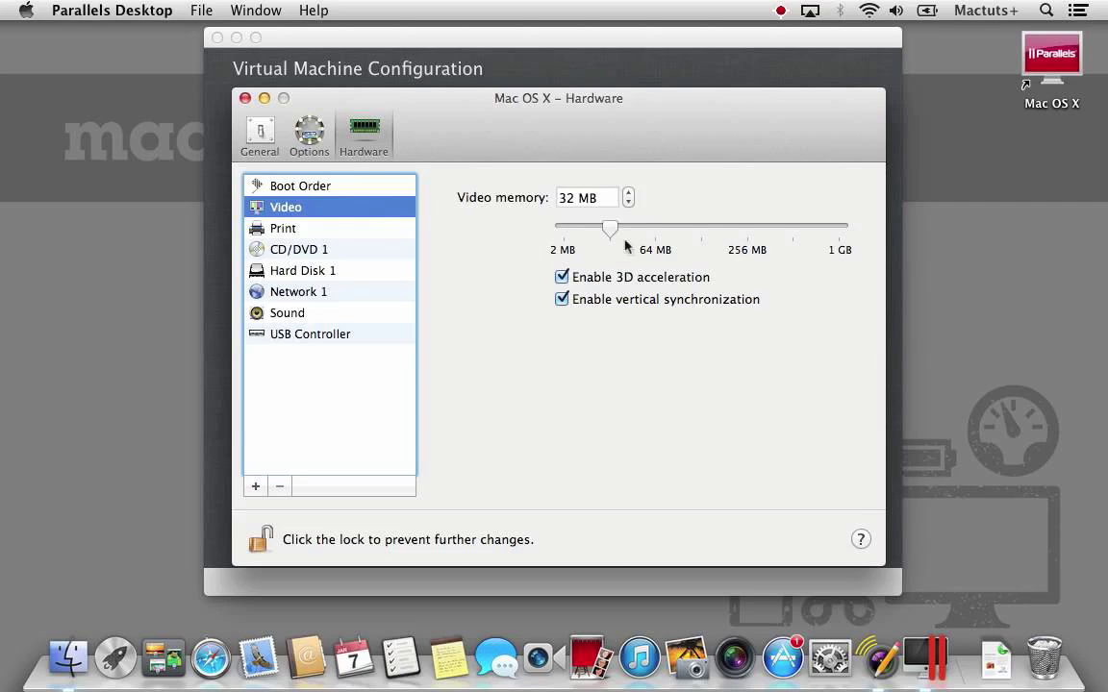
drag(612, 228, 701, 243)
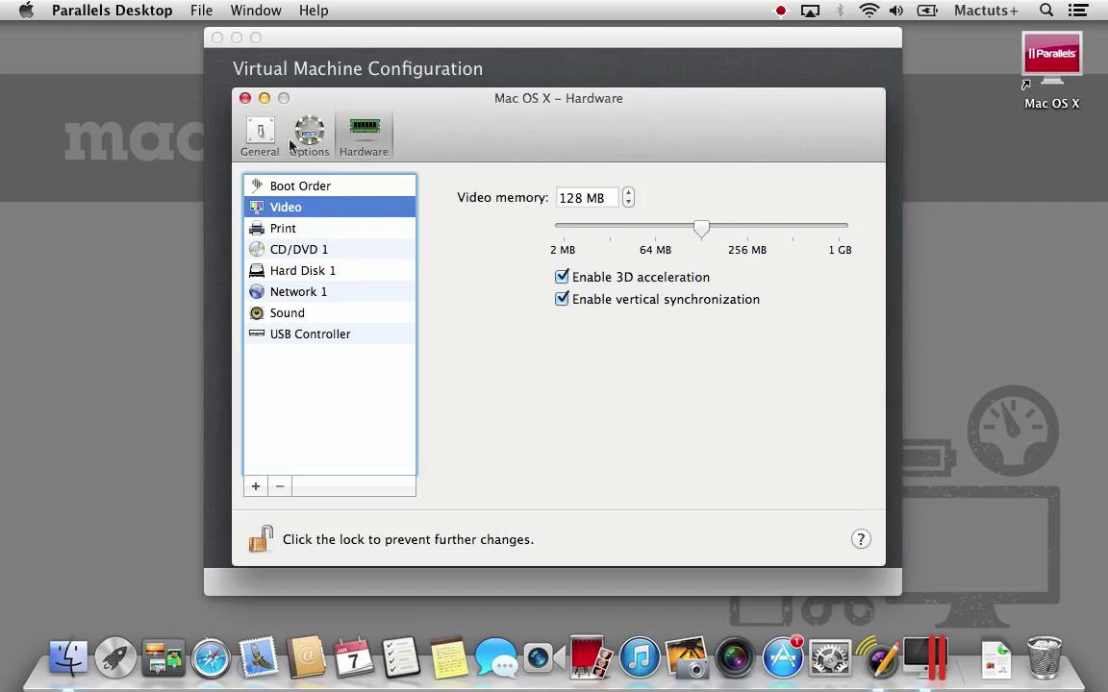
click(257, 137)
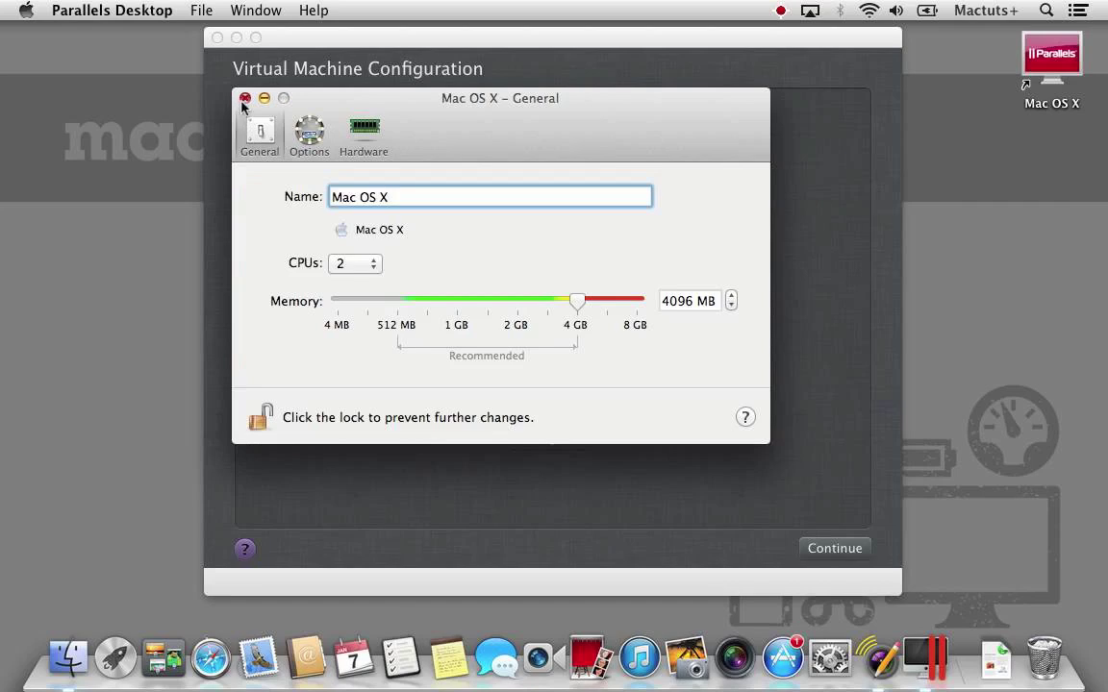
click(245, 98)
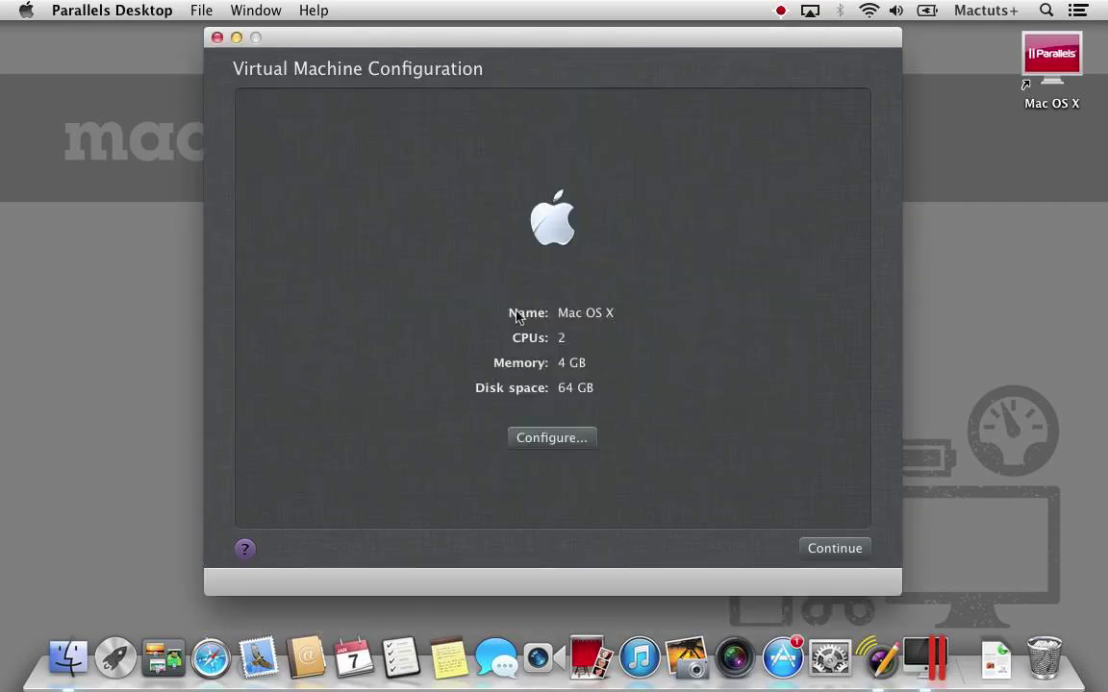
Boot the virtual machine with English as the main language and start Reinstall OS X from OS X Utilities.
click(869, 551)
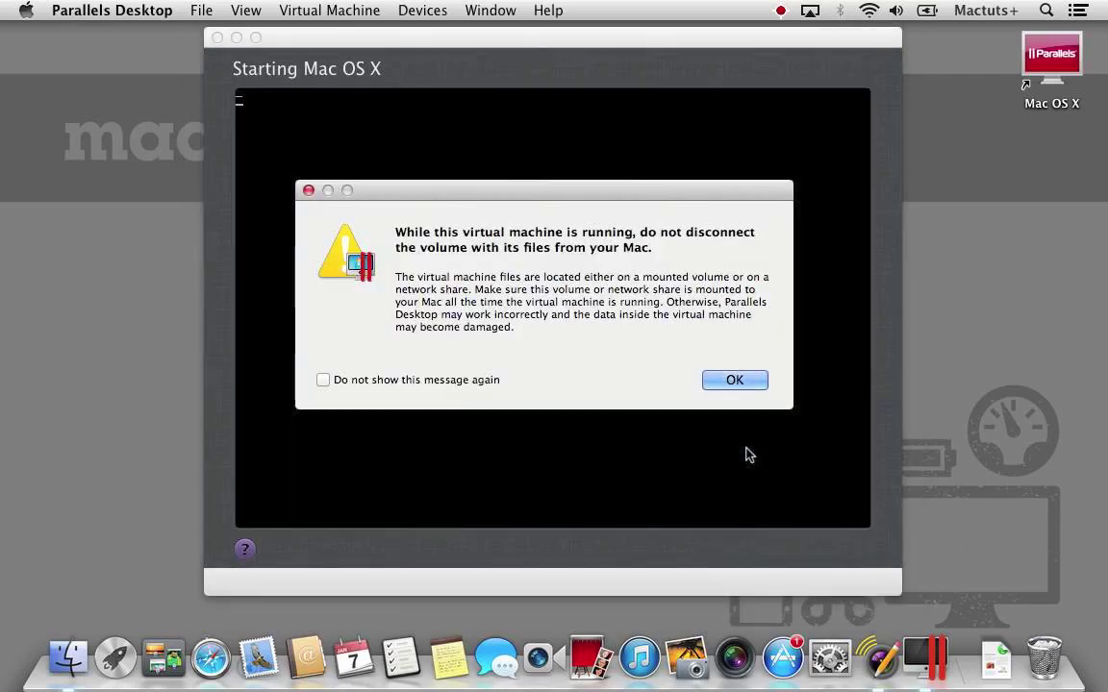
key(Return)
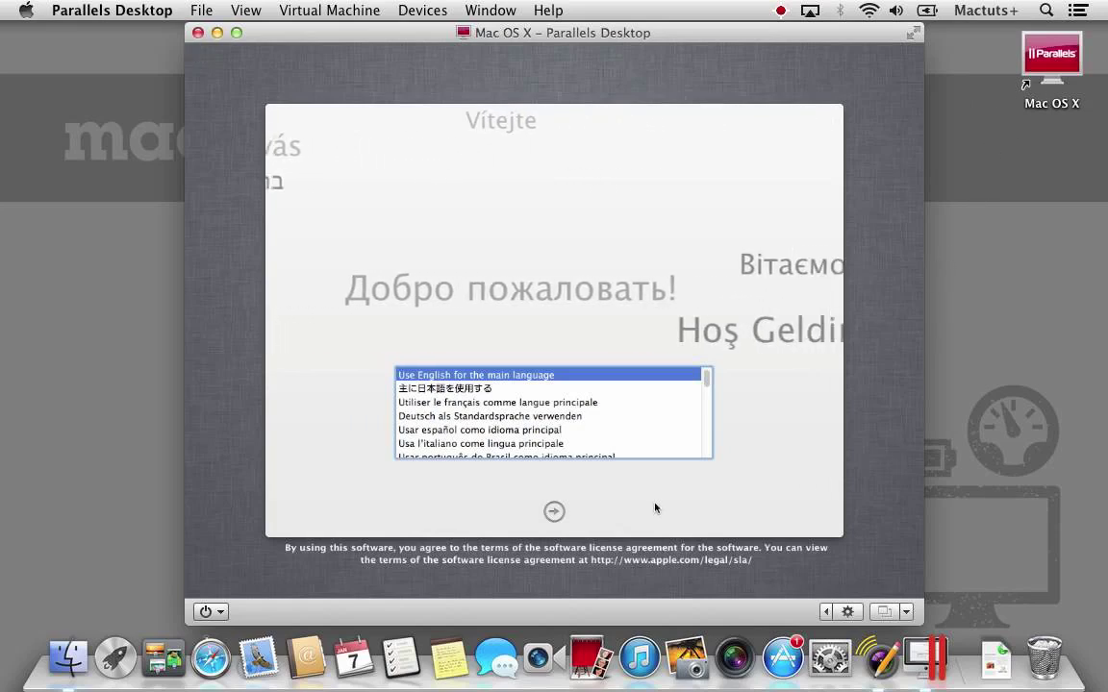
click(554, 513)
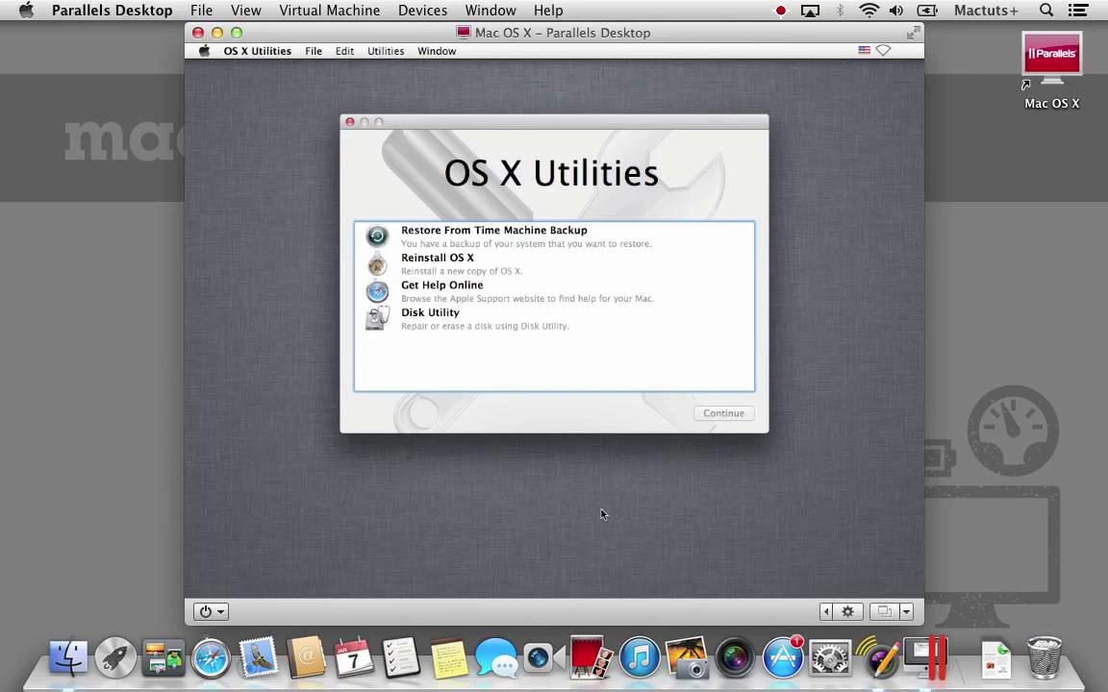
click(534, 269)
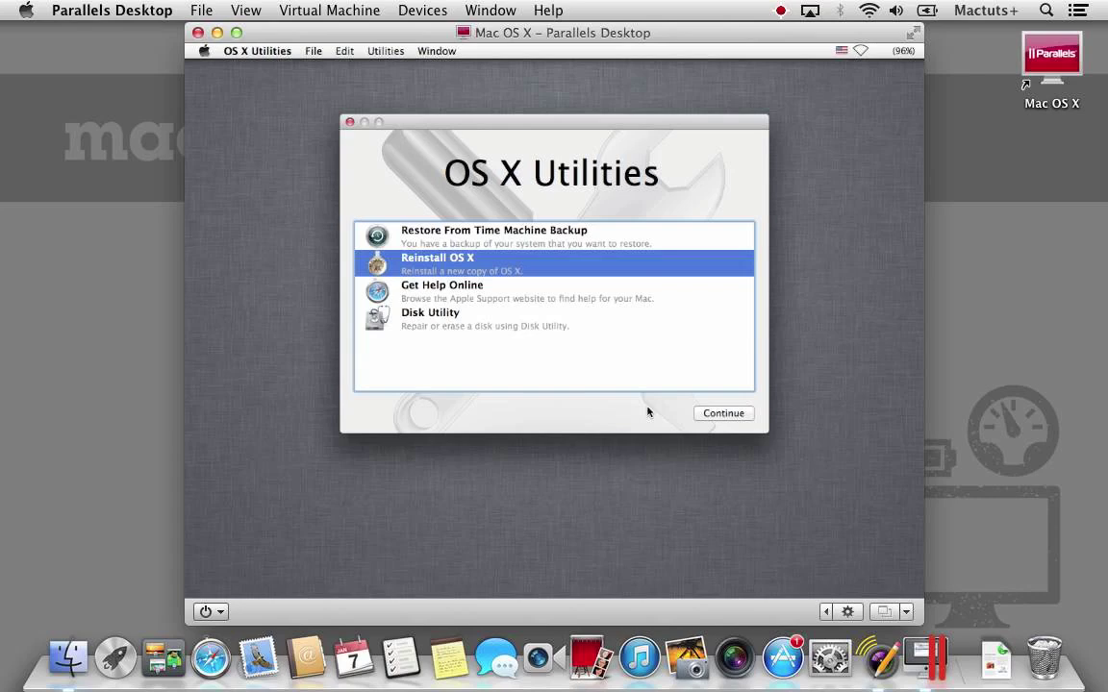
click(741, 415)
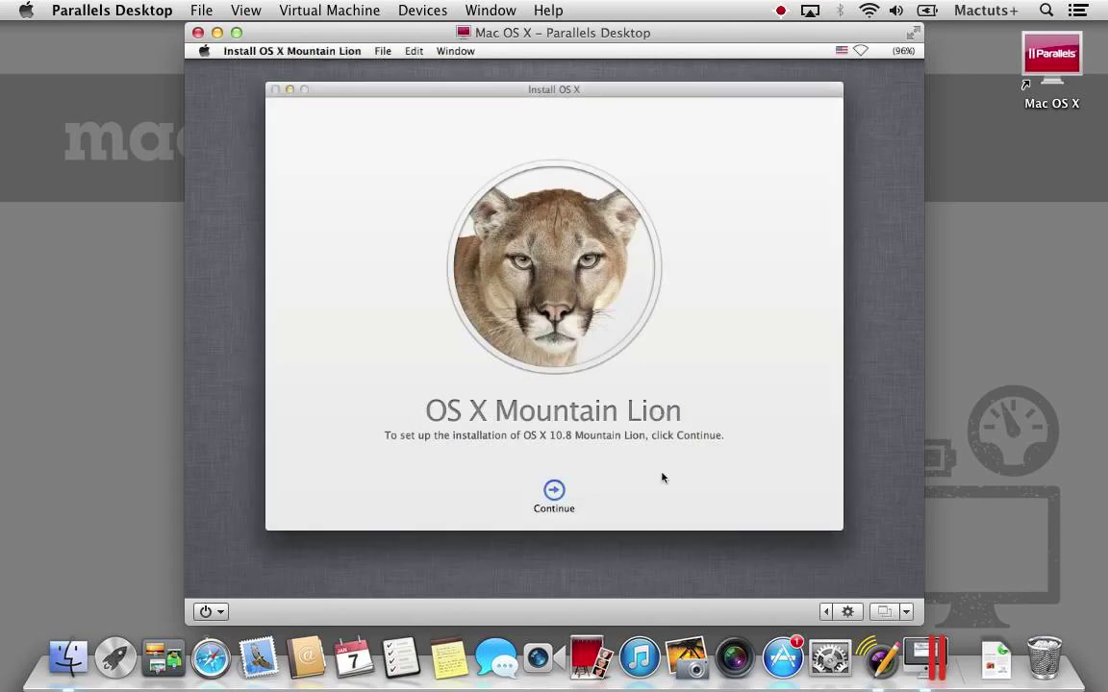
Agree to the OS X Mountain Lion license and start the installation on the Macintosh HD disk.
click(553, 491)
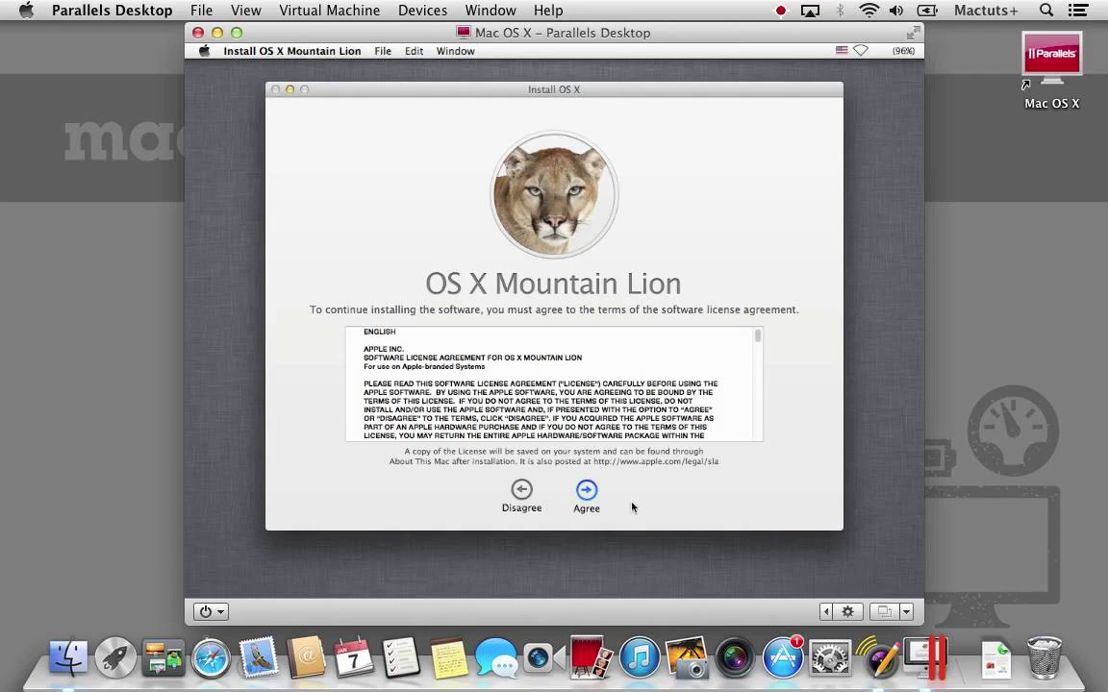
click(587, 494)
drag(758, 335, 749, 445)
key(Return)
click(662, 170)
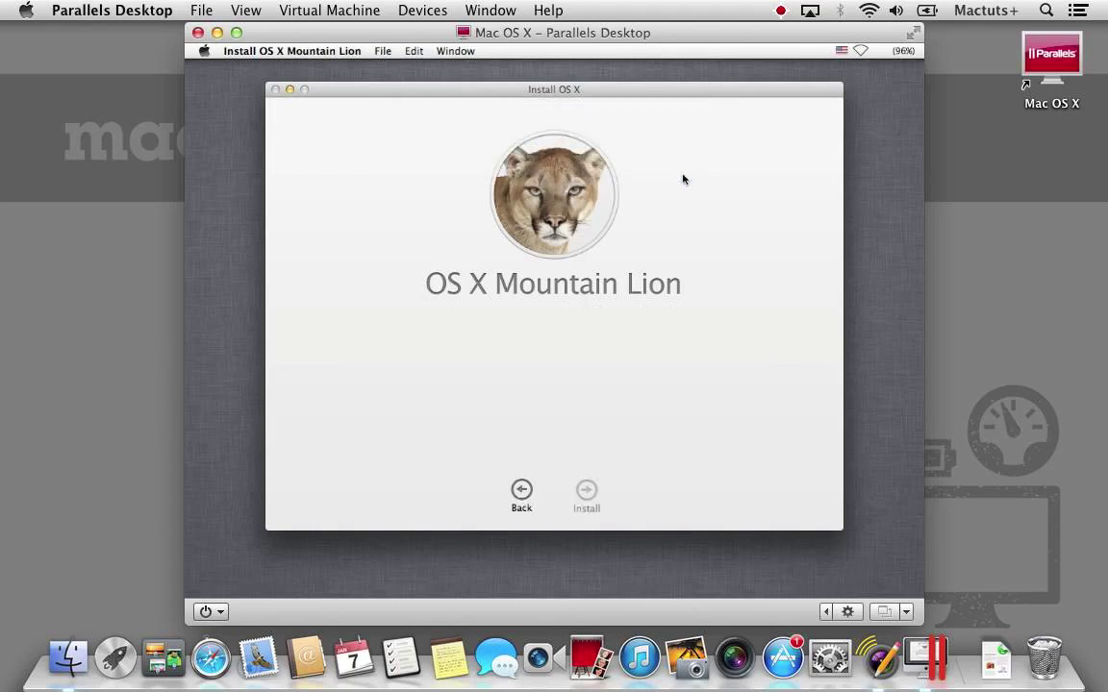
click(570, 381)
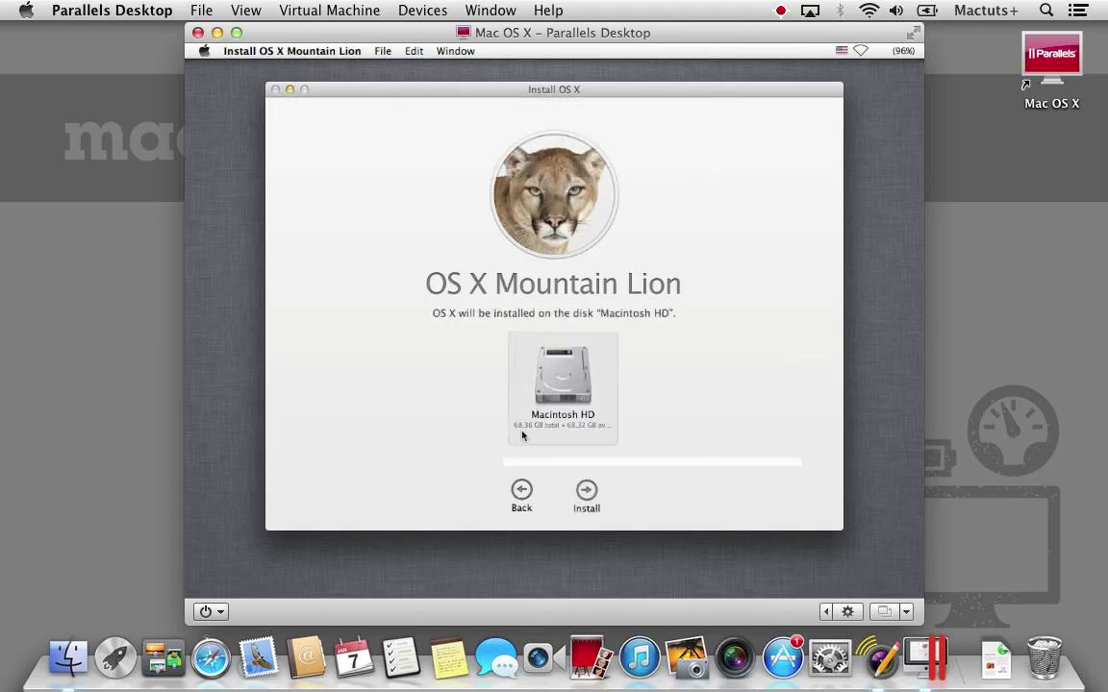
click(581, 494)
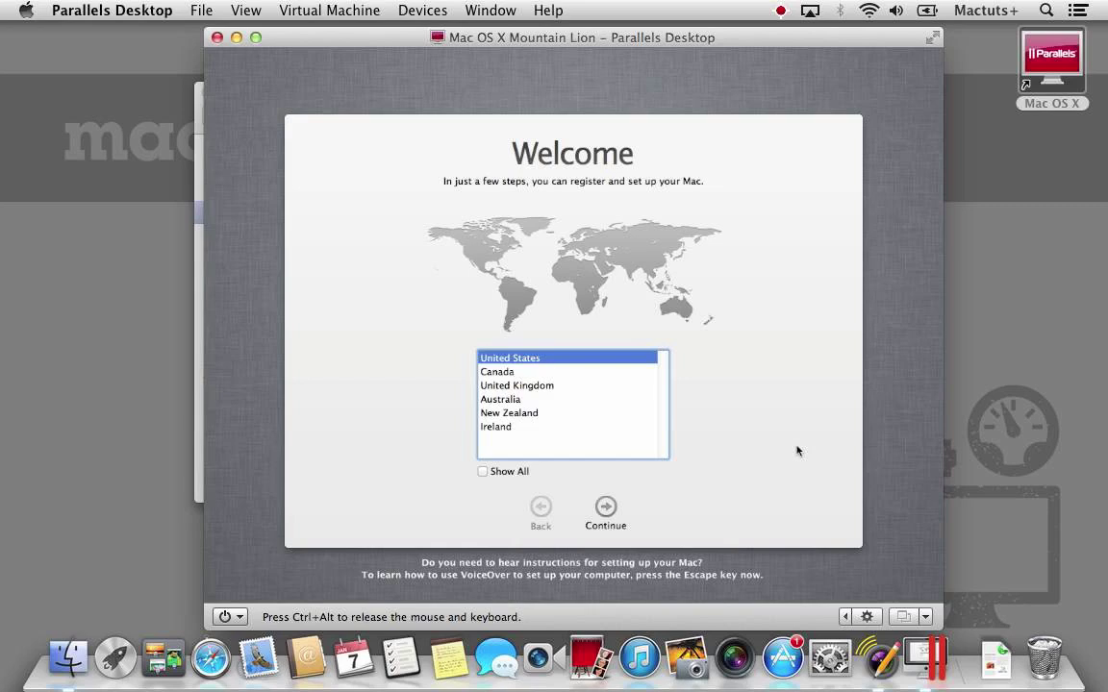
Set the new Mac's country to United Kingdom with the British keyboard layout, and decline transferring information with Not Now.
click(583, 386)
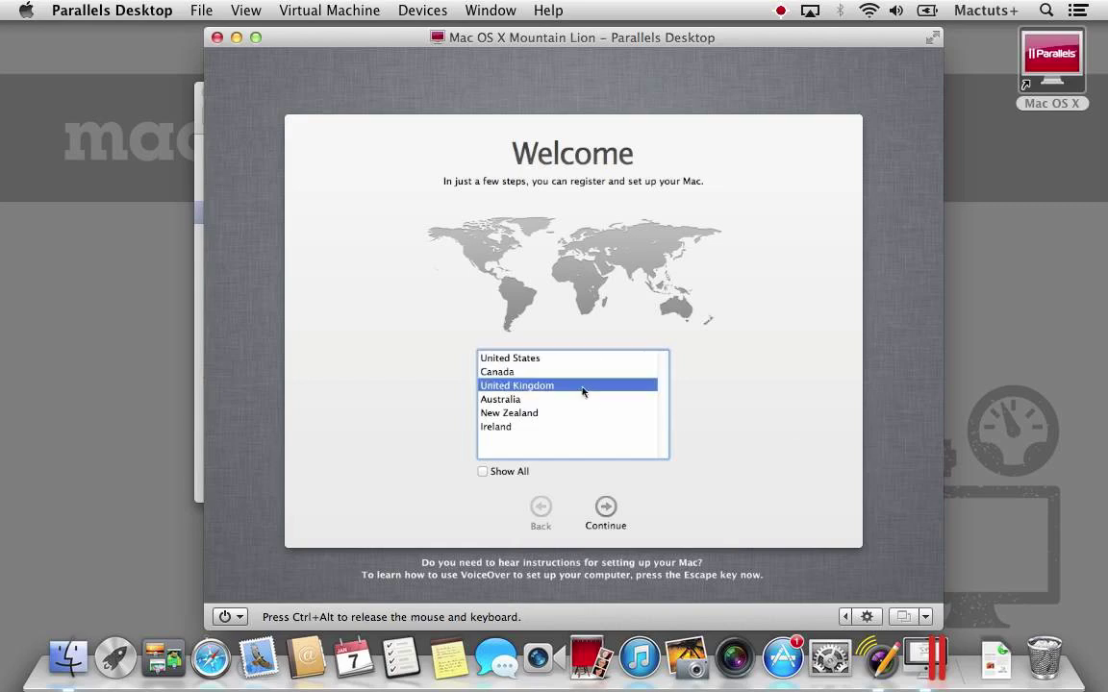
click(605, 506)
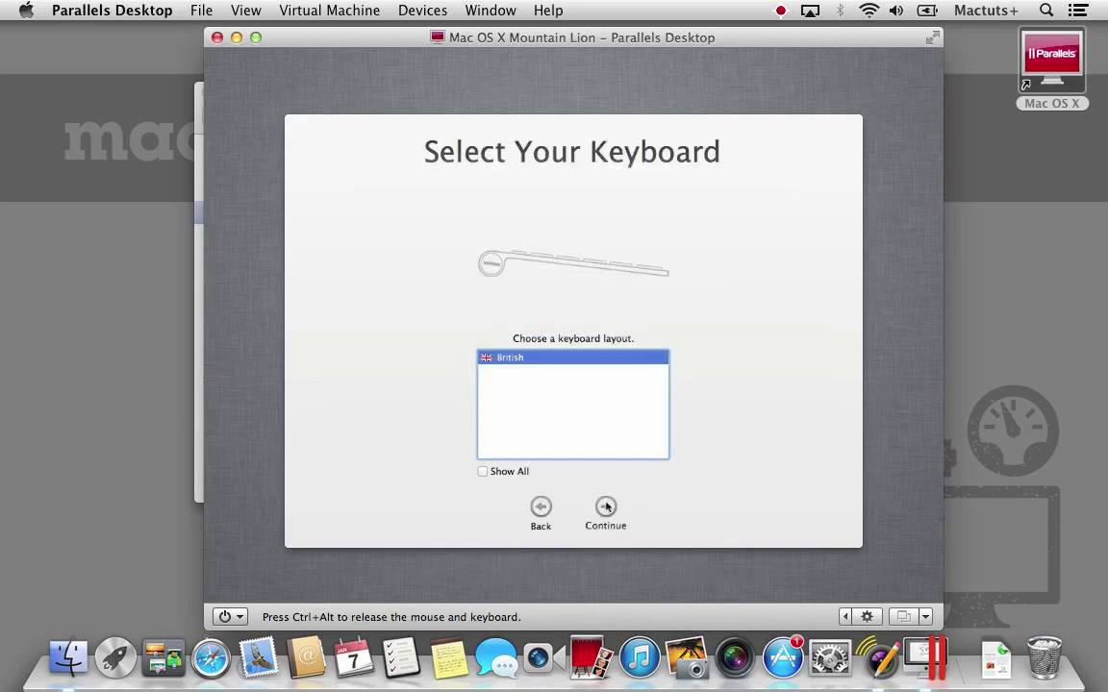
click(601, 508)
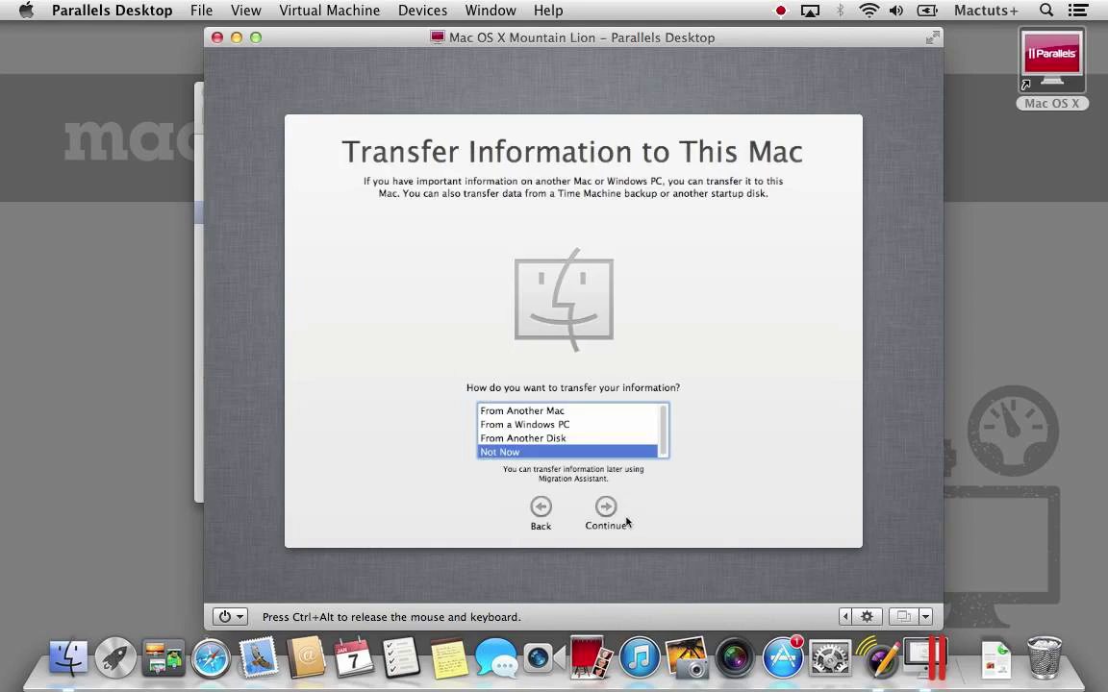
click(613, 517)
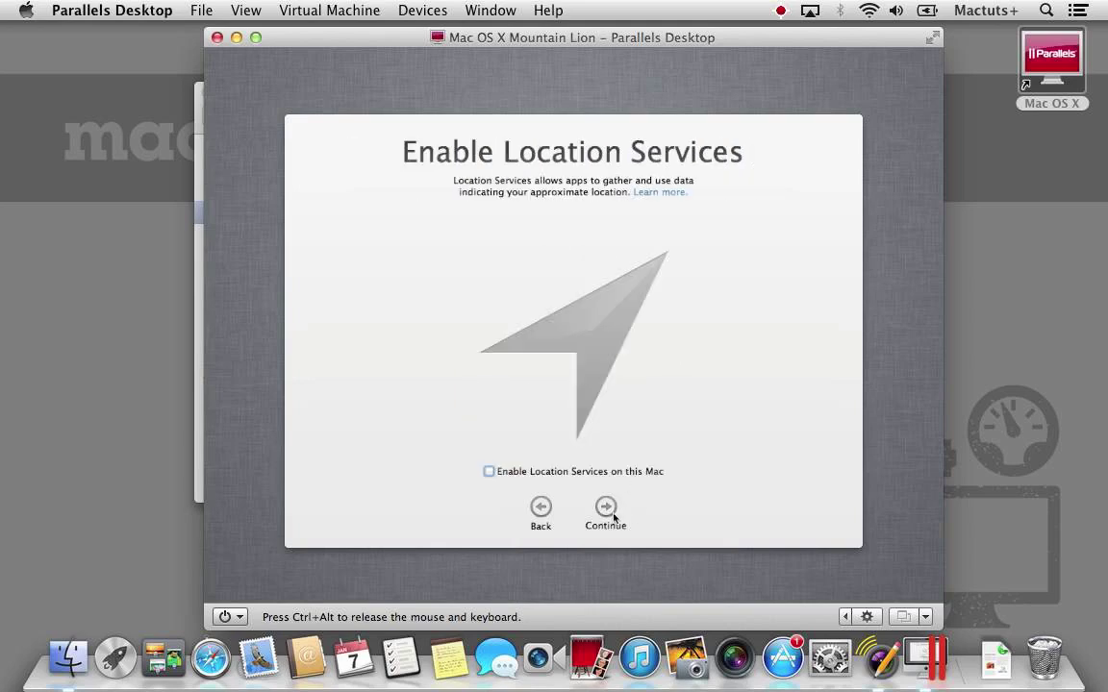
Enable Location Services on this Mac and skip signing in with an Apple ID.
click(608, 471)
click(616, 510)
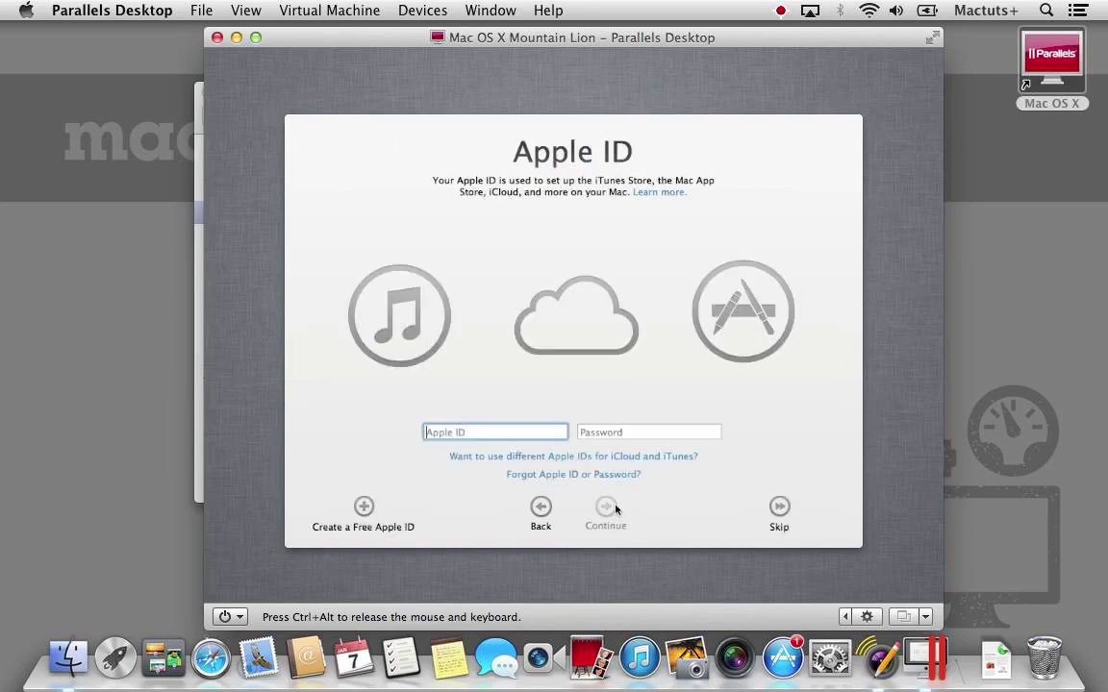
click(778, 508)
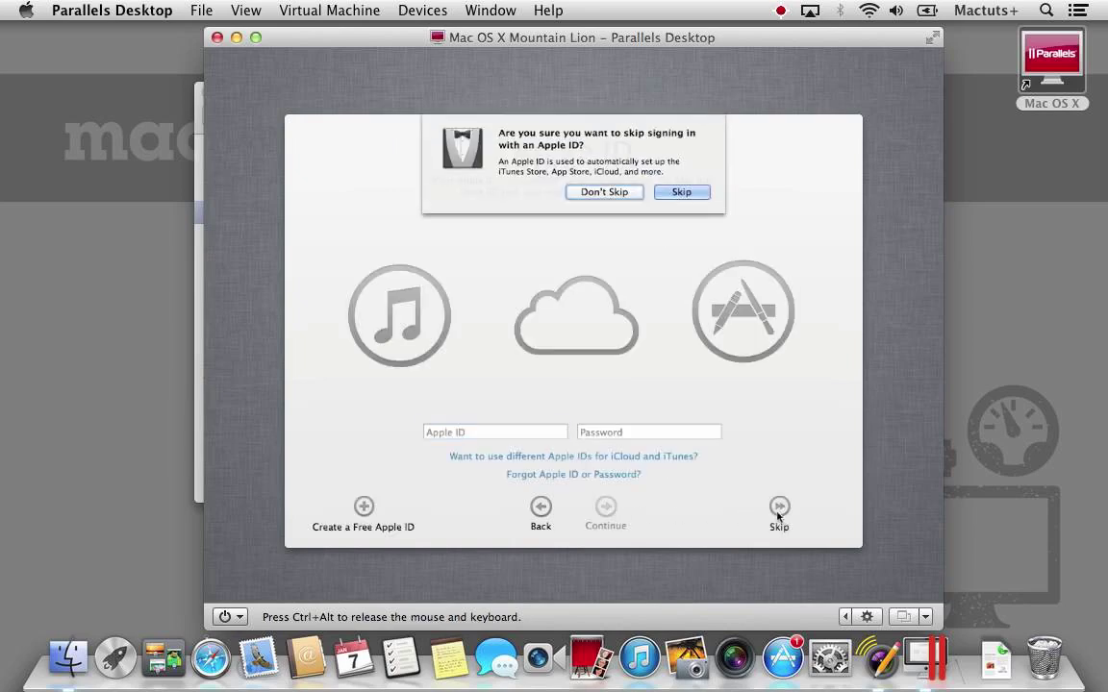
key(Return)
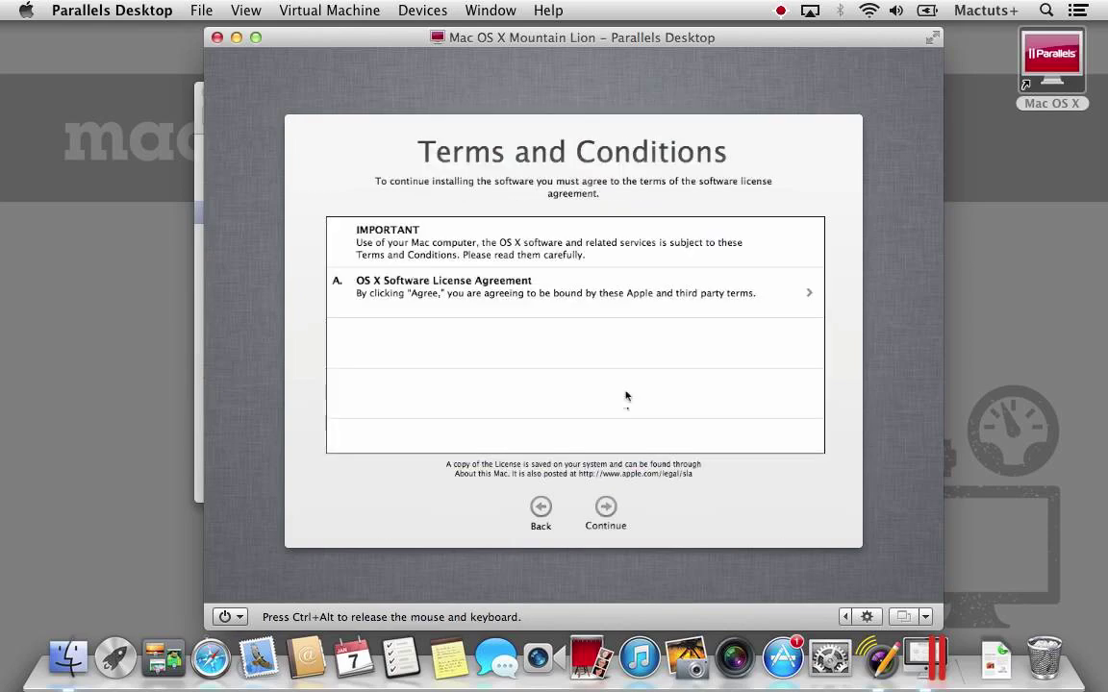
Agree to the OS X Software License Agreement and enter the full name and account name for the computer account.
click(607, 515)
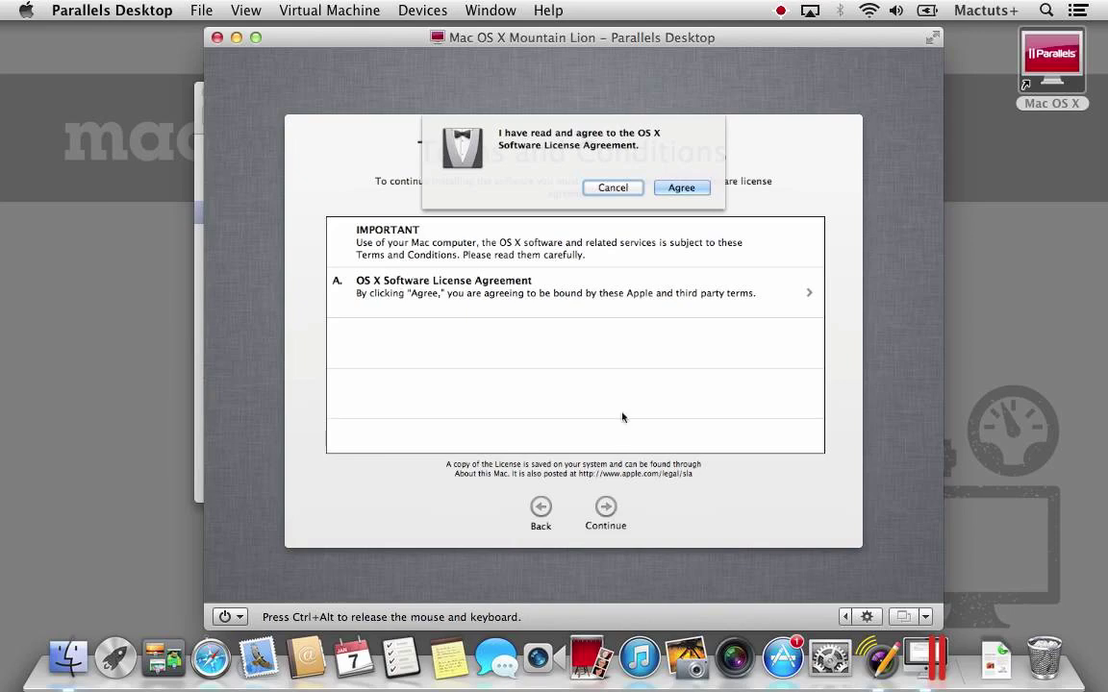
key(Return)
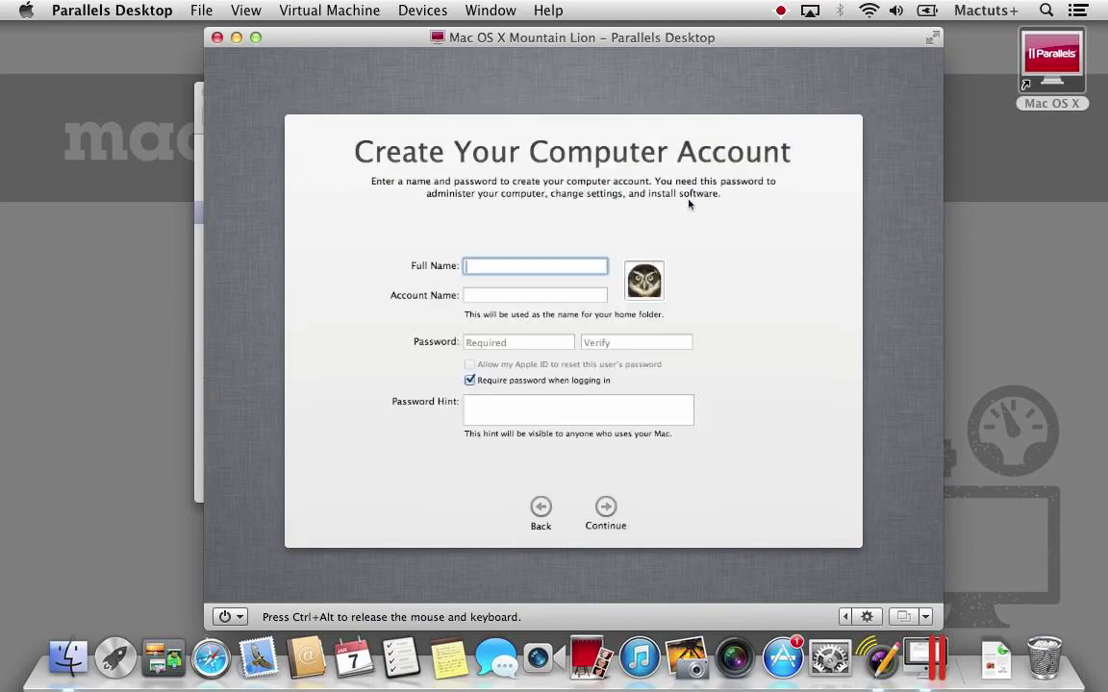
text(Jordan)
key(Tab)
key(Tab)
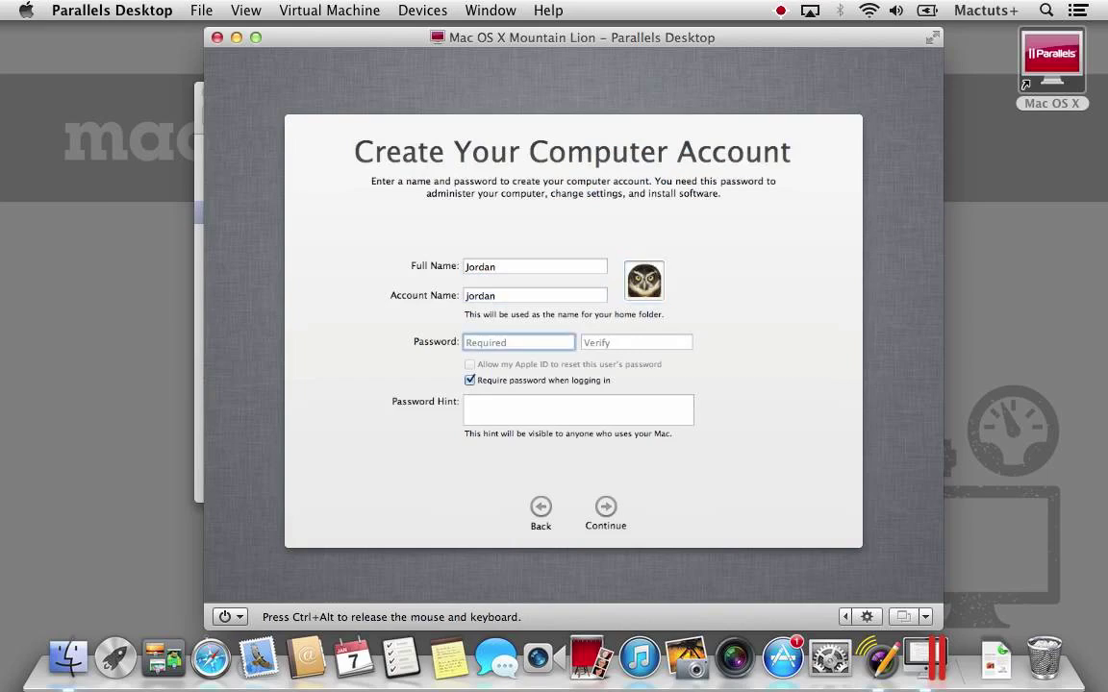
Enter and verify the account password, add the password hint "Hello MacTuts+!" and continue to create the account.
text(•••••••)
key(Tab)
text(•••••••)
key(Tab)
text(Hello MacTuts+!)
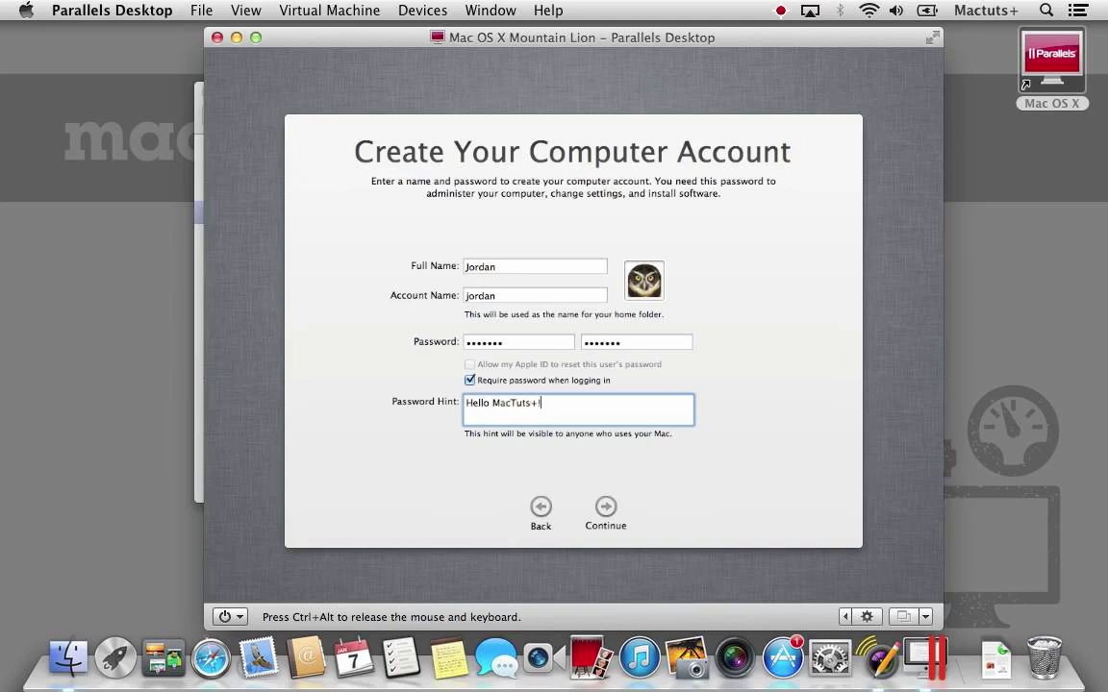
click(606, 507)
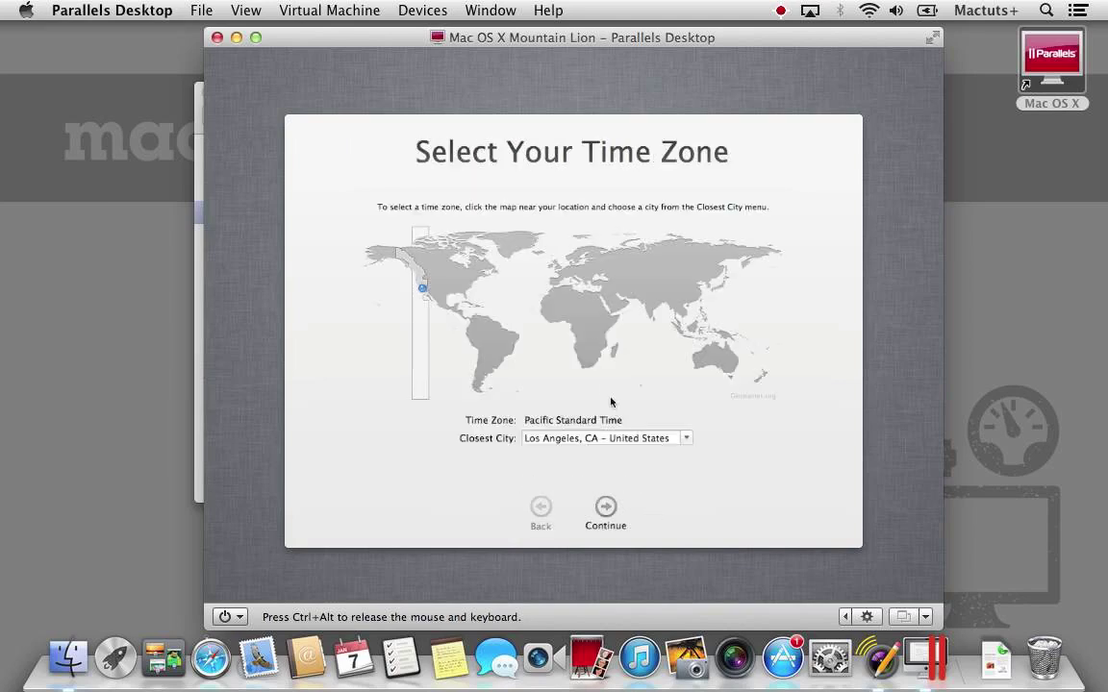
Set the time zone to Greenwich Mean Time with City of London - United Kingdom as the closest city.
click(553, 269)
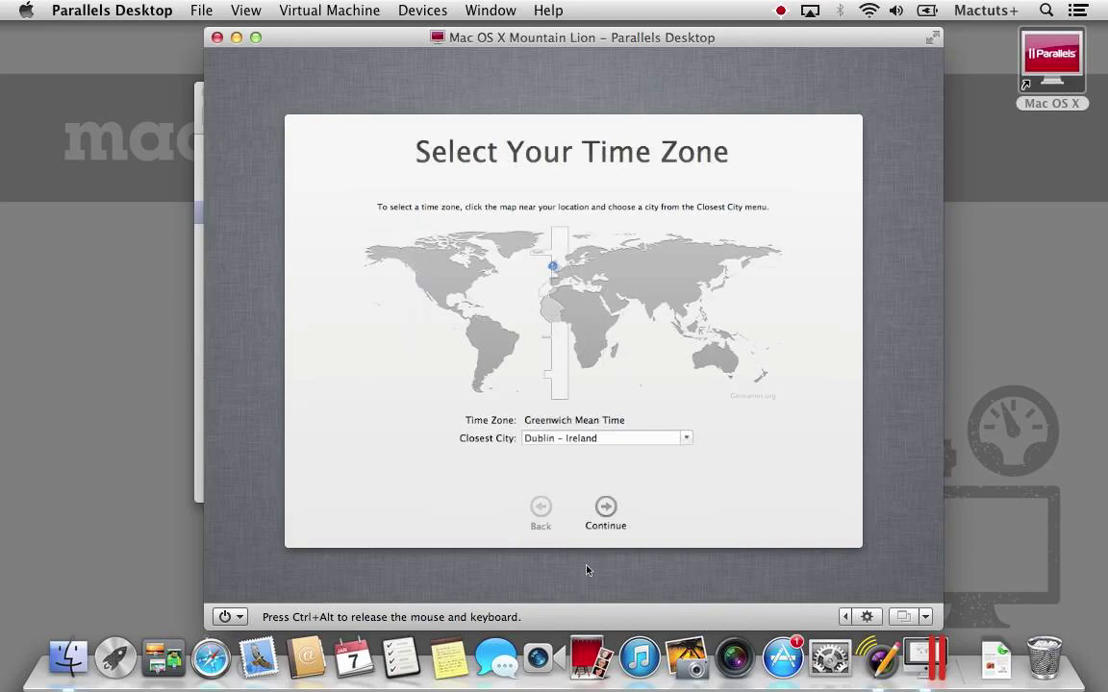
click(558, 269)
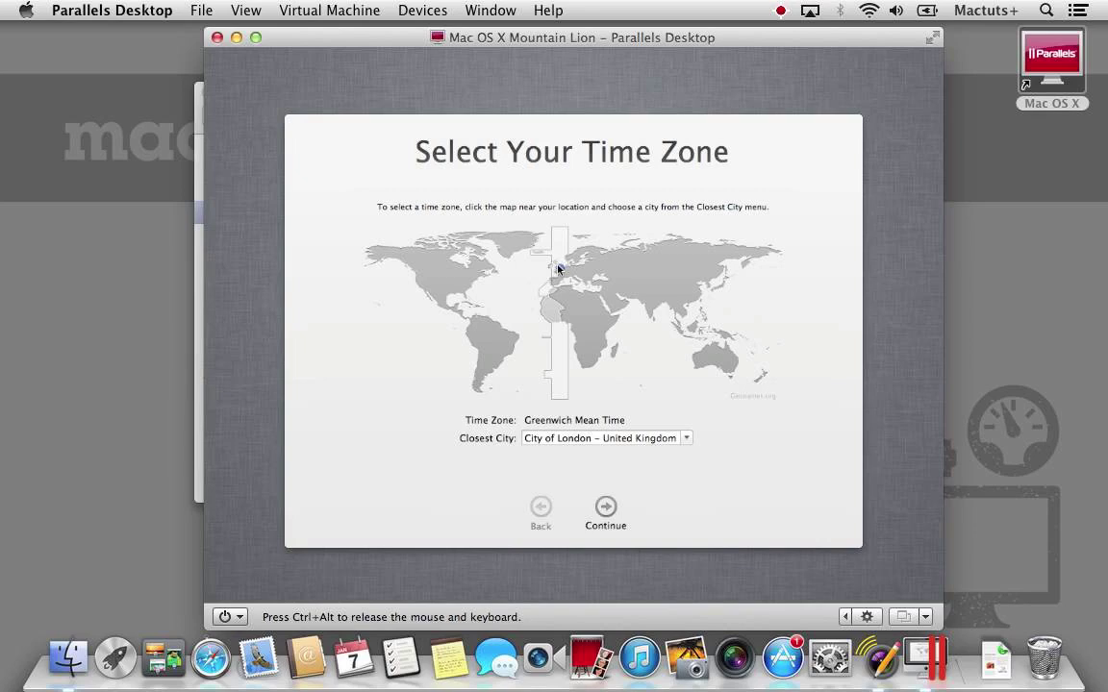
click(606, 510)
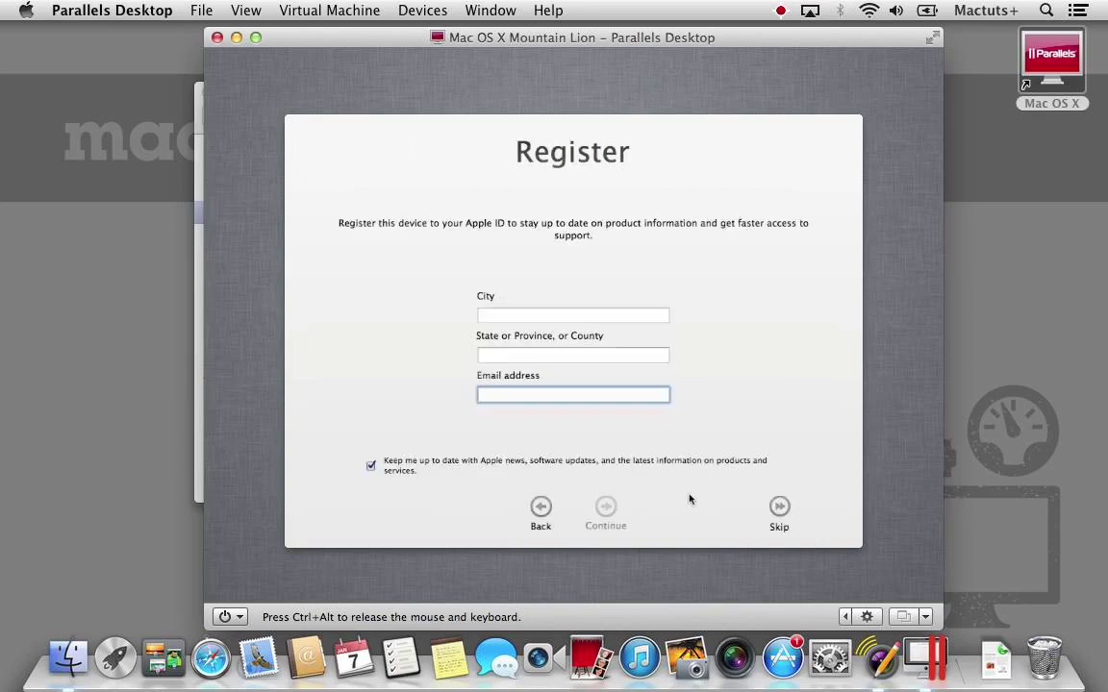
Skip the Apple registration and start using the newly set up Mac.
click(780, 507)
click(679, 188)
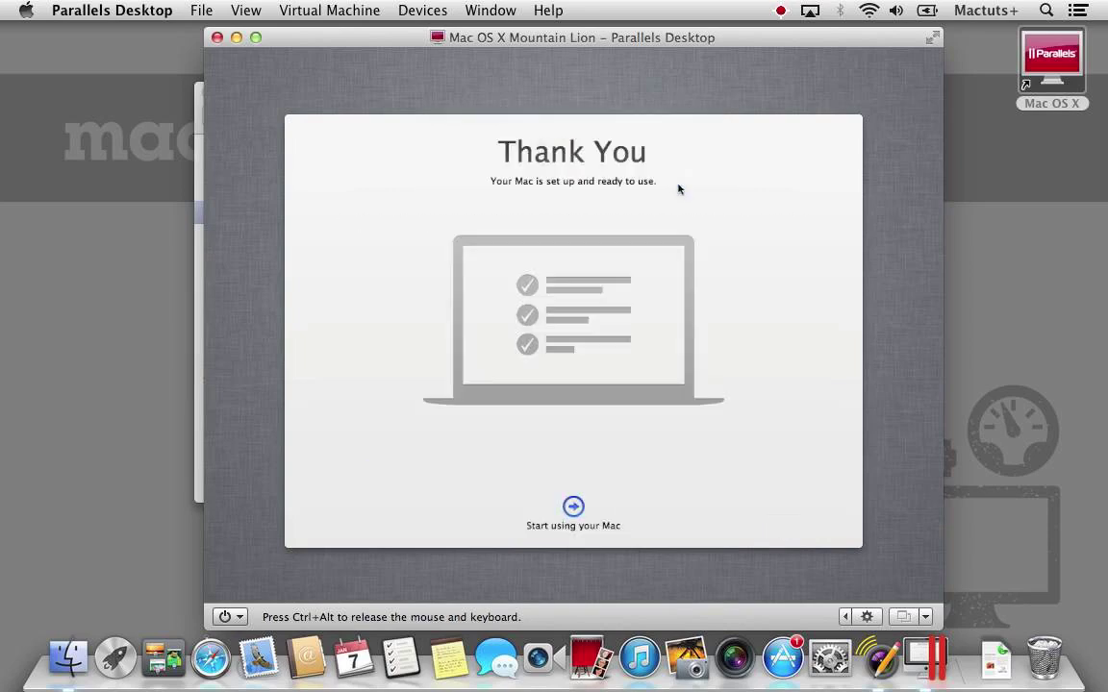
click(573, 515)
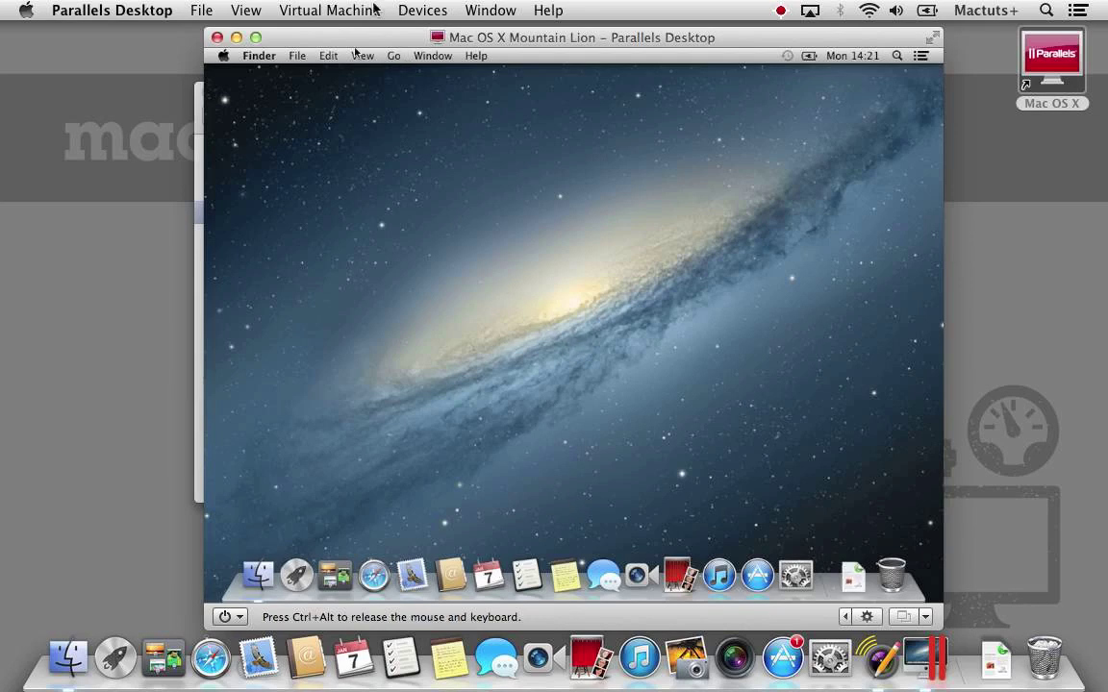
Connect the Parallels Tools installation CD to the Mountain Lion virtual machine, choosing not to show the connection message again.
click(330, 9)
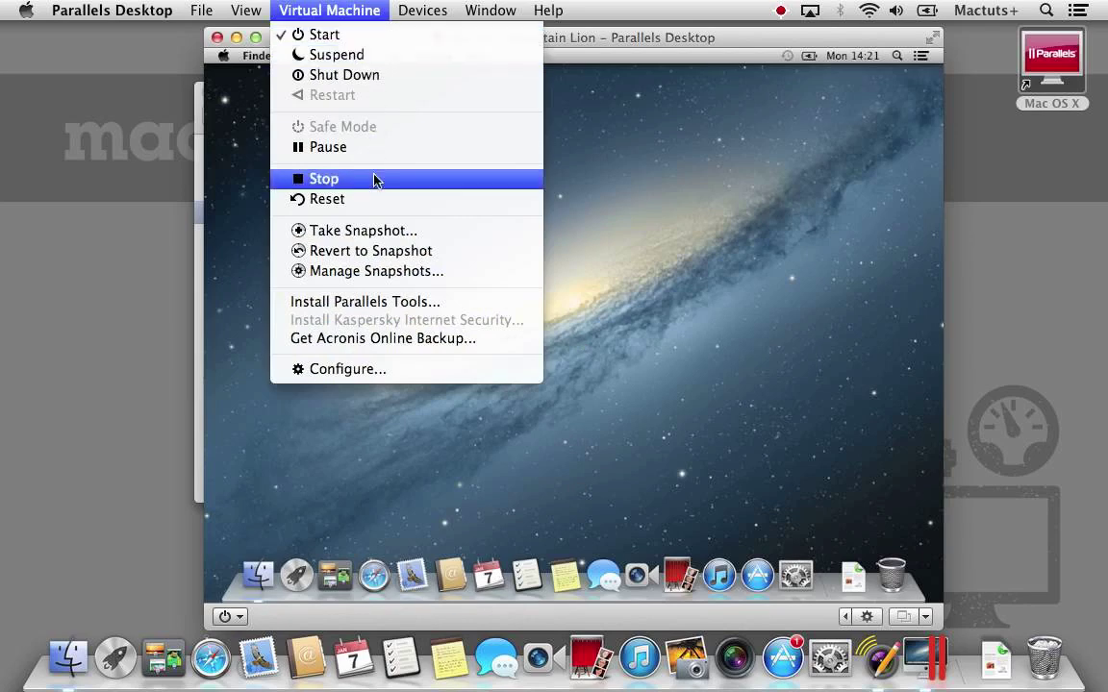
click(369, 301)
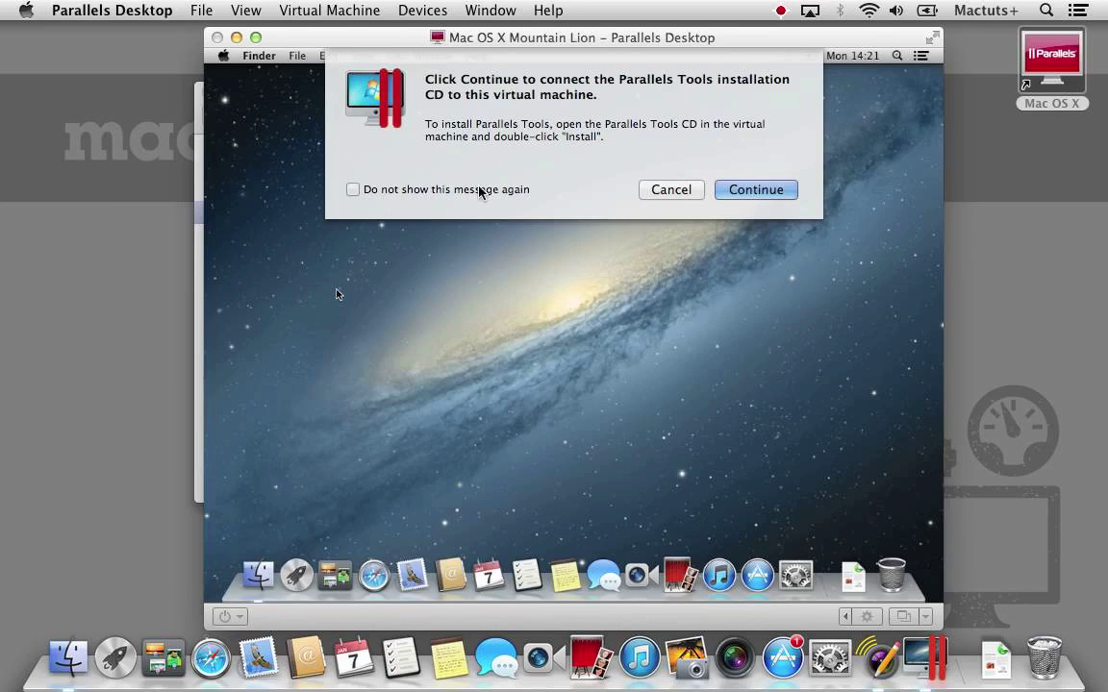
click(505, 191)
click(747, 197)
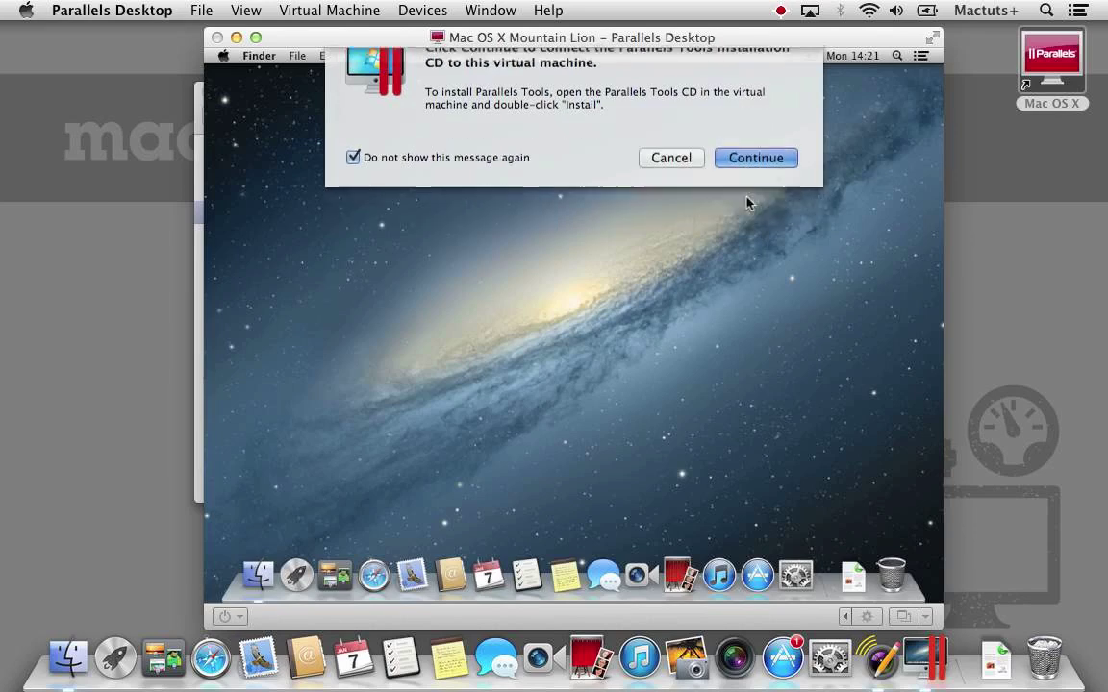
click(717, 203)
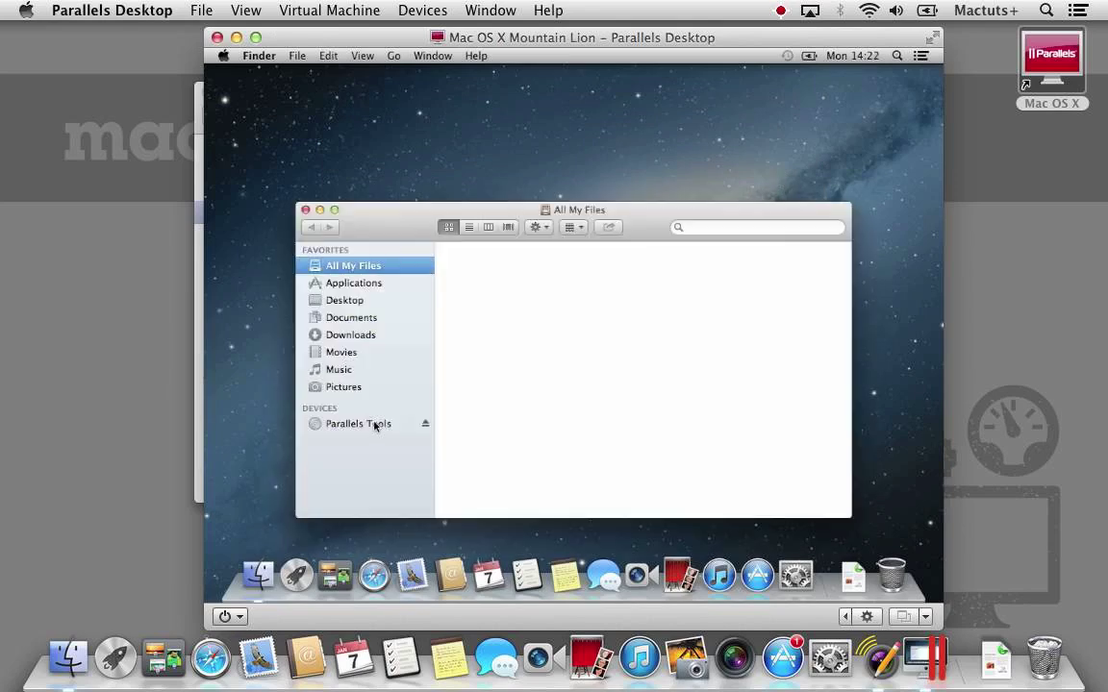
Open the Parallels Tools disc in the virtual machine, enlarge its window to show the full contents, and launch its installer.
click(370, 424)
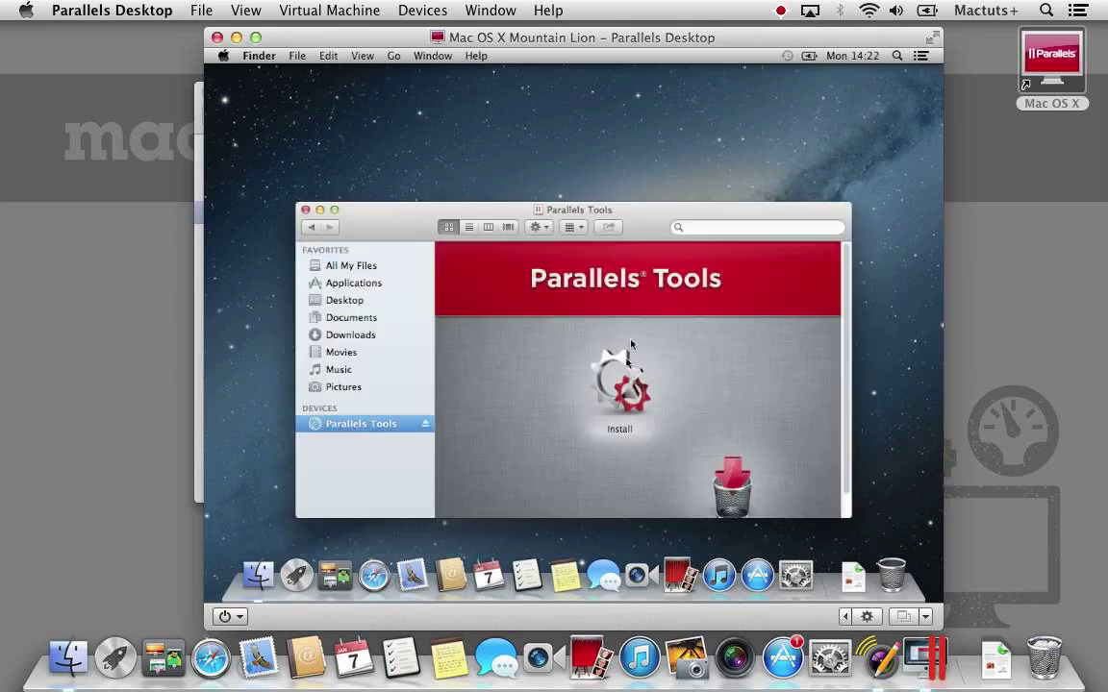
drag(653, 218, 636, 120)
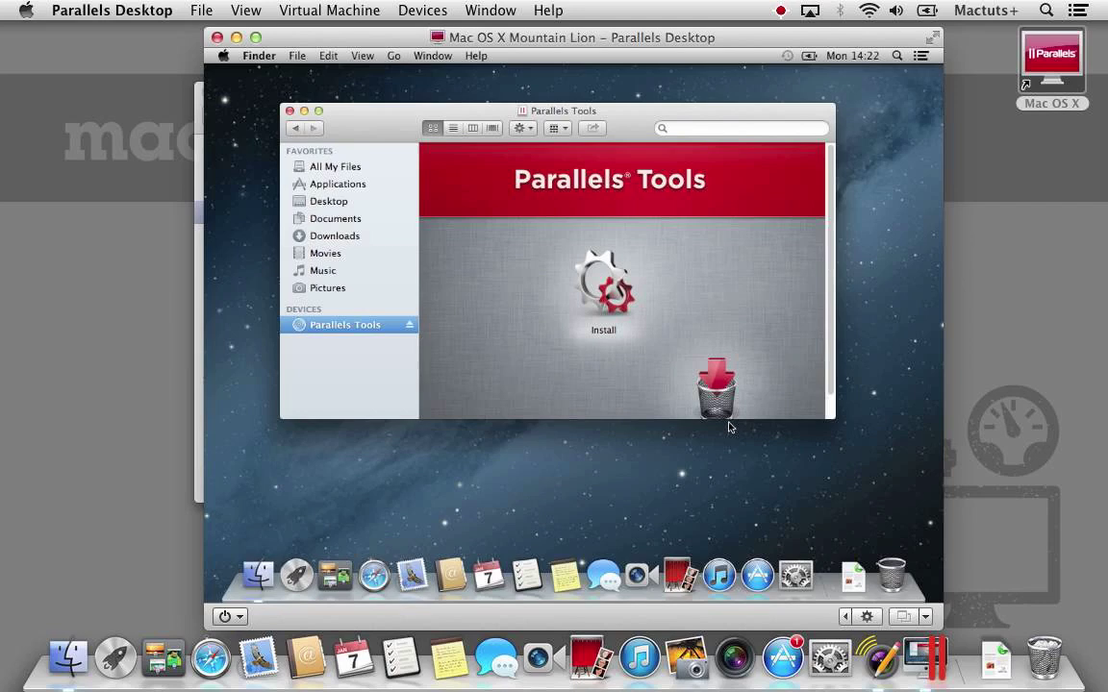
drag(830, 420, 861, 530)
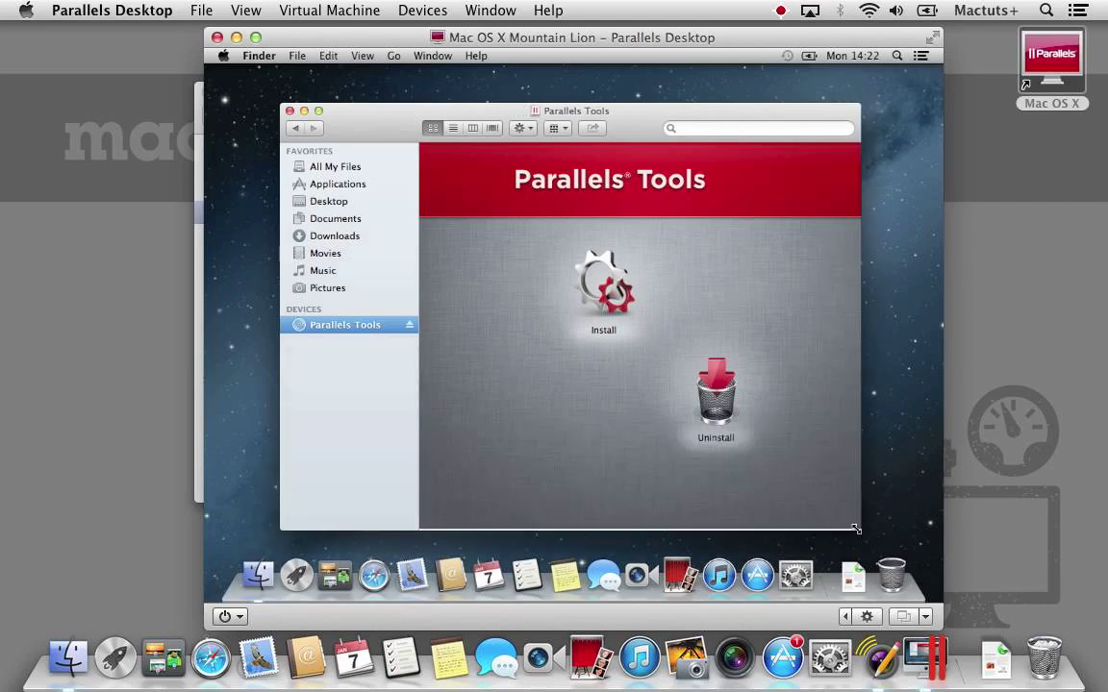
click(611, 286)
double_click(612, 286)
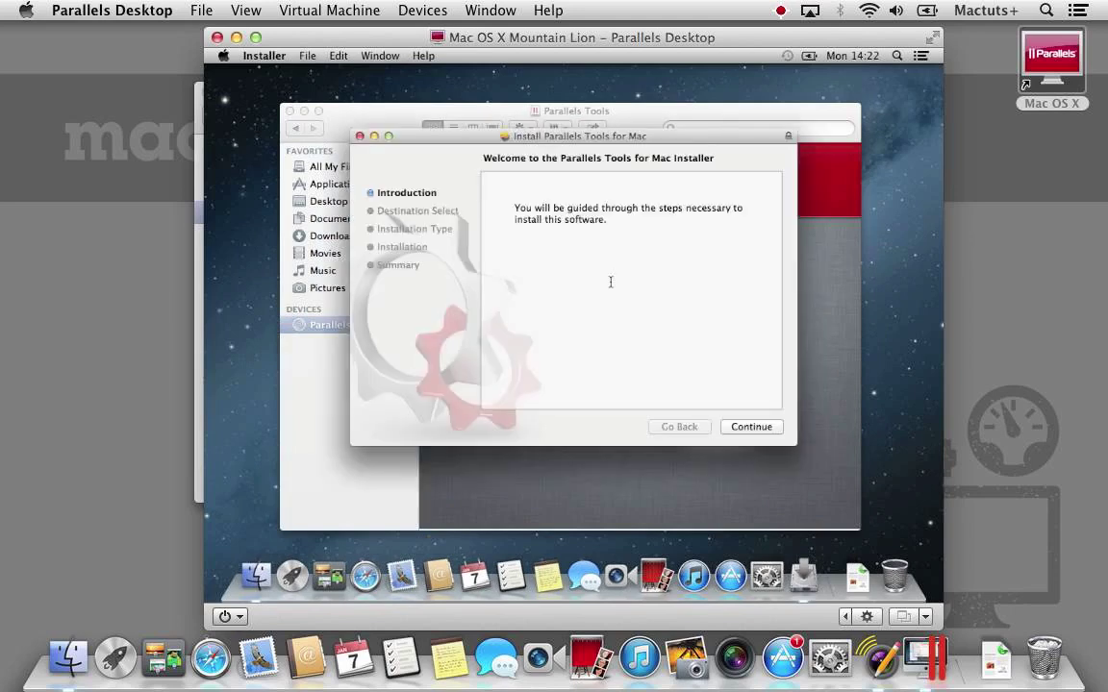
Install Parallels Tools at the default location, authorise it with the account password, and restart the virtual machine.
click(774, 426)
click(775, 427)
click(775, 427)
text(****)
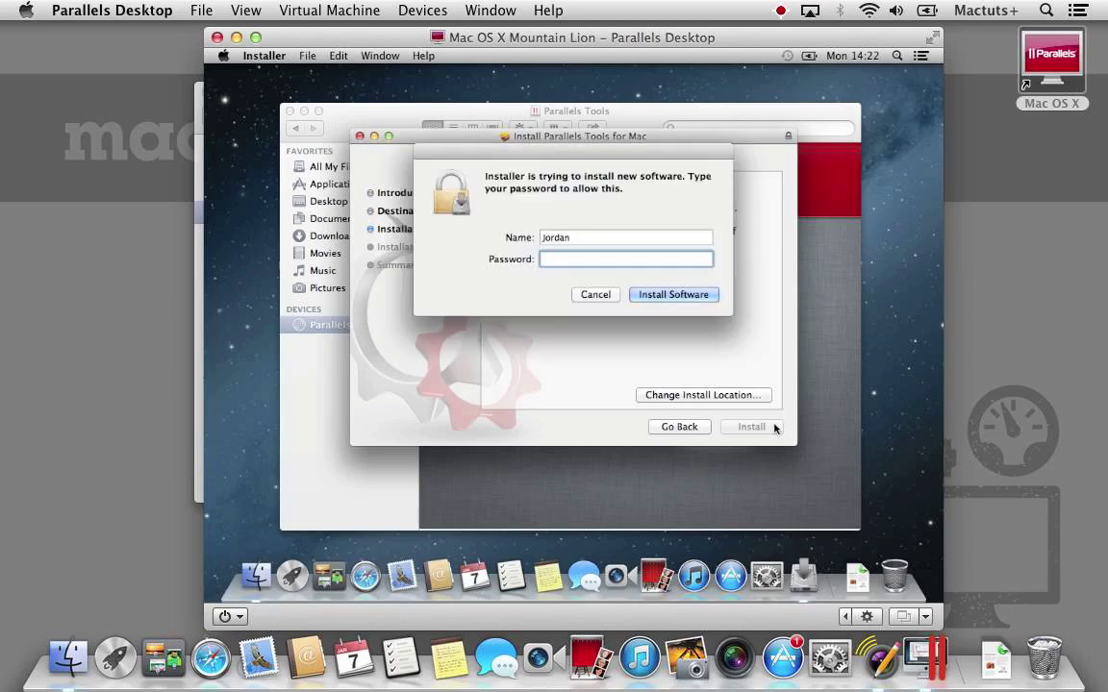
text(****)
key(Return)
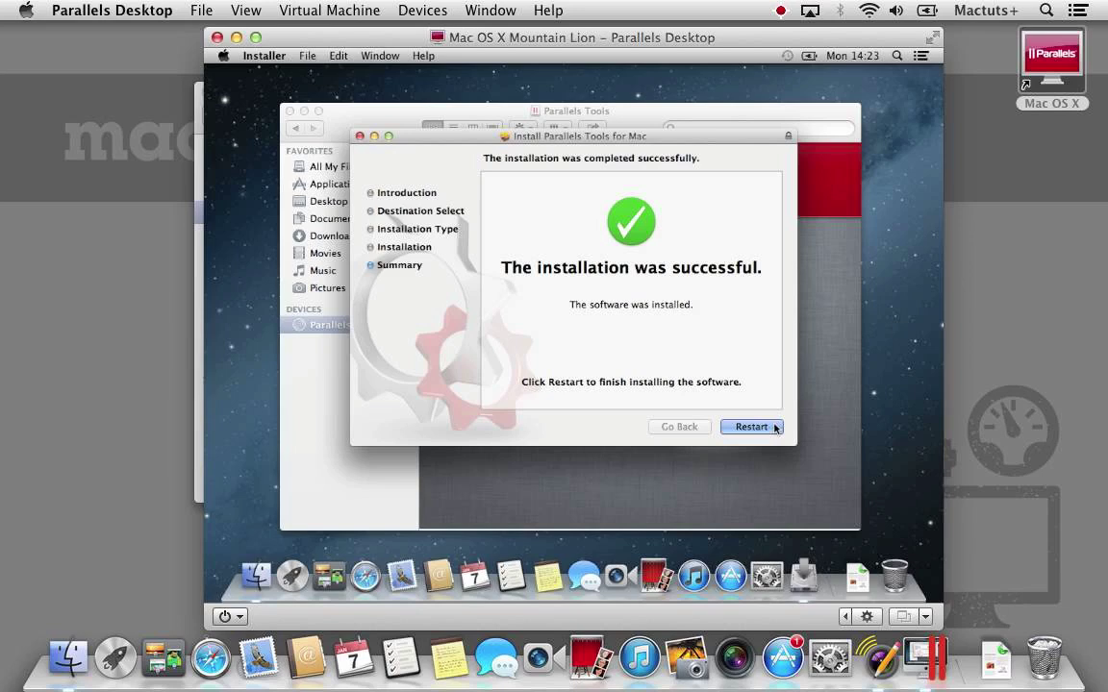
click(751, 427)
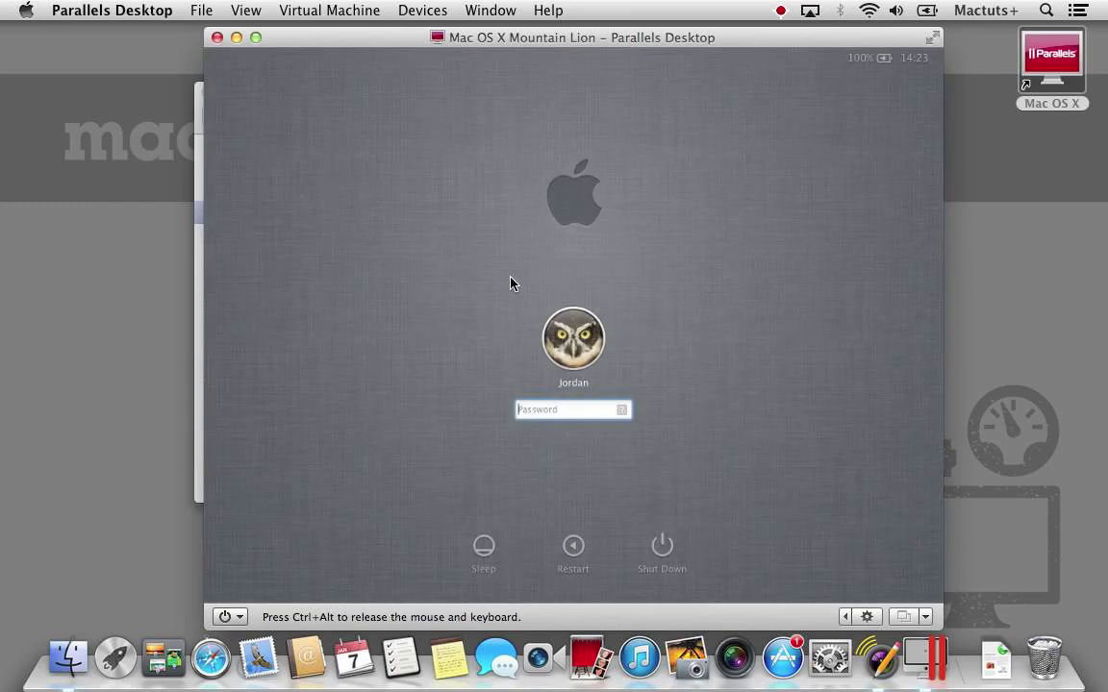
Log in to Mountain Lion with the account password and switch the virtual machine to full screen.
text(•••••••)
key(Return)
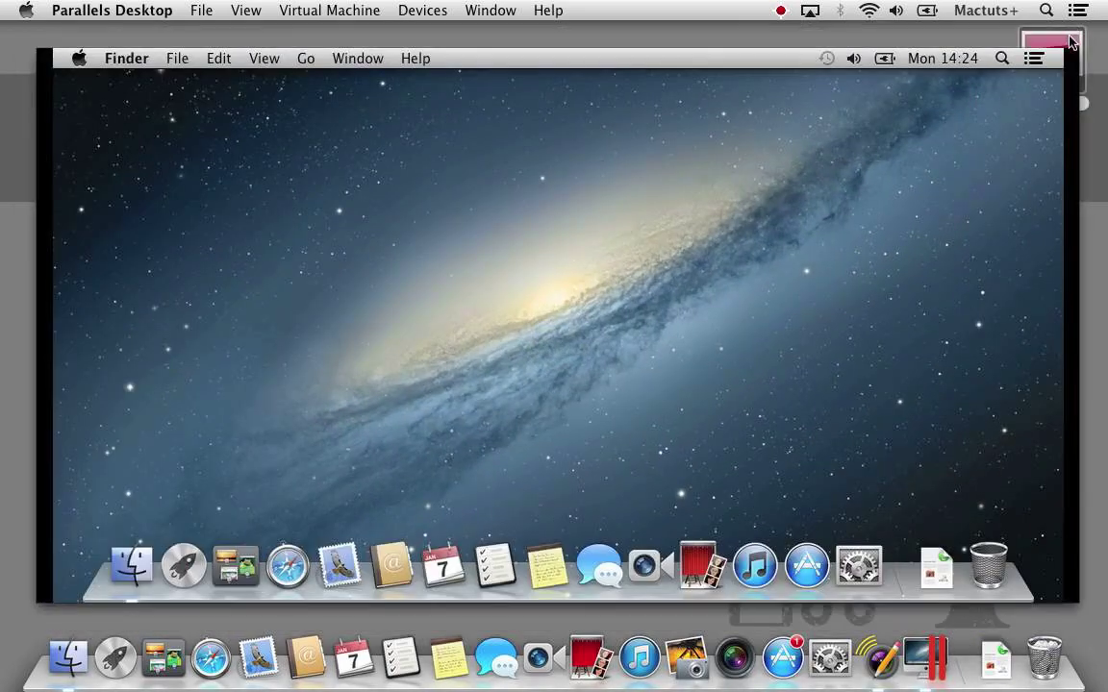
click(1070, 42)
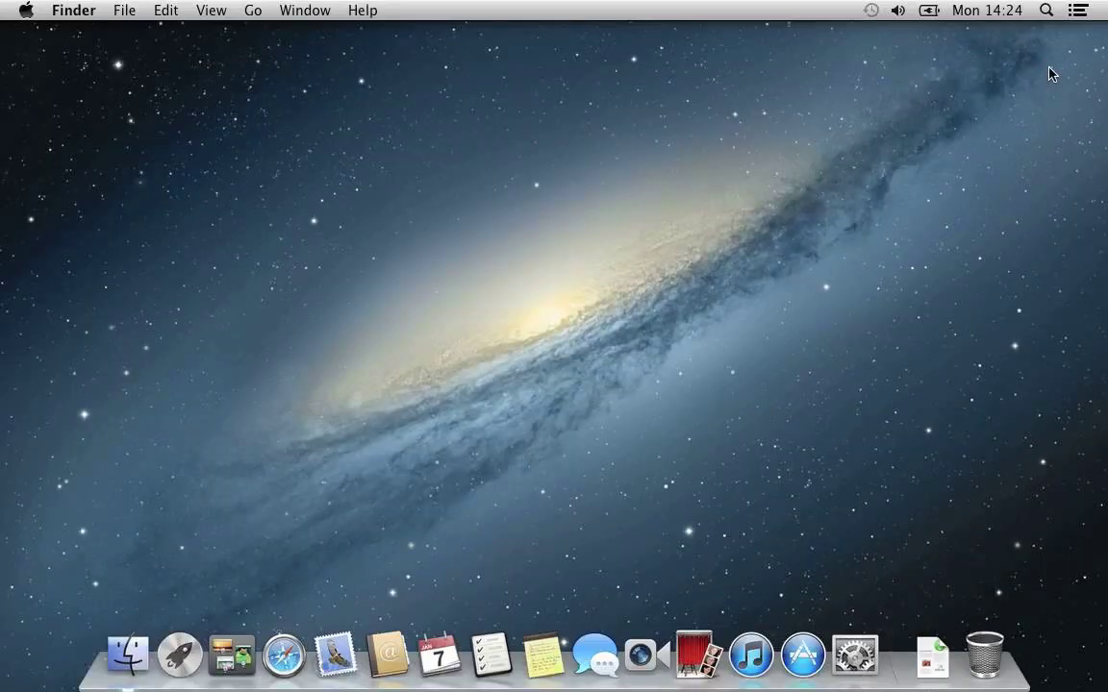
mouse_move(1077, 8)
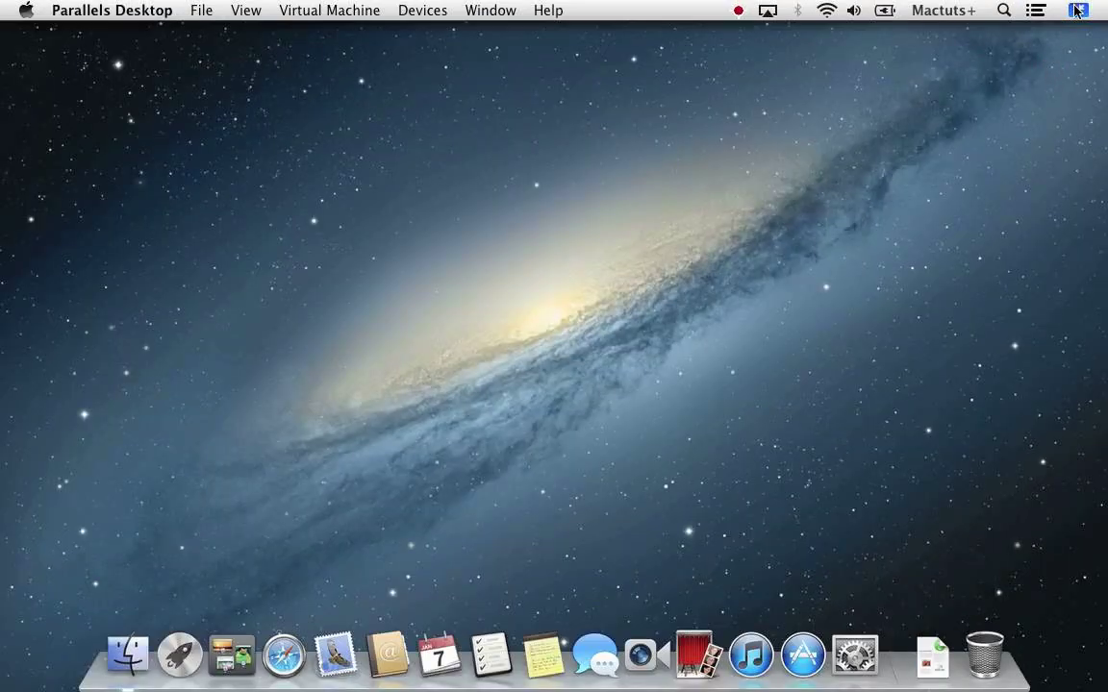
click(1077, 10)
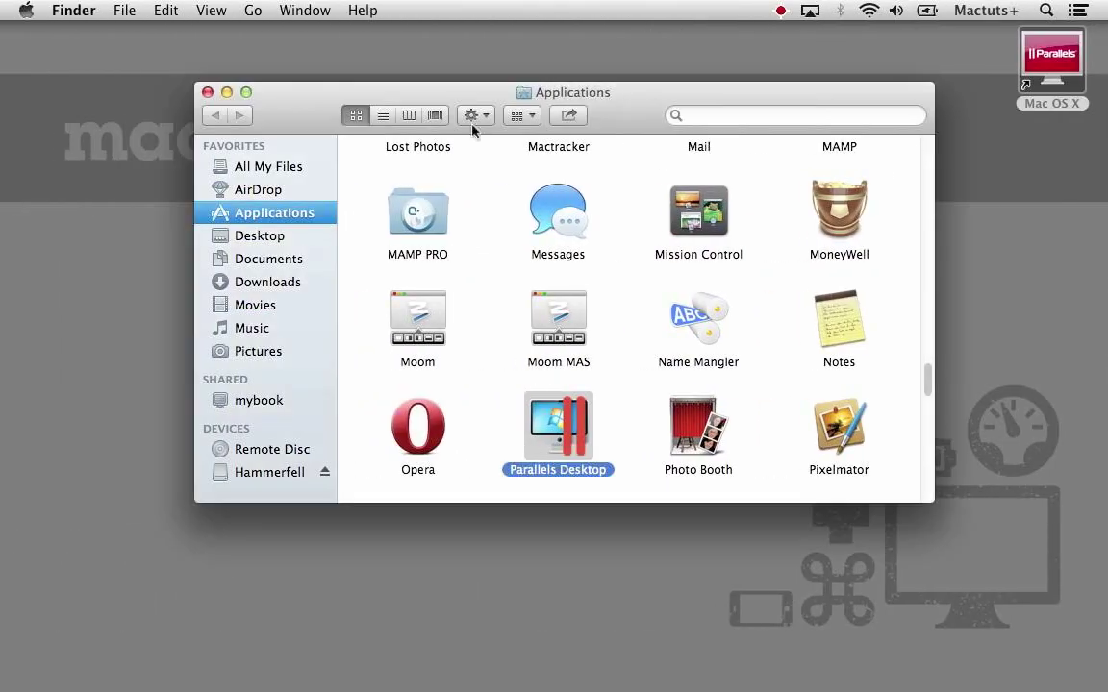
click(208, 92)
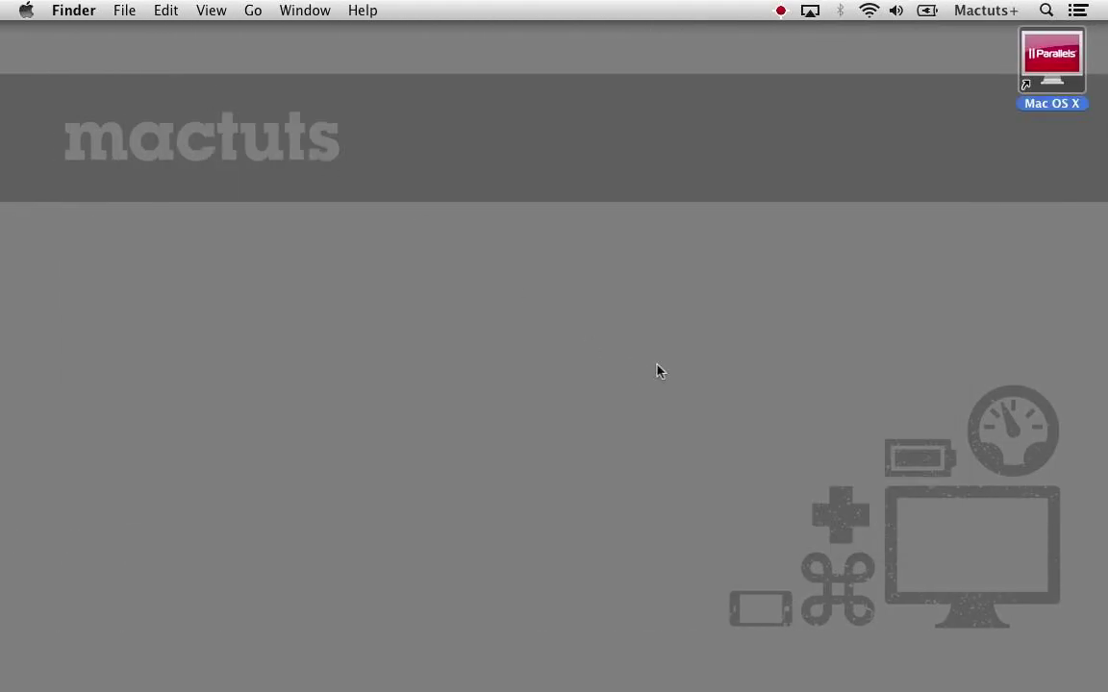
key(ctrl+Right)
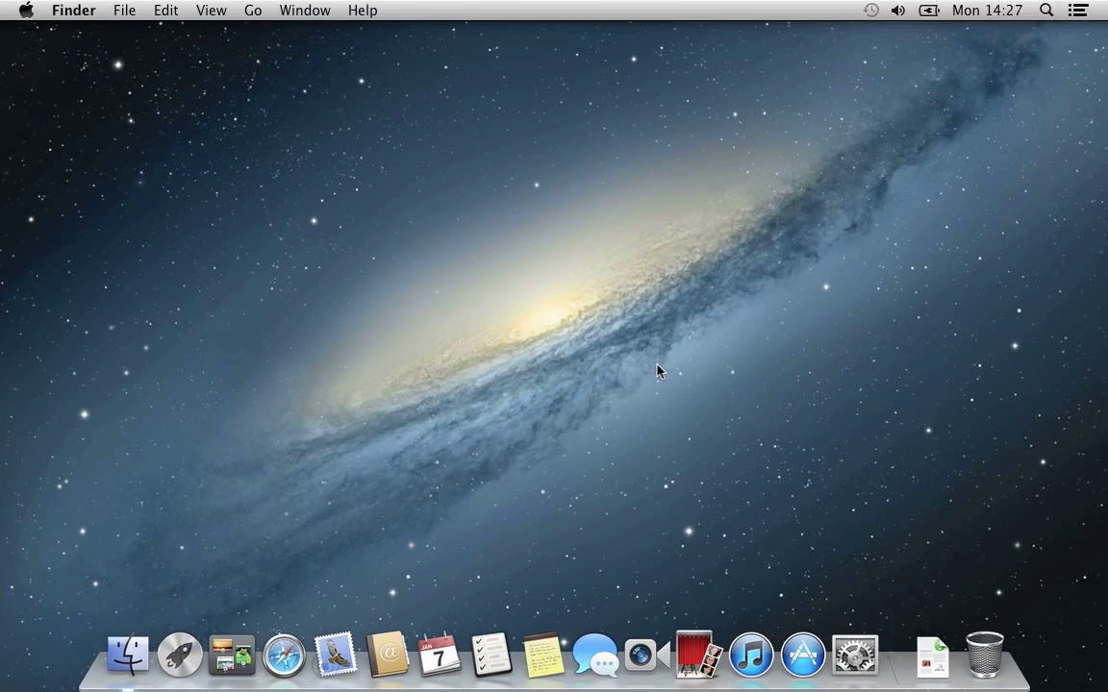